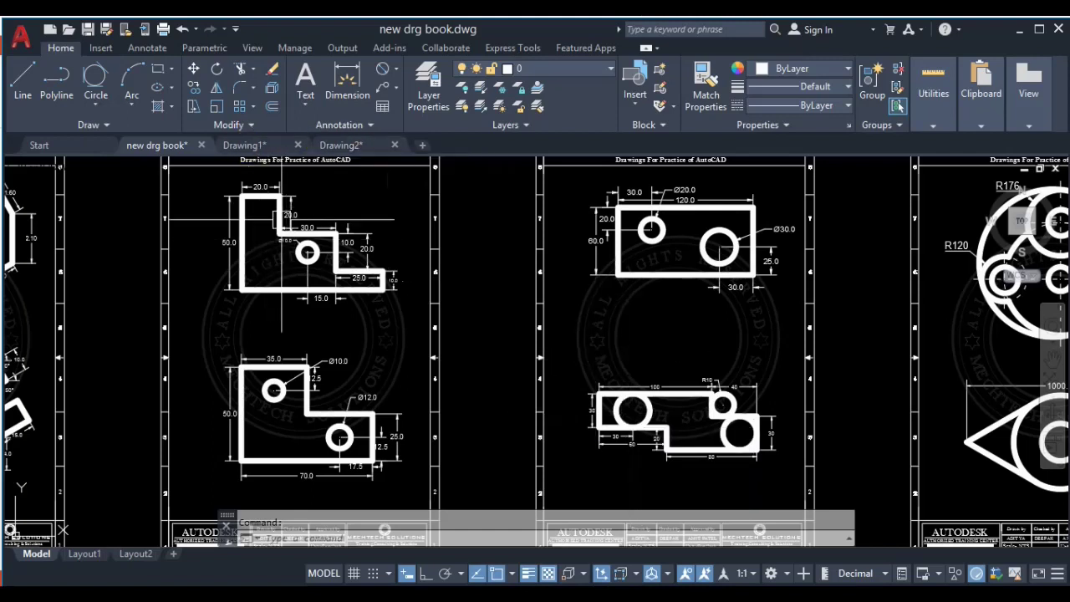
Step: Start a new blank drawing
left_click(422, 147)
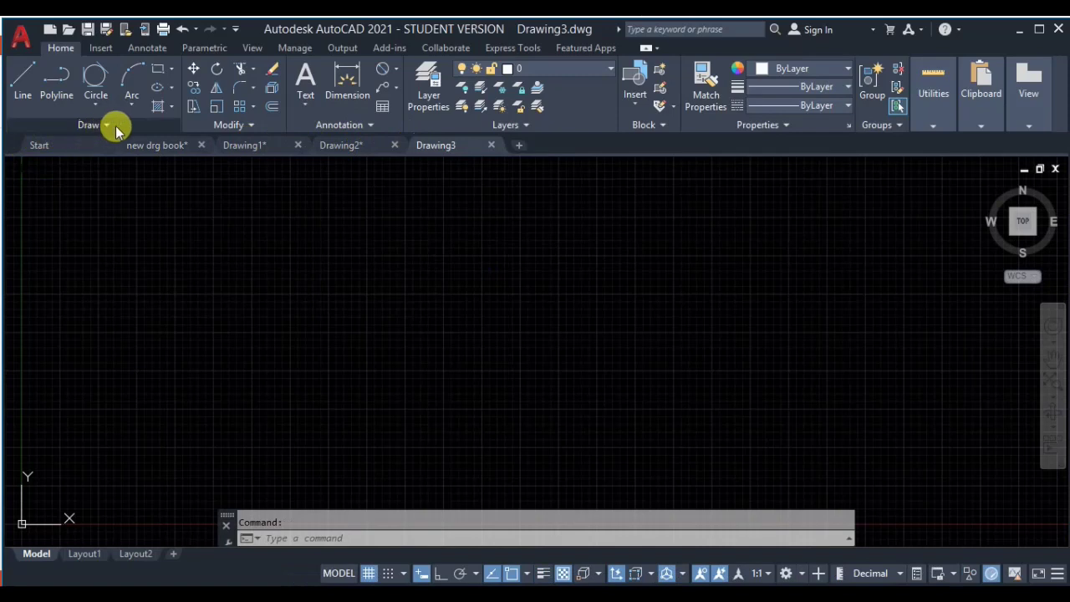
left_click(96, 105)
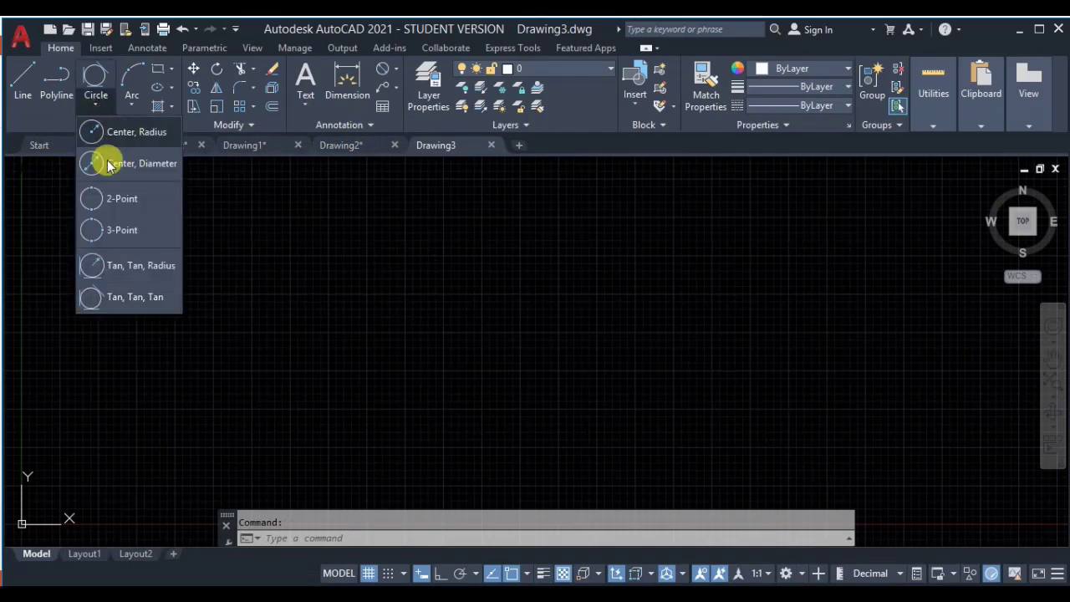
left_click(130, 132)
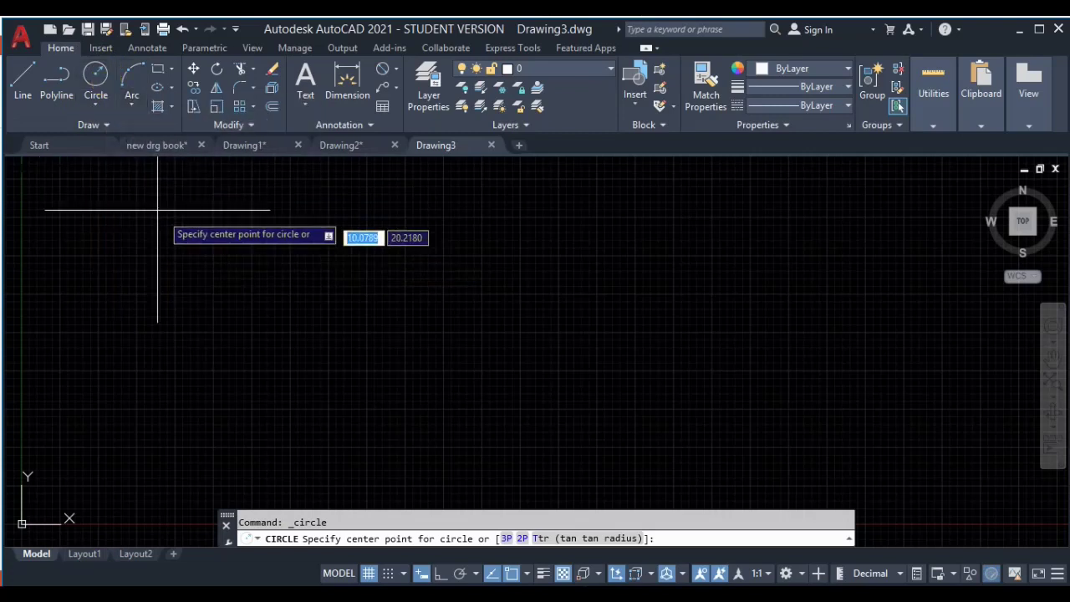
left_click(95, 104)
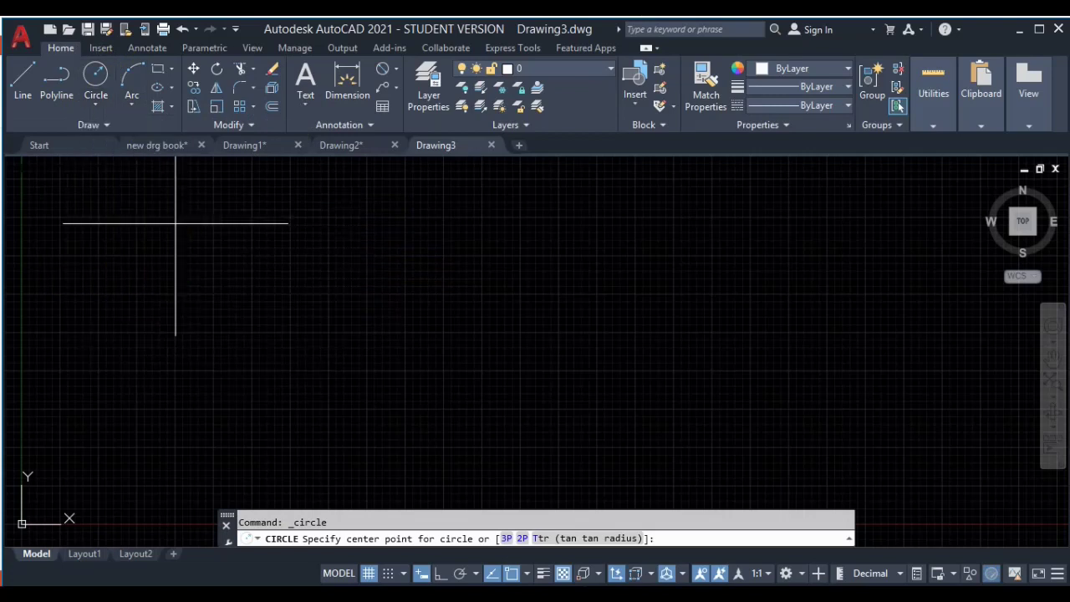
key("Escape")
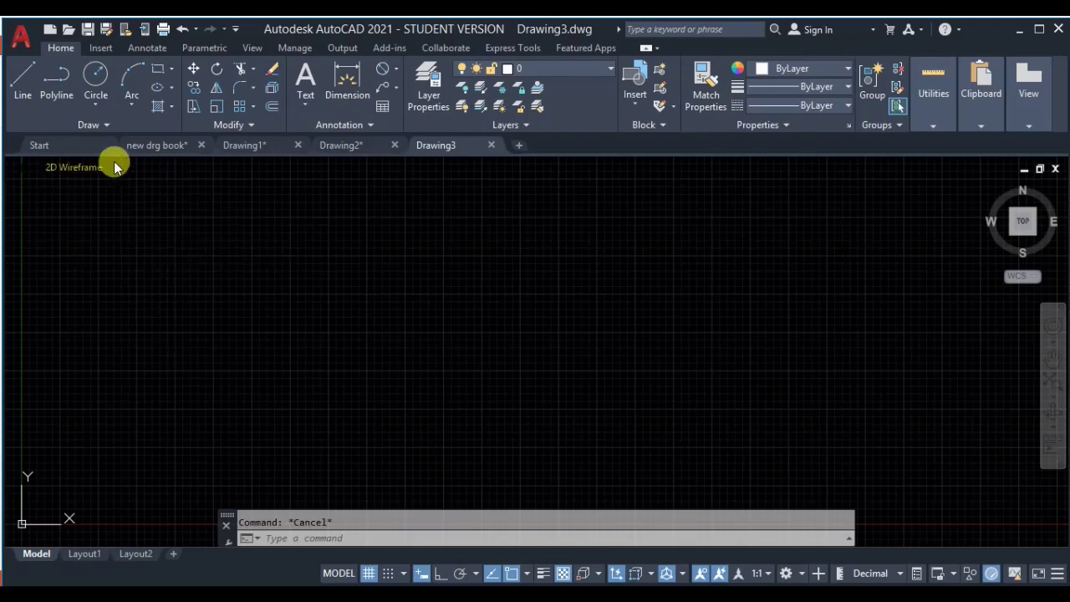
Step: Draw a circle with a radius of 10 by centre and radius in the empty drawing
left_click(96, 90)
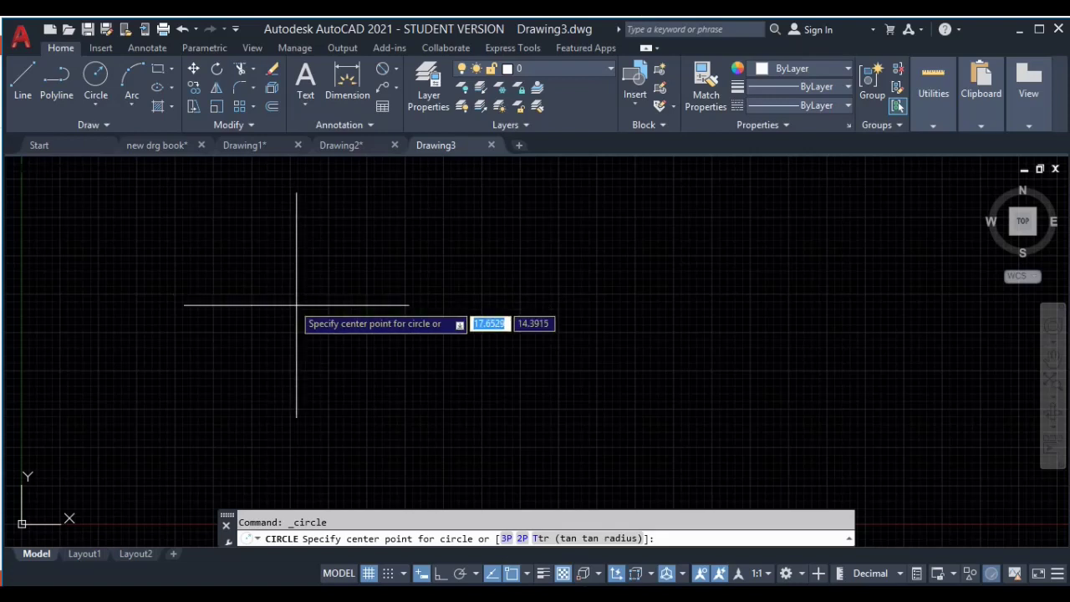
left_click(300, 308)
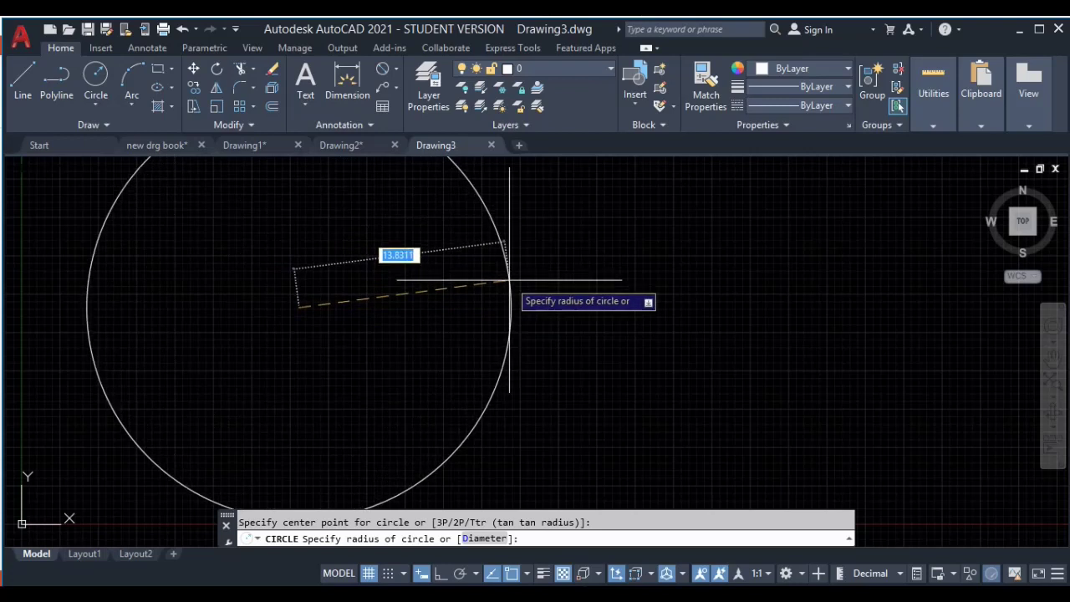
type("10")
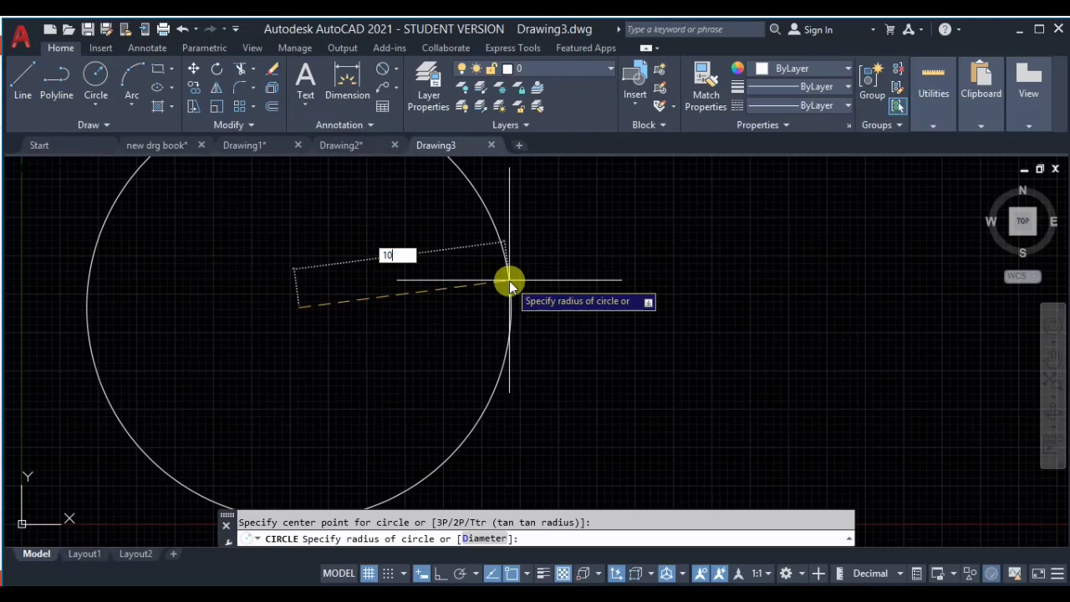
left_click(510, 284)
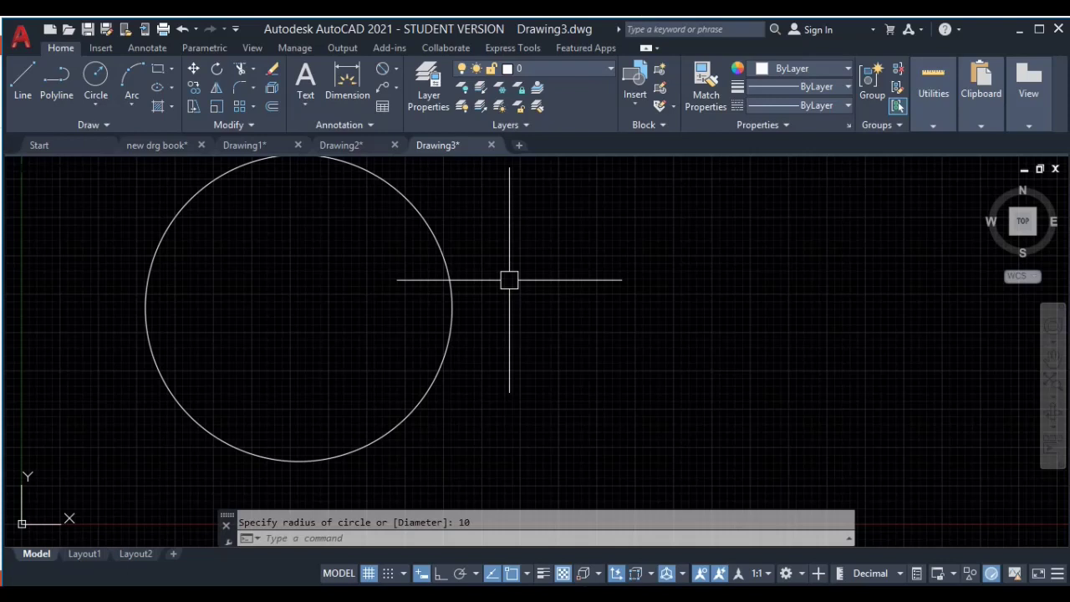
Step: Draw a second circle with a radius of 20 to the right of the first circle
type("c")
key("Return")
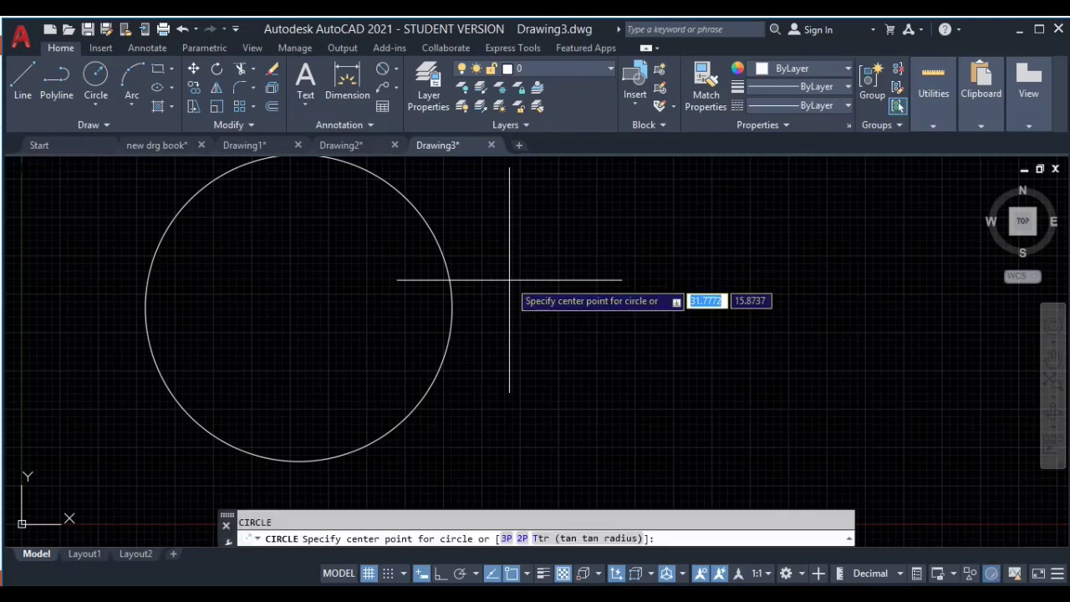
scroll(614, 330, "down", 2)
middle_click_drag(616, 327, 425, 330)
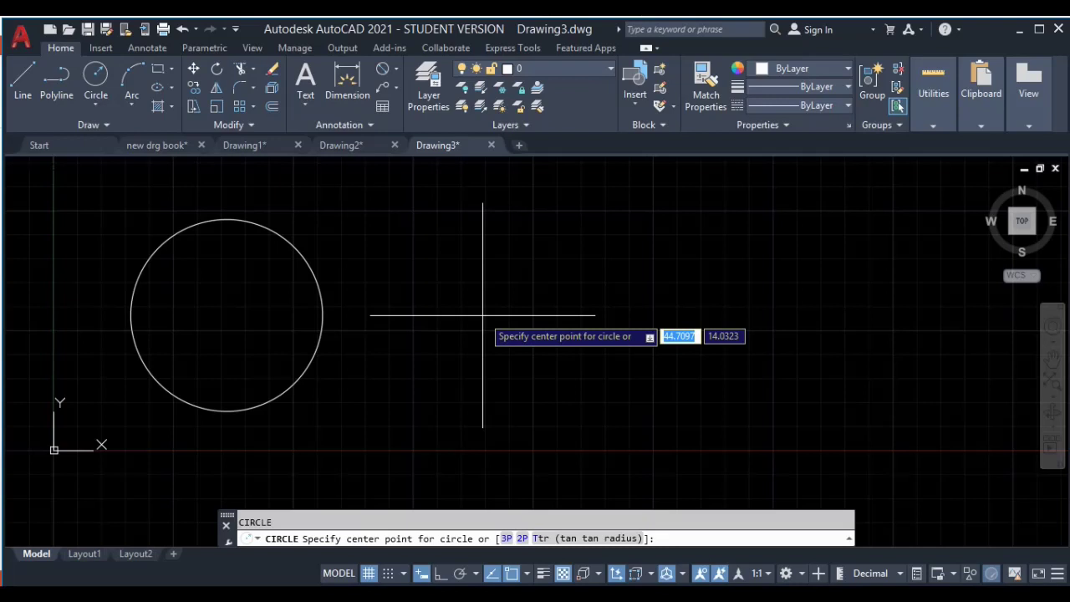
left_click(526, 307)
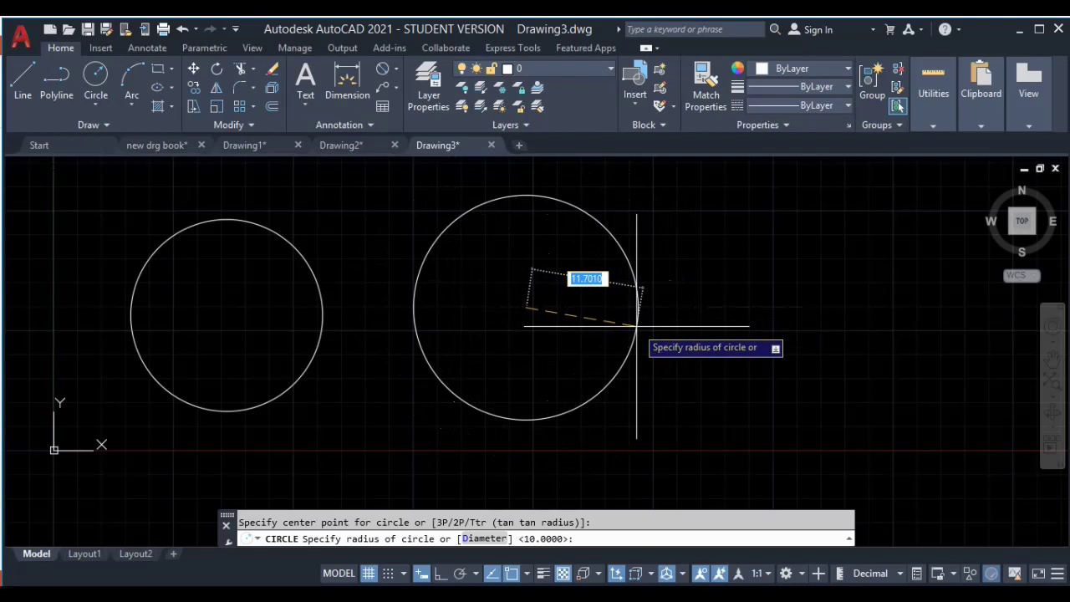
type("20")
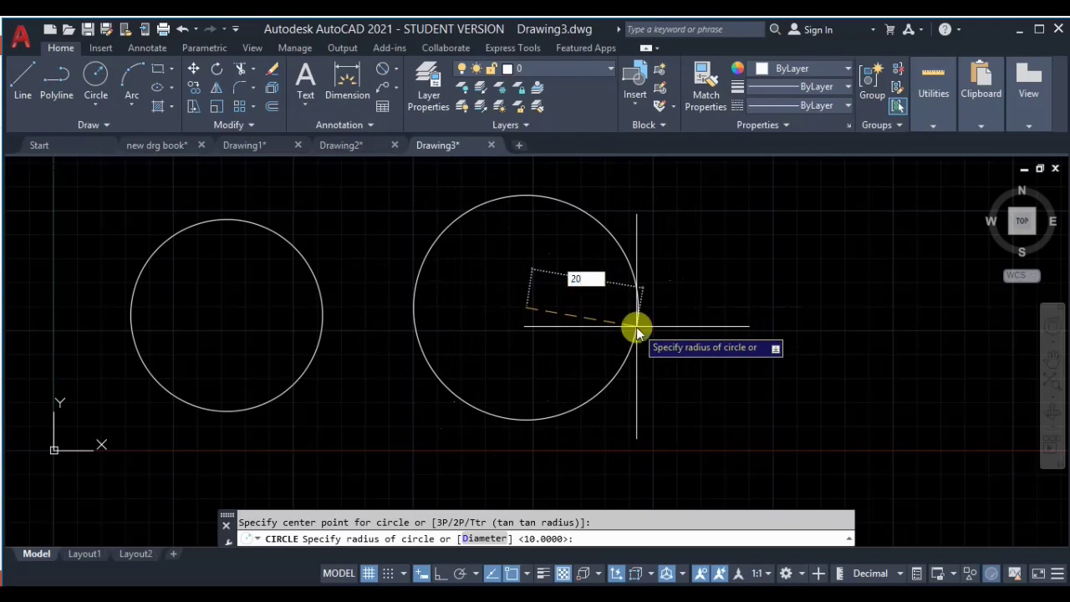
key("Return")
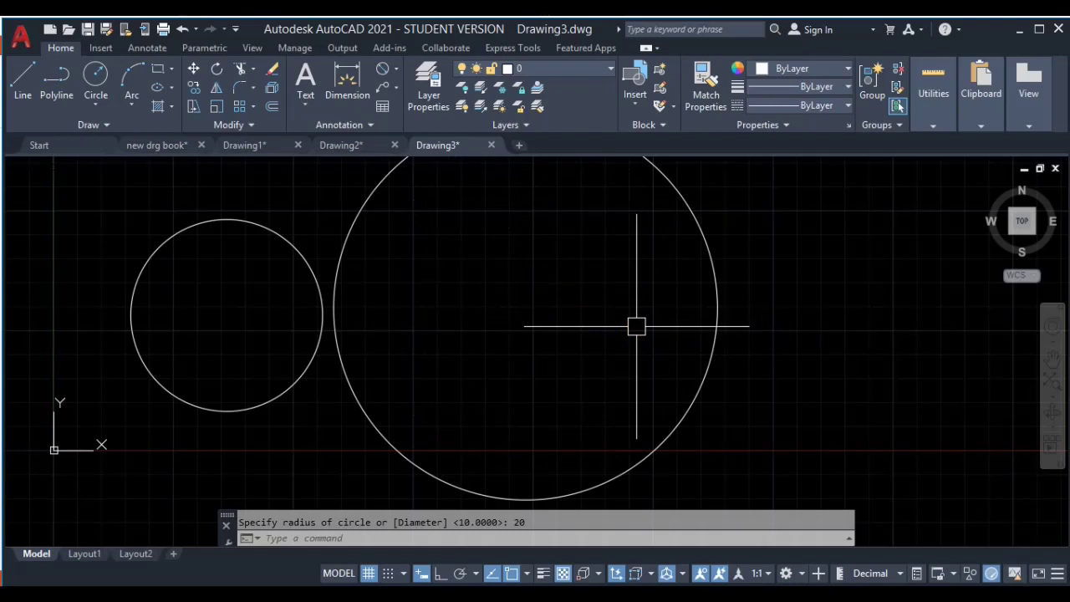
Step: Delete the circle with a radius of 20
scroll(743, 315, "down", 2)
middle_click_drag(743, 315, 507, 321)
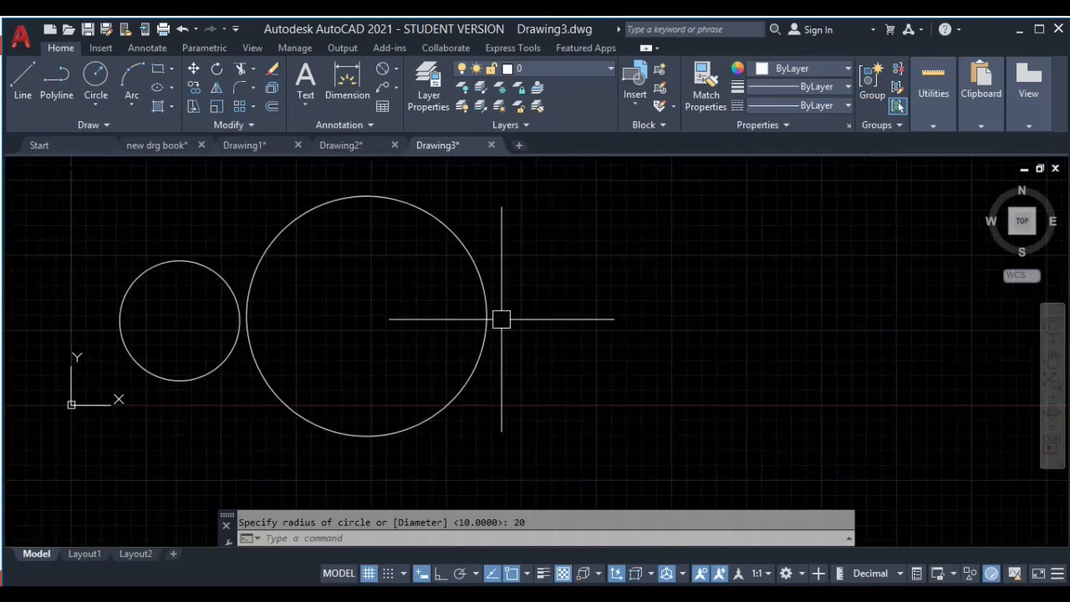
left_click(485, 293)
key("Delete")
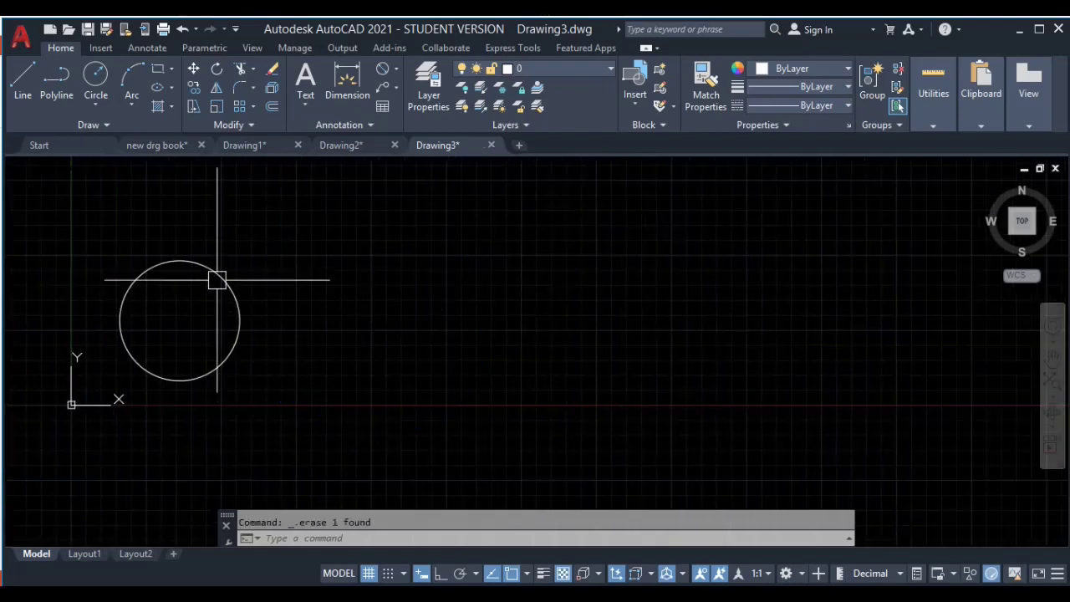
middle_click_drag(219, 301, 430, 302)
scroll(429, 301, "up", 2)
left_click(494, 265)
left_click(391, 323)
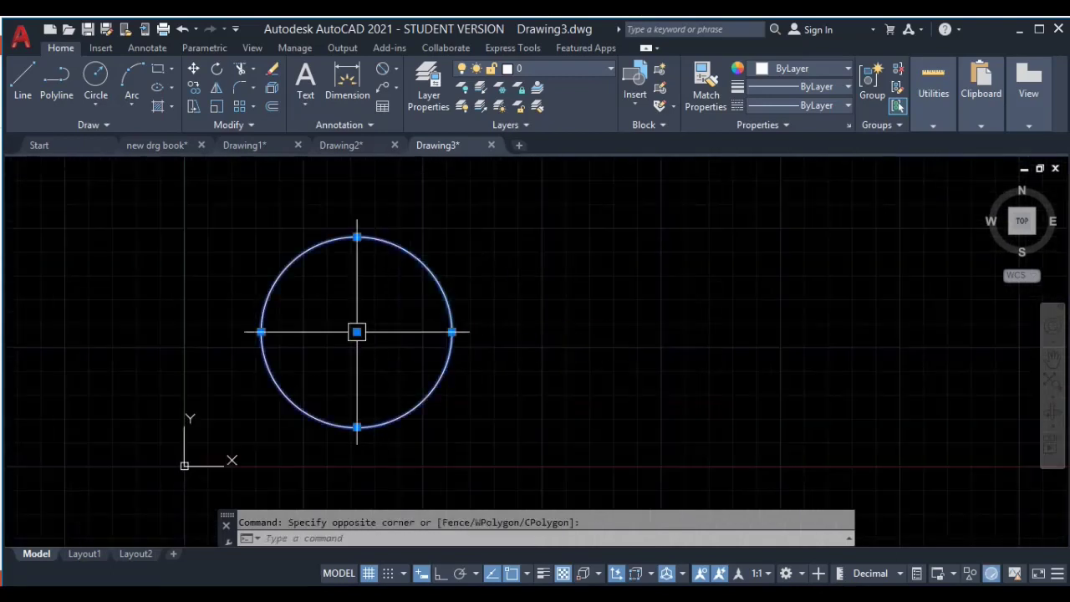
left_click(451, 332)
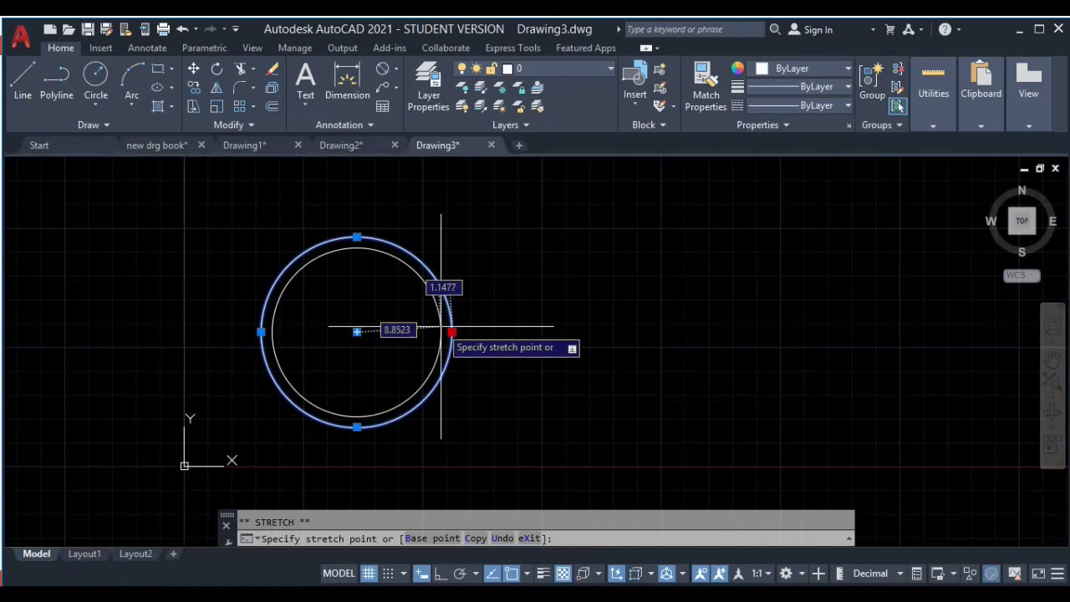
key("Escape")
key("Escape")
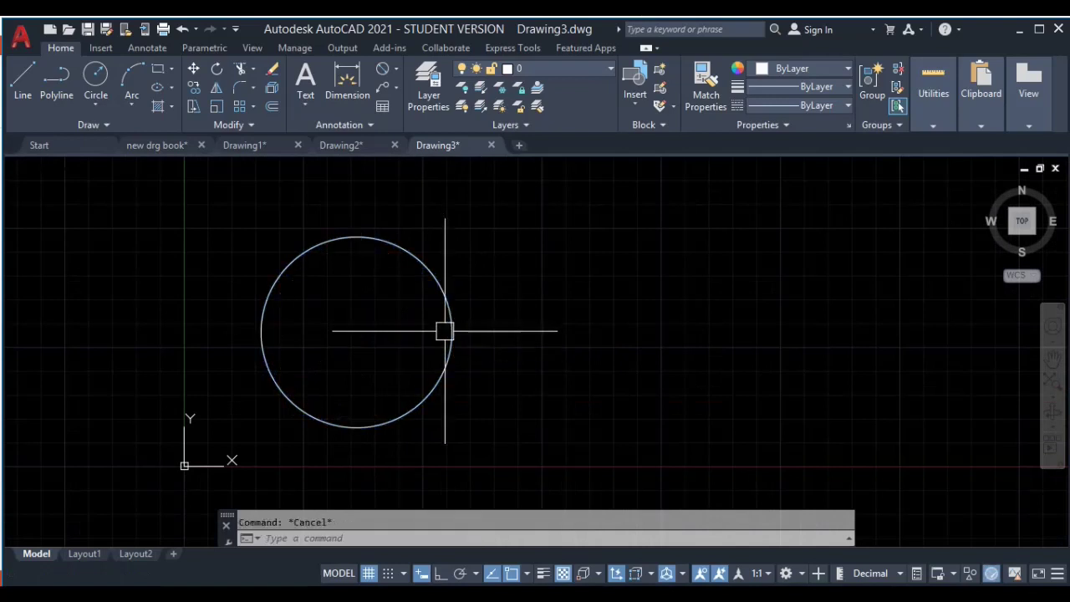
Step: Draw a circle with a diameter of 10 by centre and diameter, to the right of the radius 10 circle
left_click(103, 110)
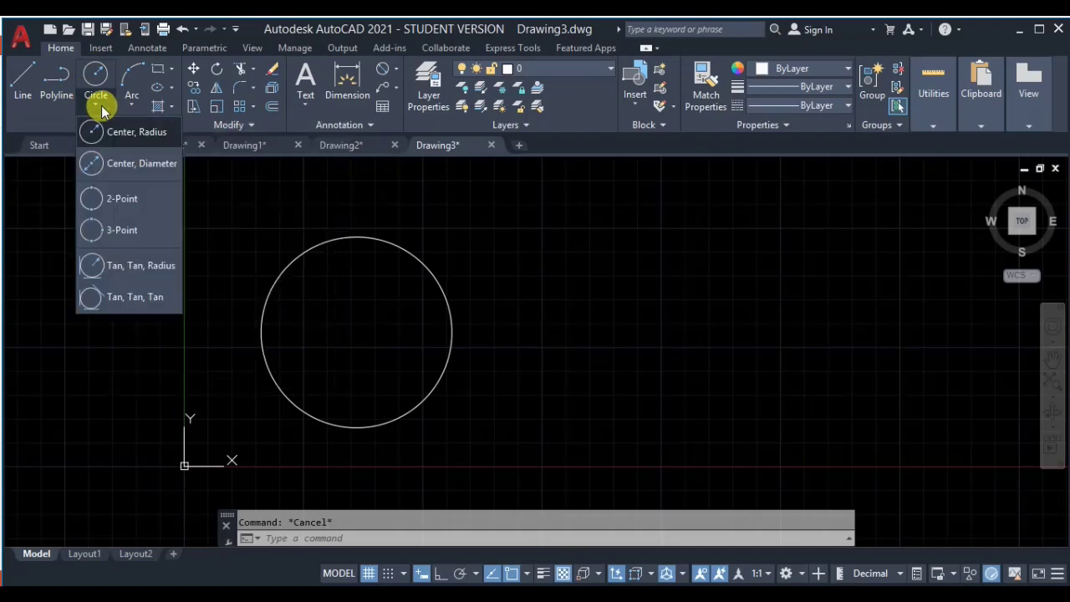
left_click(127, 171)
middle_click_drag(585, 335, 454, 343)
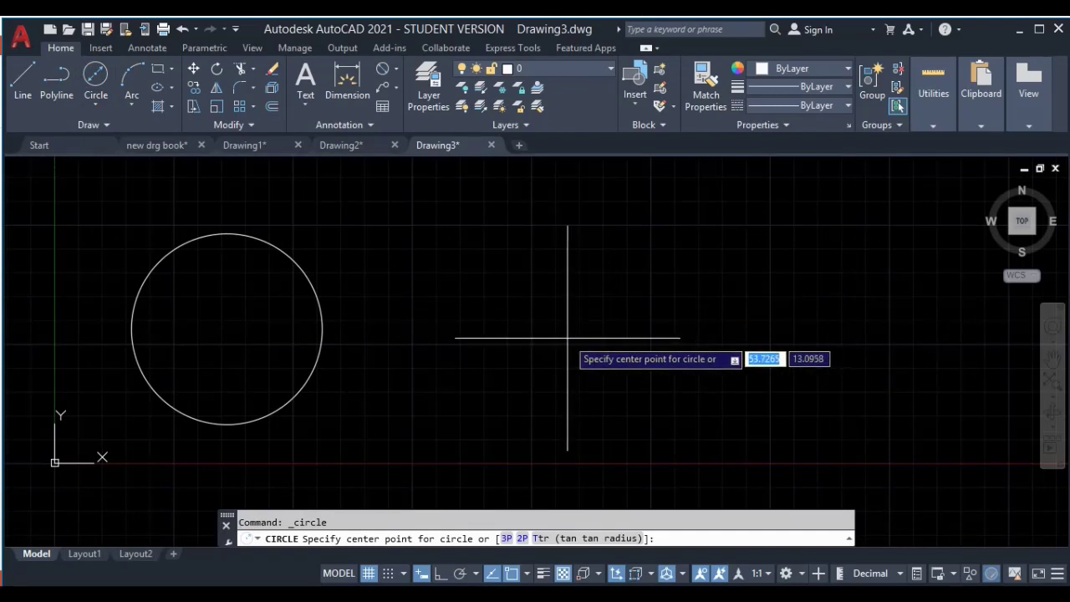
left_click(567, 339)
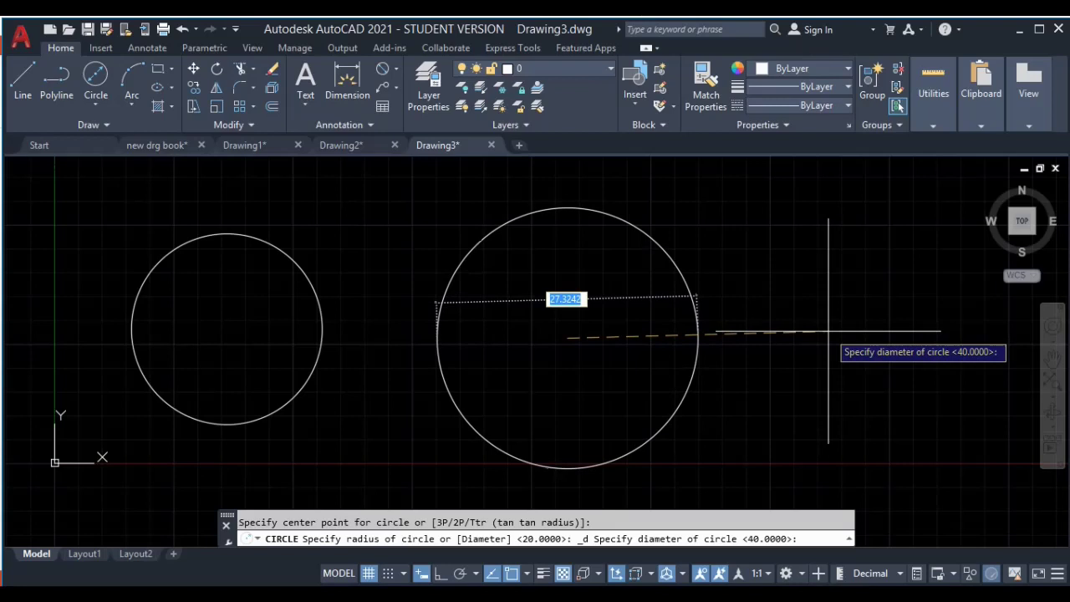
type("10")
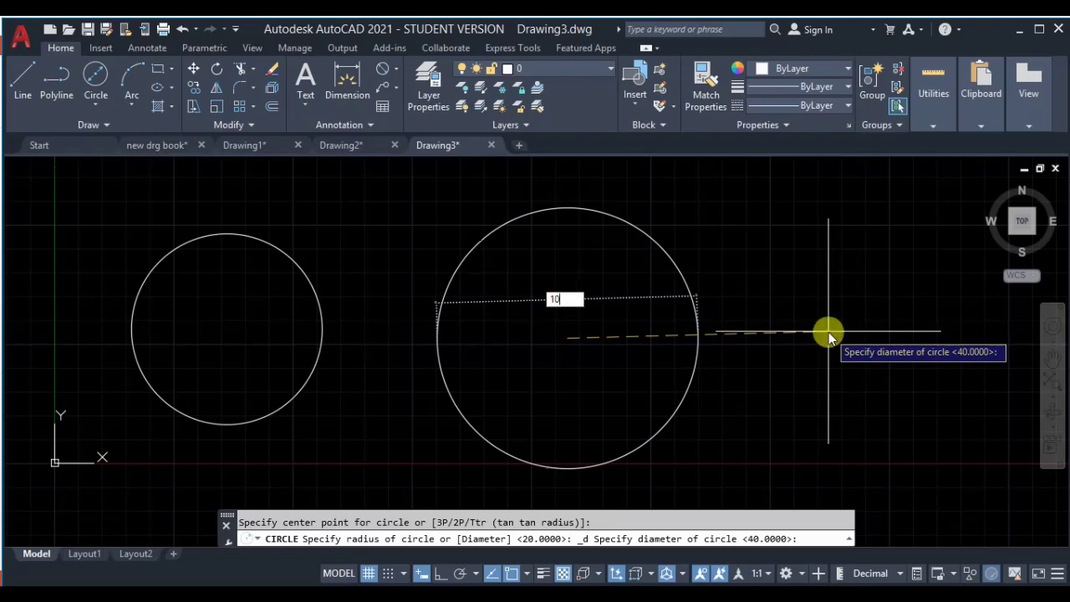
key("Return")
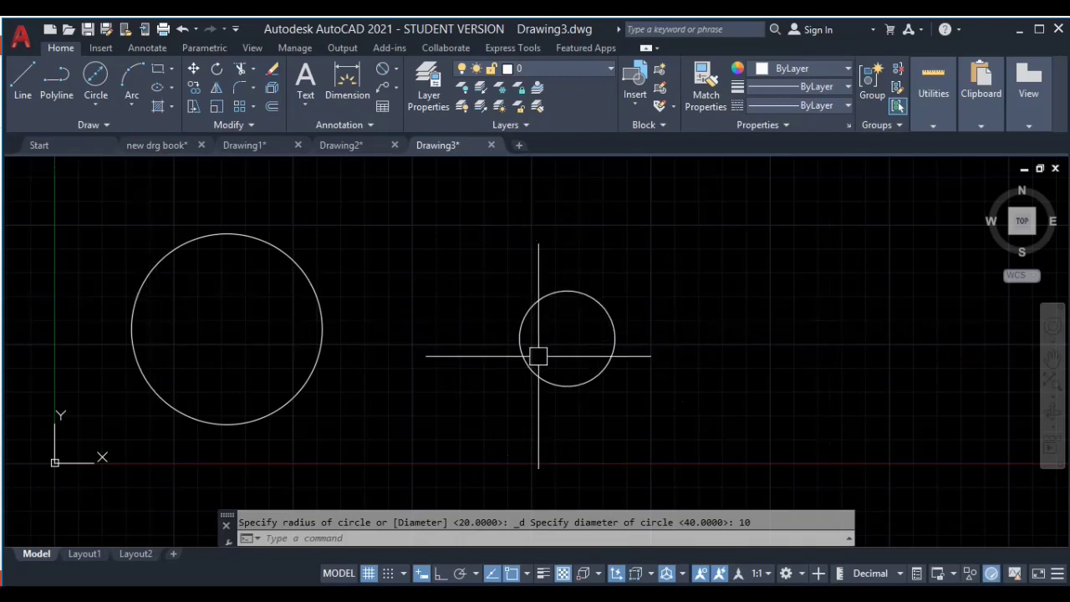
Step: Highlight the radius 10 circle and the diameter 10 circle in turn to compare them
left_click(331, 321)
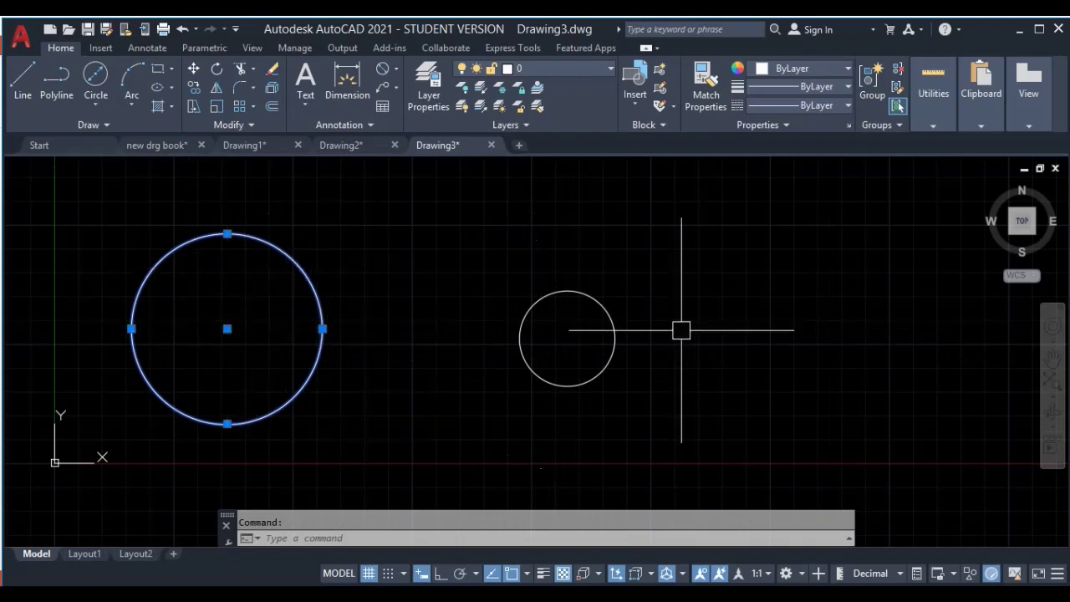
key("Escape")
left_click(606, 311)
left_click(596, 351)
left_click(596, 351)
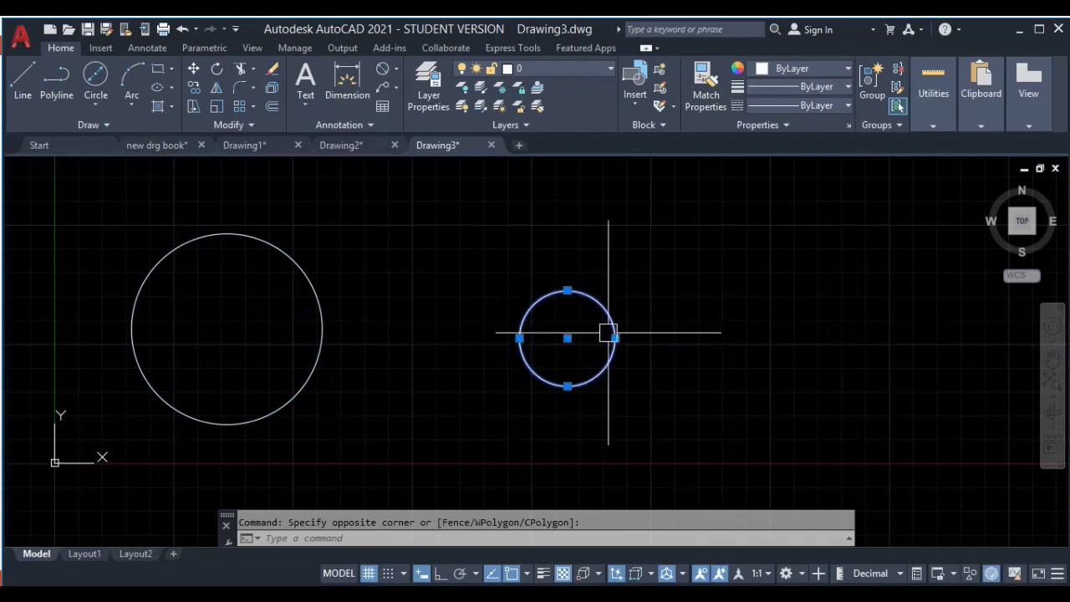
key("Escape")
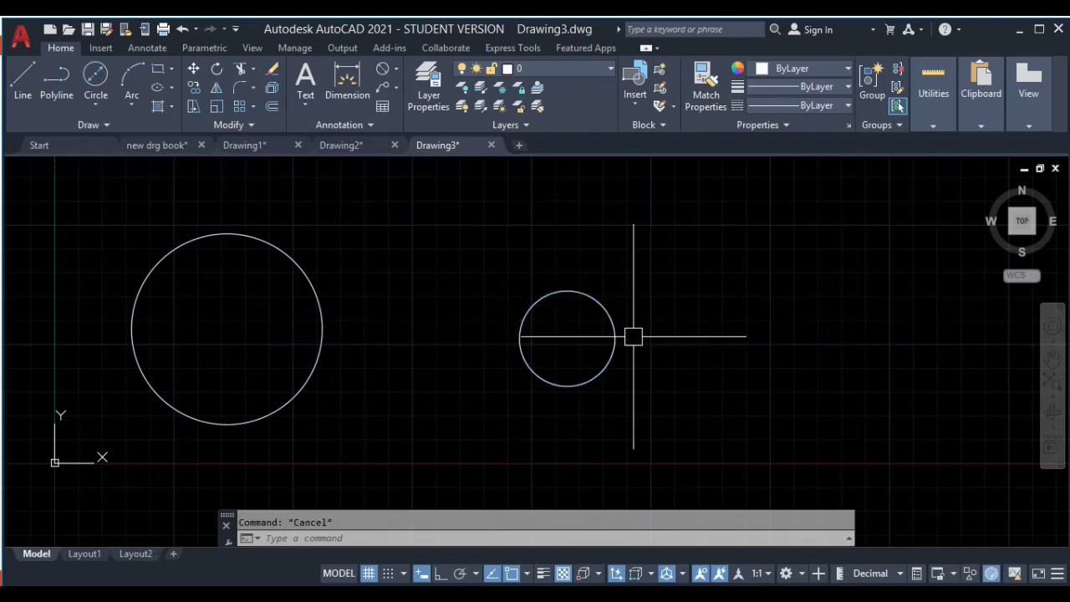
Step: Draw a circle with a radius of 20 by centre and radius, to the right of the diameter 10 circle
left_click(113, 111)
left_click(124, 123)
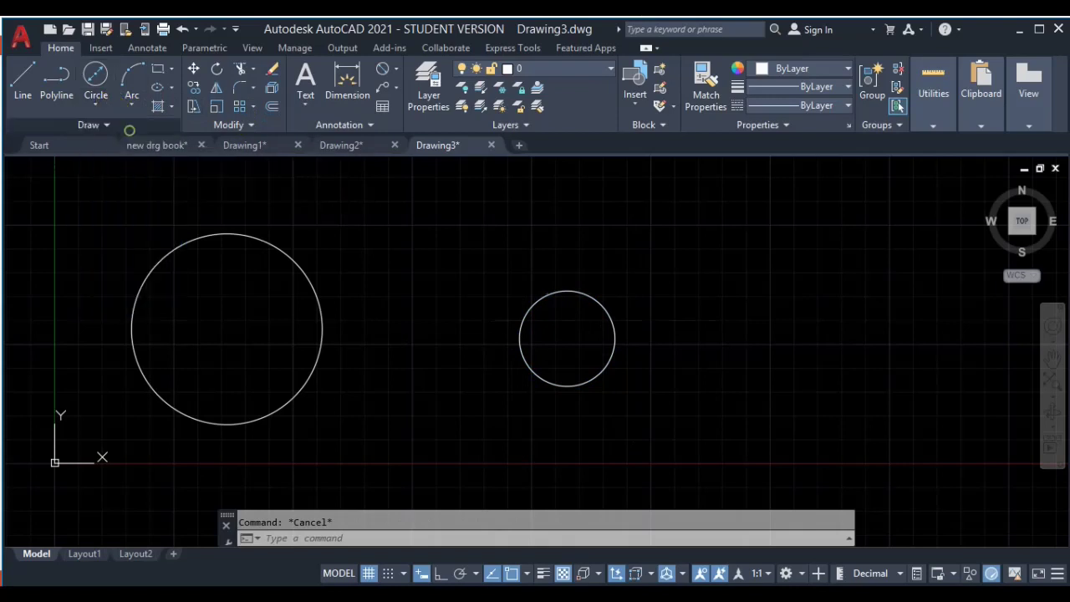
middle_click_drag(751, 318, 590, 327)
left_click(690, 308)
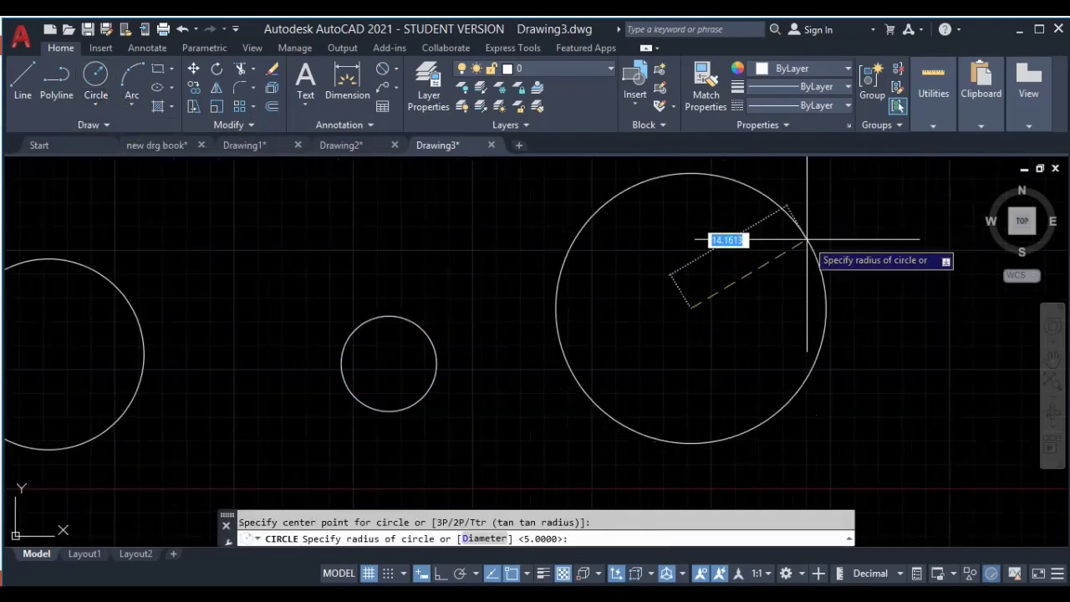
type("20")
key("Return")
Step: Draw a circle with a diameter of 20 by centre and diameter, to the right of the radius 20 circle
middle_click_drag(822, 262, 404, 301)
left_click(96, 105)
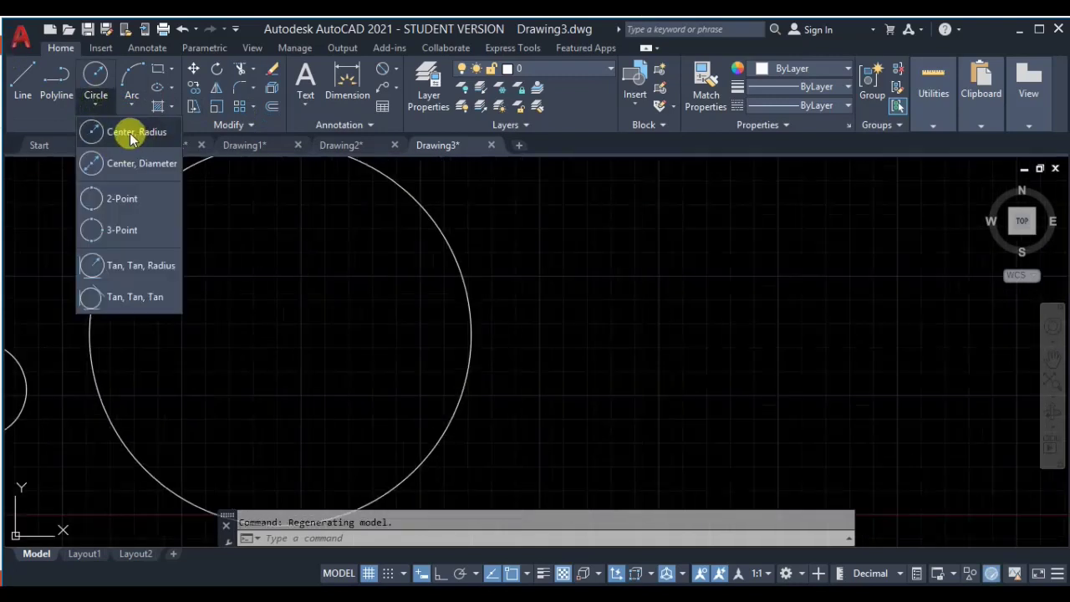
left_click(118, 163)
middle_click_drag(698, 325, 531, 322)
left_click(647, 352)
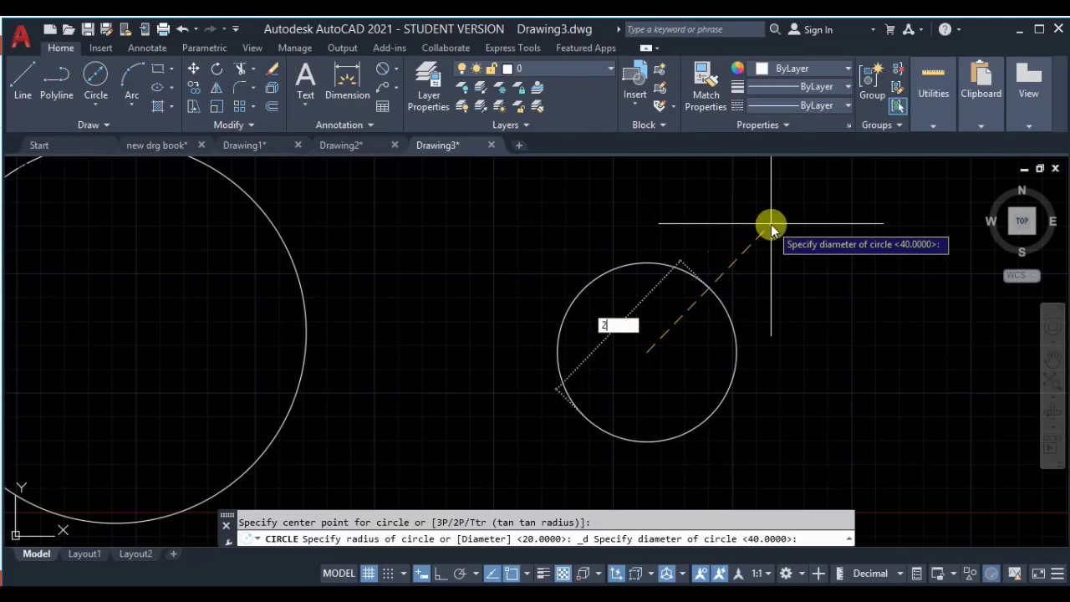
type("20")
key("Return")
scroll(741, 292, "down", 4)
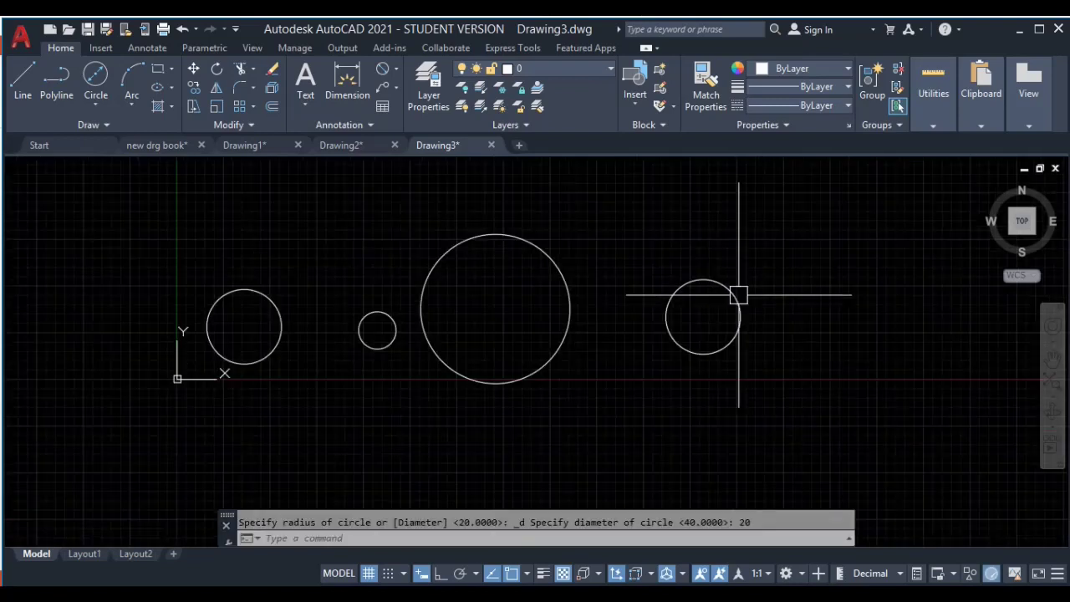
mouse_move(735, 284)
middle_mouse_down()
mouse_move(671, 276)
mouse_move(661, 235)
middle_mouse_up()
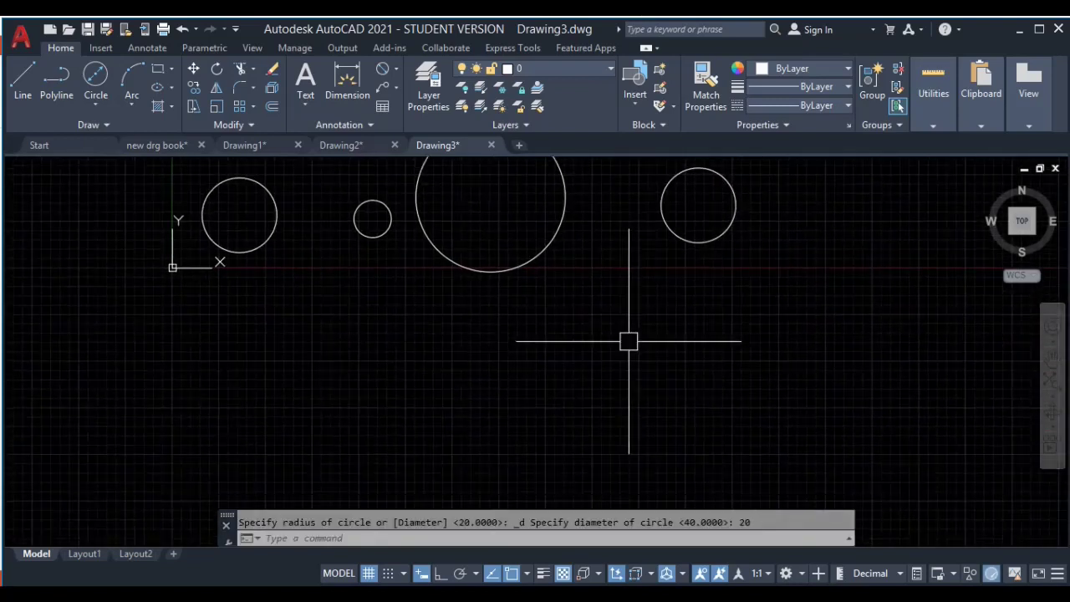
key("Return")
left_click(624, 364)
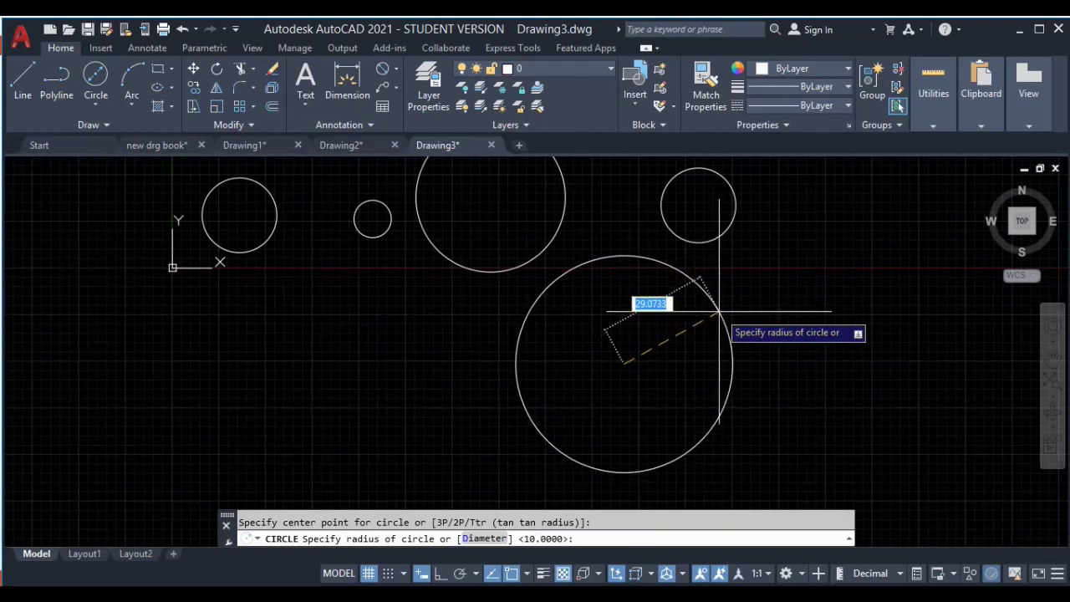
key("Escape")
middle_click_drag(750, 315, 530, 325)
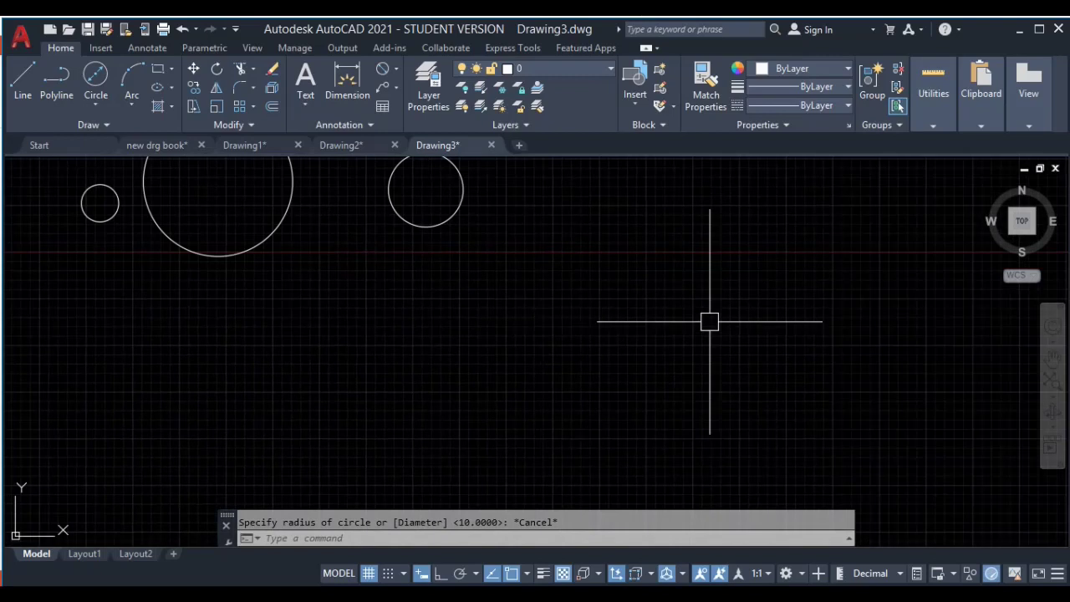
Step: Draw a circle with a diameter of 50 by centre and diameter, to the lower right of the diameter 20 circle
key("Return")
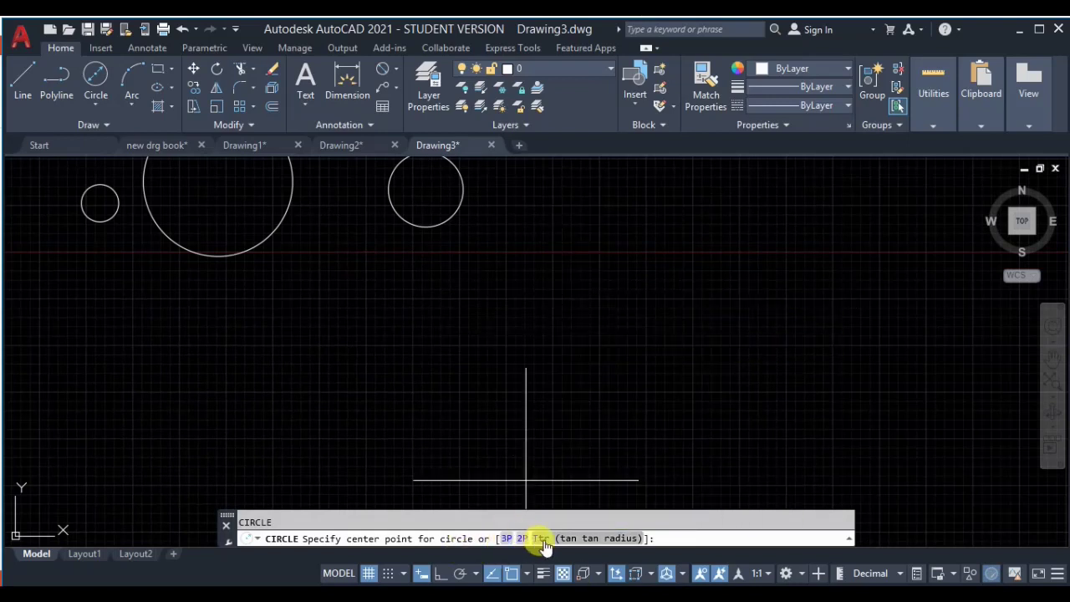
left_click(609, 305)
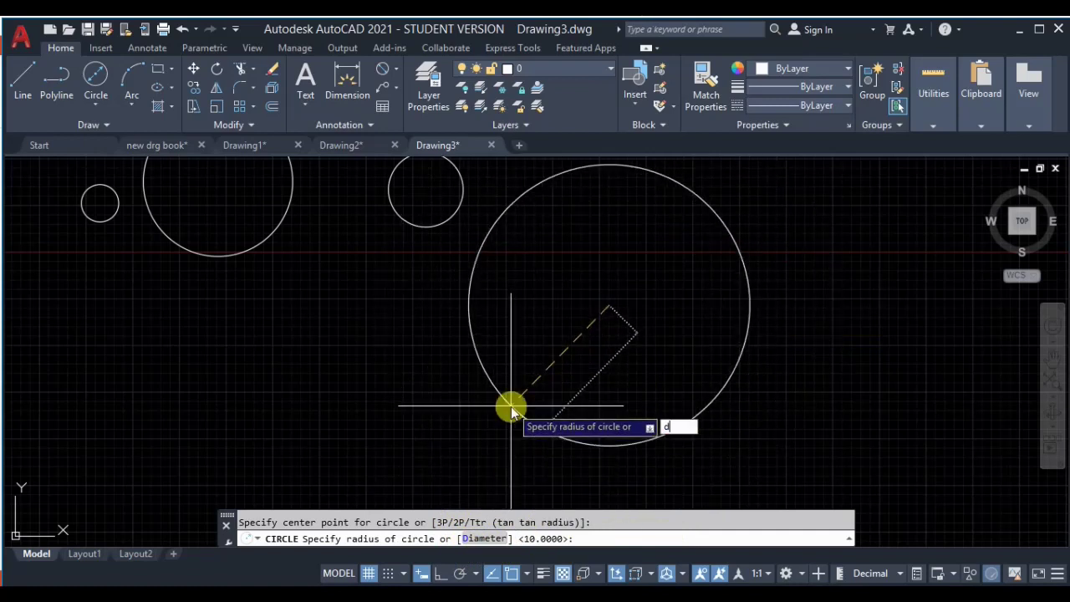
key("Return")
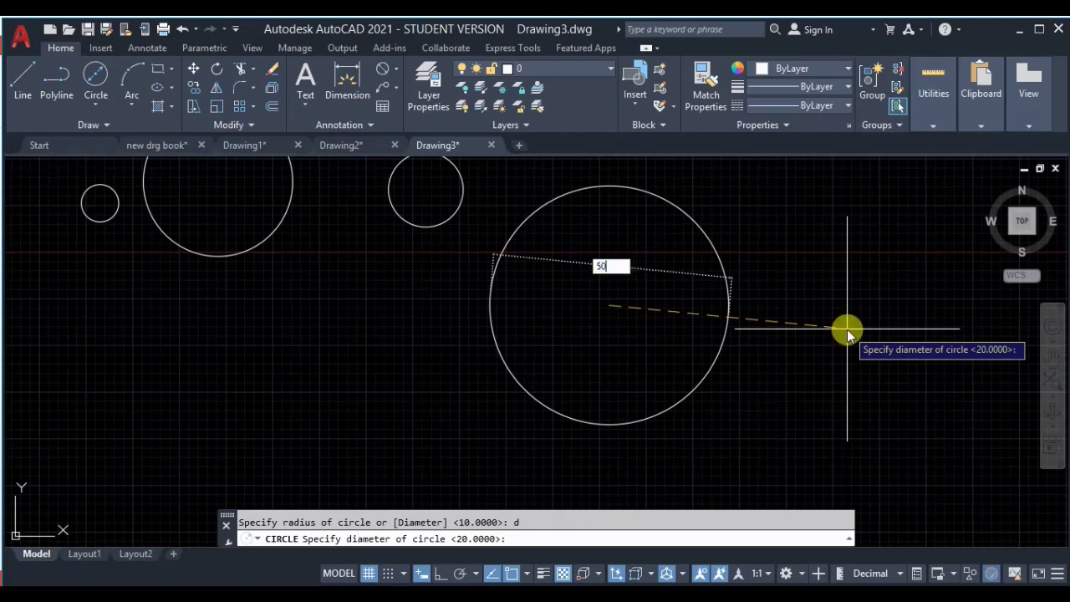
key("Return")
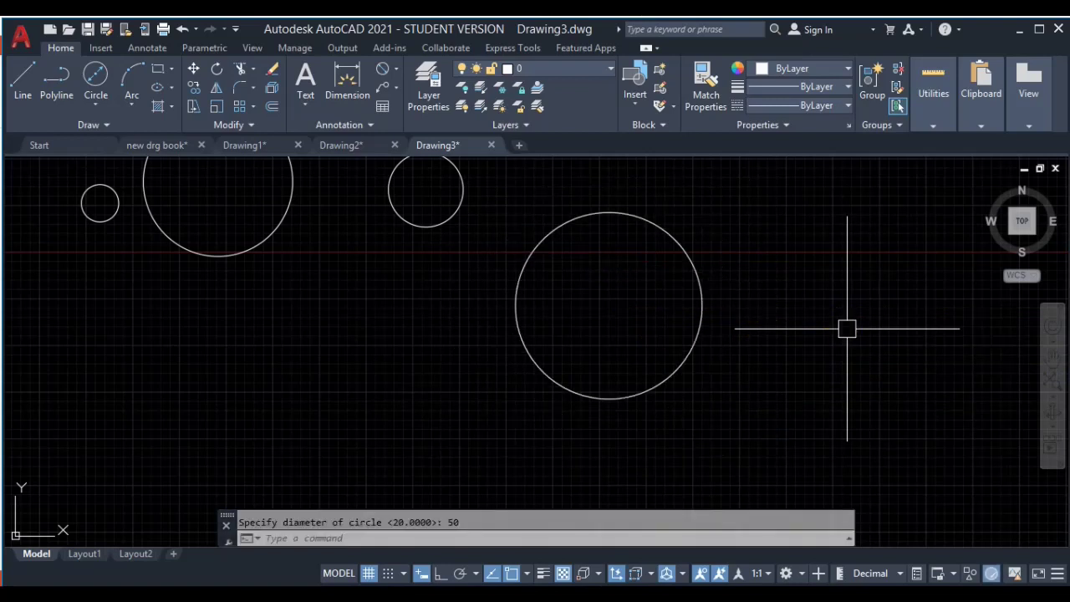
Step: Draw a circle with a diameter of 25 by centre and diameter, to the right of the diameter 50 circle
middle_click_drag(831, 318, 584, 319)
key("Return")
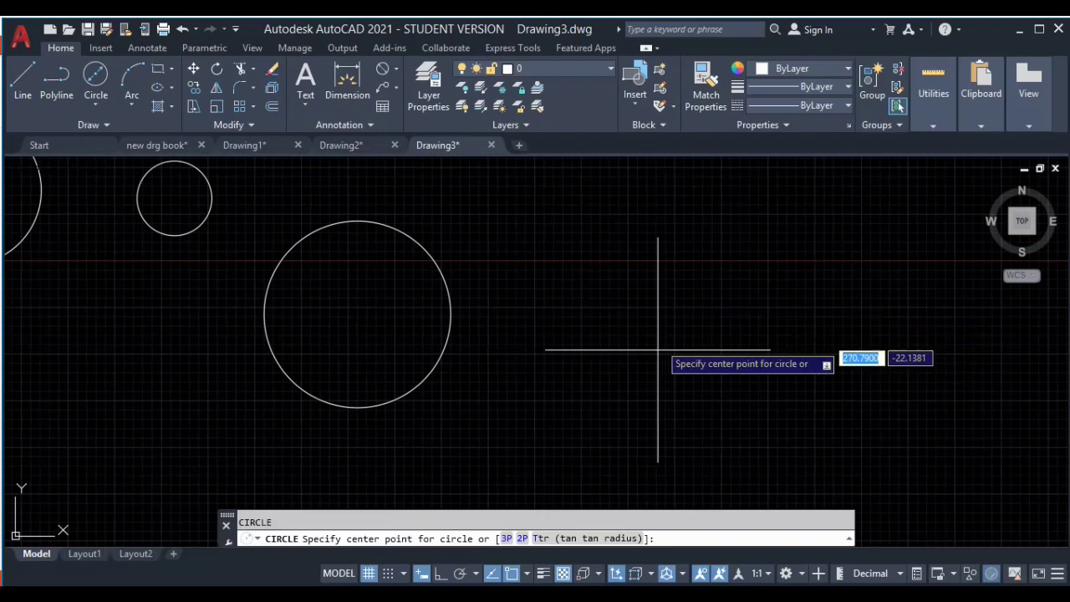
left_click(681, 319)
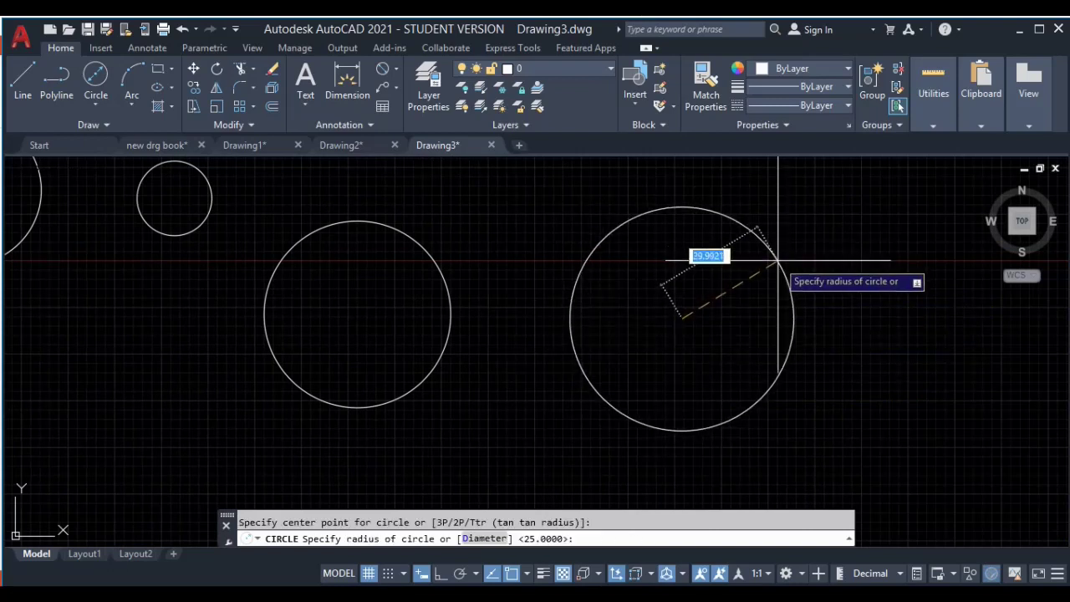
type("d")
key("Return")
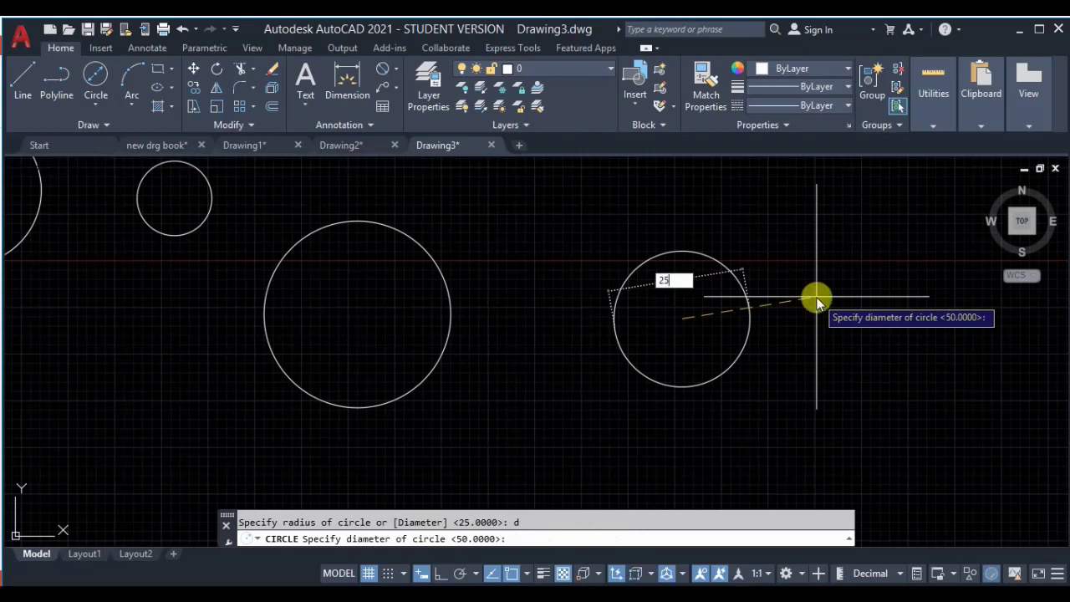
key("Return")
Step: Draw a horizontal rectangle about 42 units high to the right of the diameter 25 circle
middle_click_drag(811, 377, 667, 342)
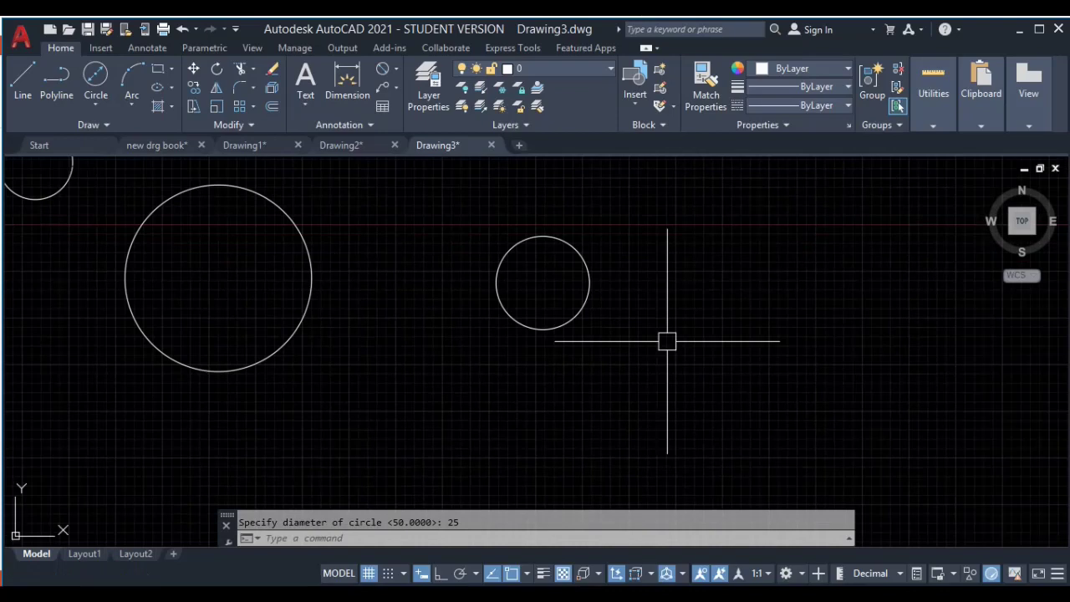
left_click(96, 106)
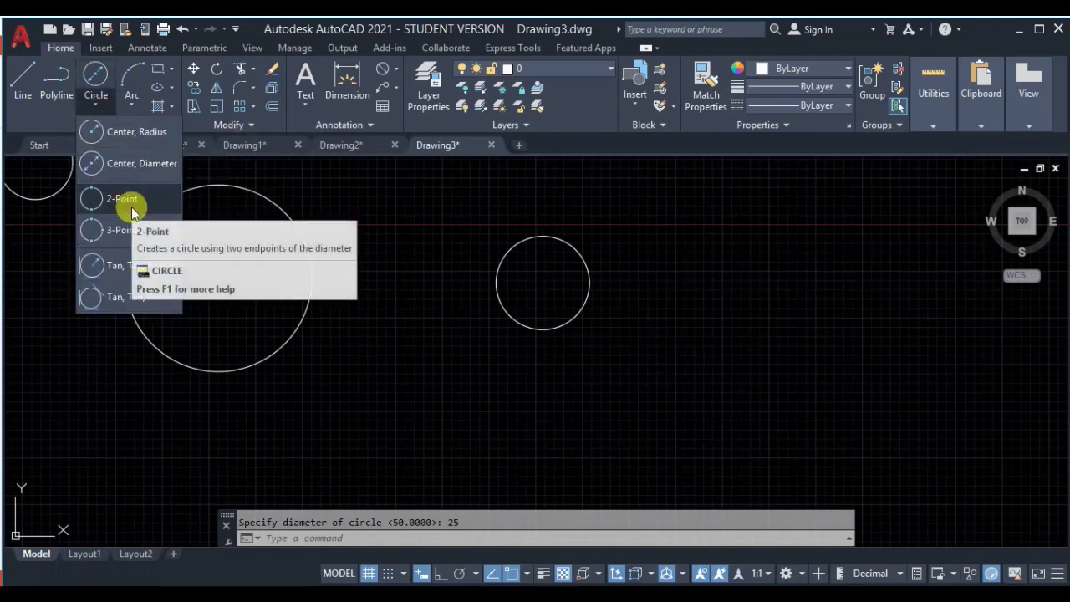
left_click(379, 296)
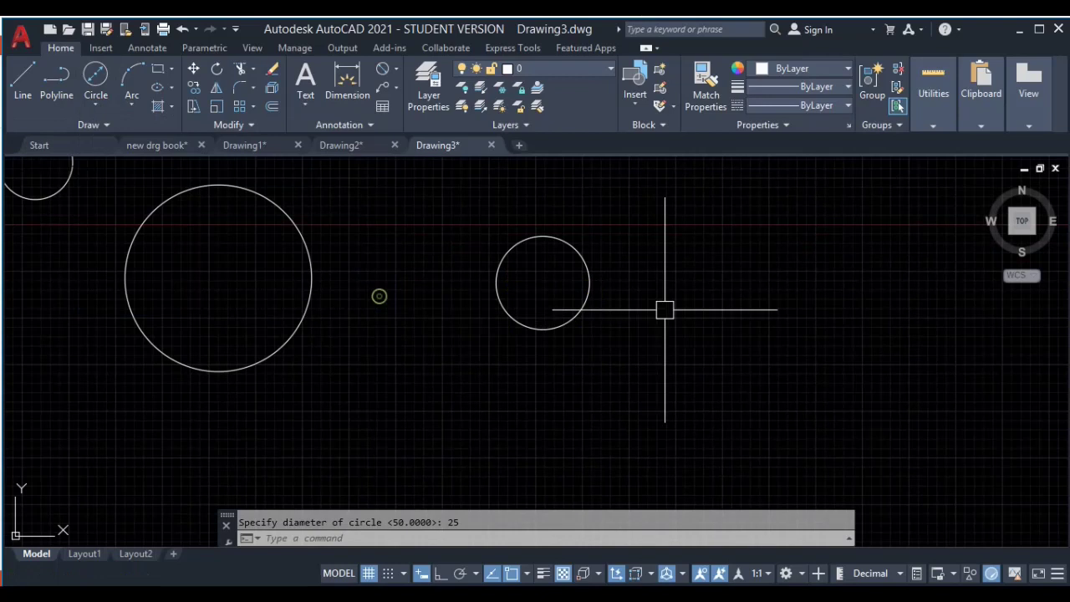
middle_click_drag(665, 309, 521, 375)
left_click(155, 70)
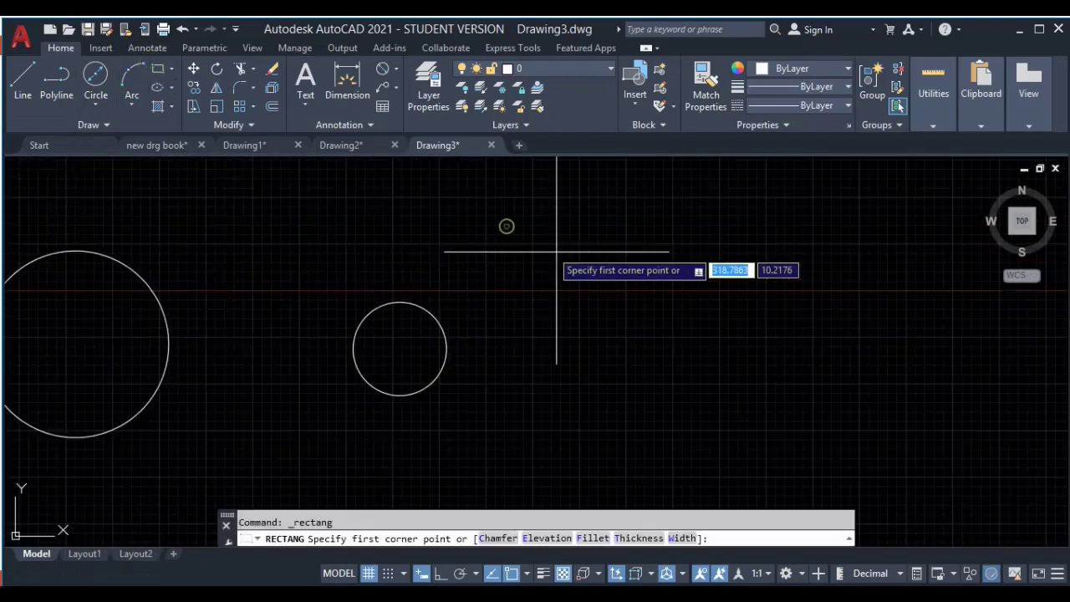
left_click(506, 227)
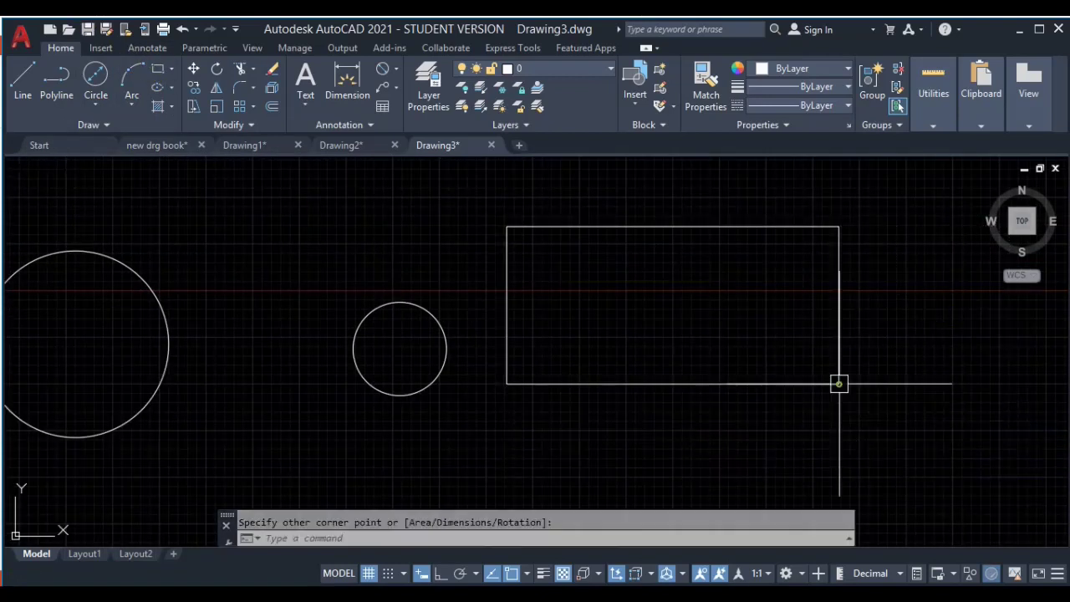
middle_click_drag(698, 300, 649, 241)
Step: Highlight the rectangle to point out its upper and lower edges, and clear the selection
left_click(626, 176)
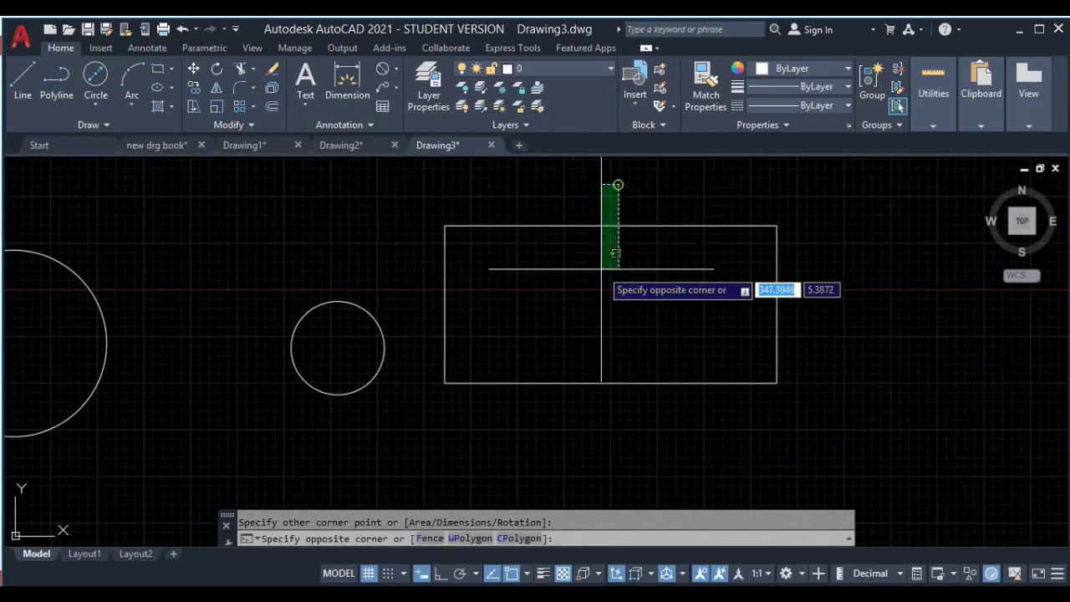
left_click(598, 265)
left_click(652, 356)
left_click(621, 403)
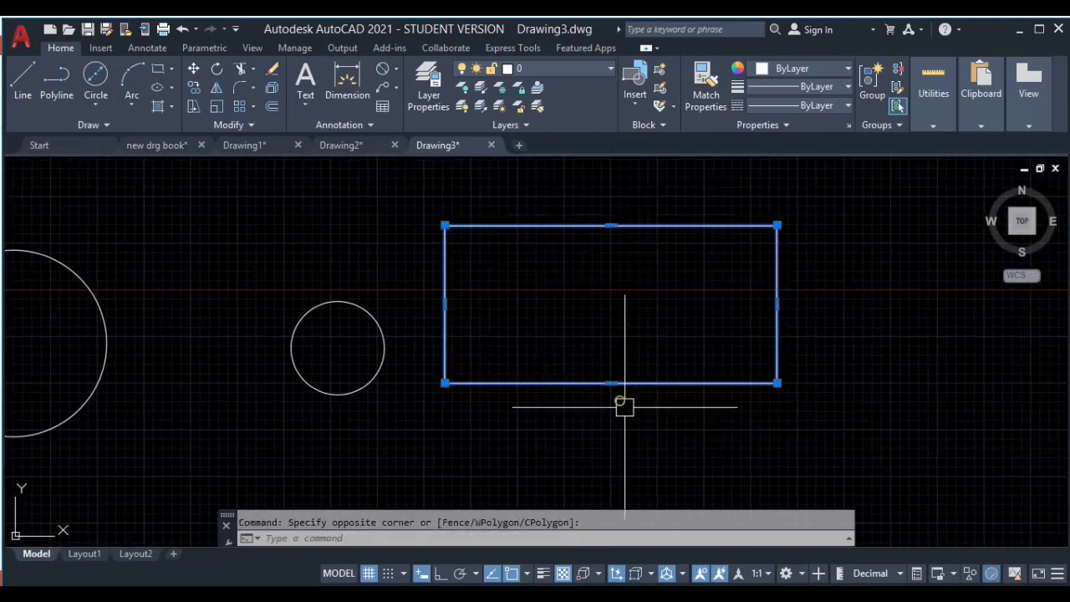
key("Escape")
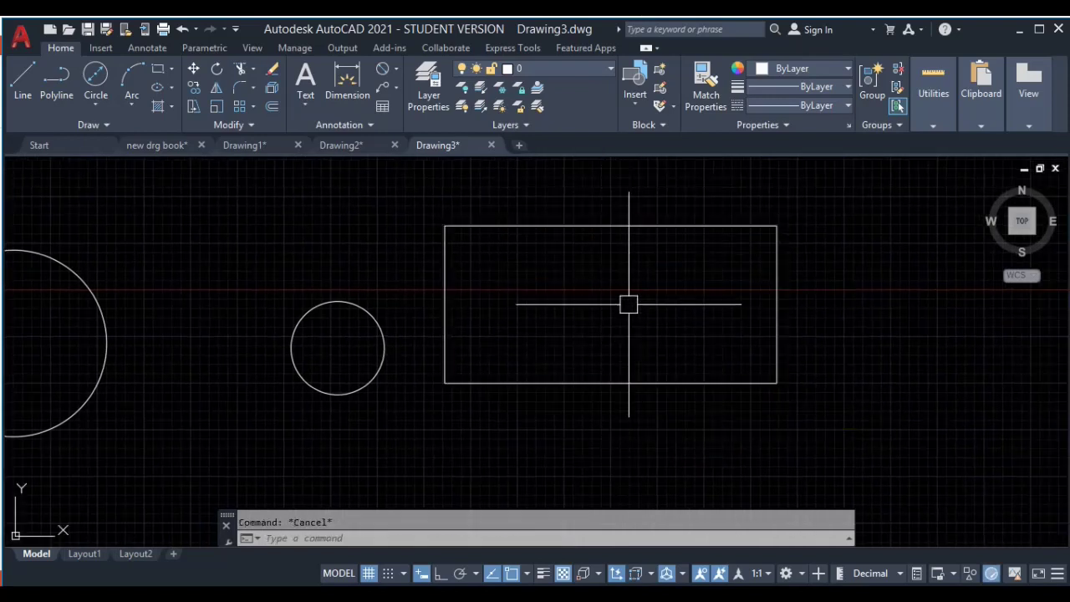
Step: Draw a 2-Point circle from the midpoint of the rectangle's top edge to the midpoint of its bottom edge
left_click(101, 101)
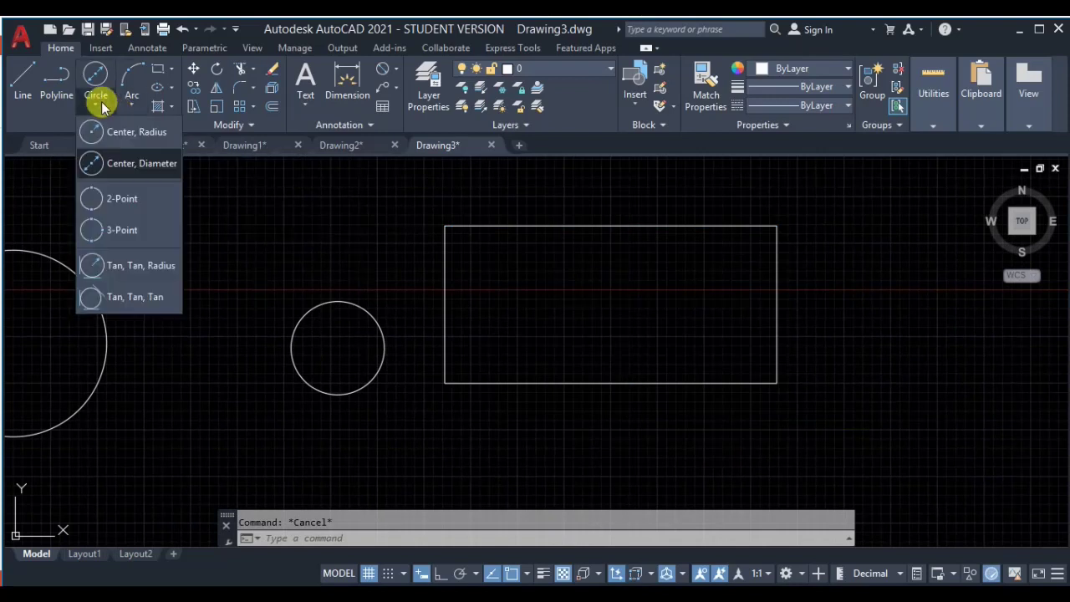
left_click(116, 199)
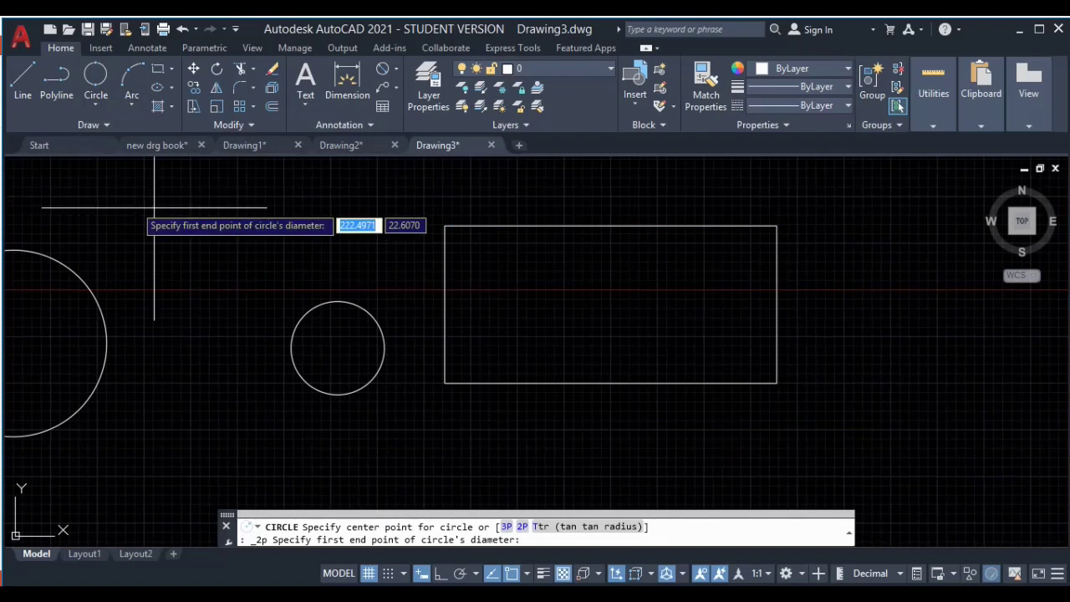
left_click(610, 224)
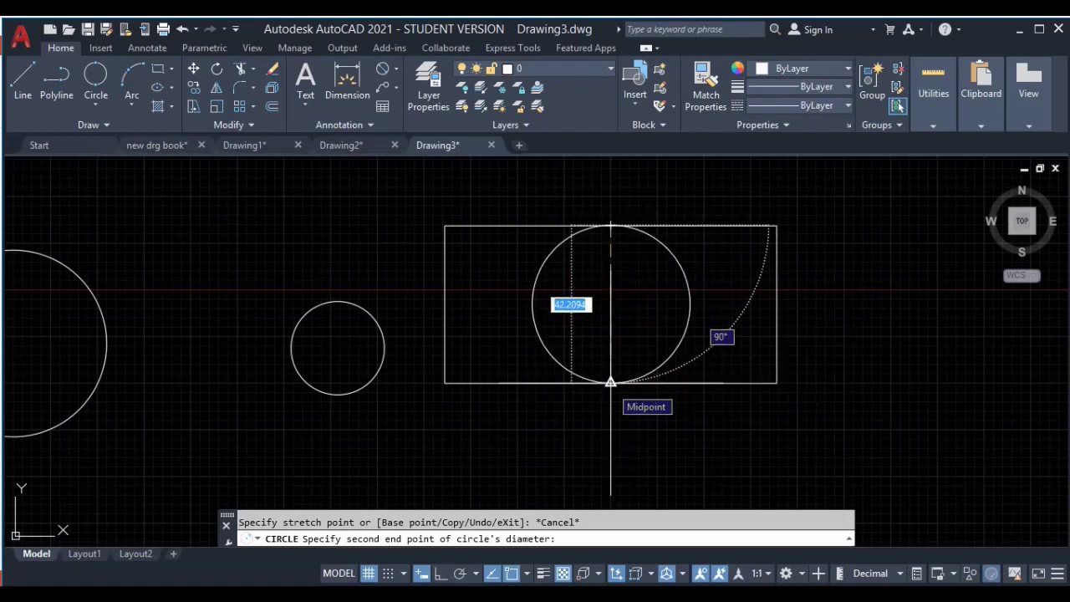
left_click(610, 382)
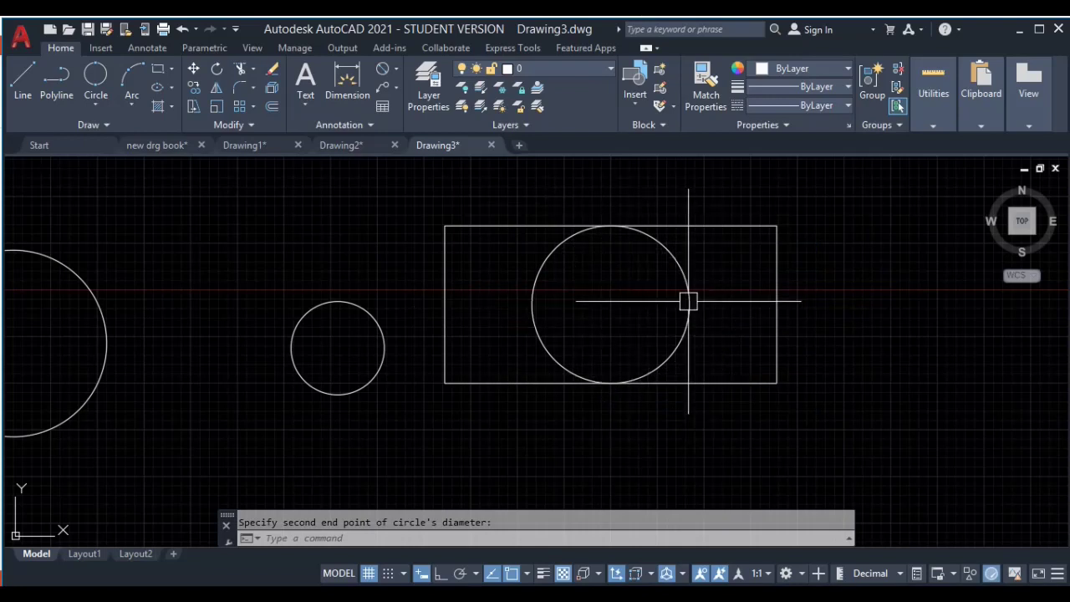
Step: Erase the 2-Point circle inside the rectangle
middle_click_drag(698, 323, 665, 363)
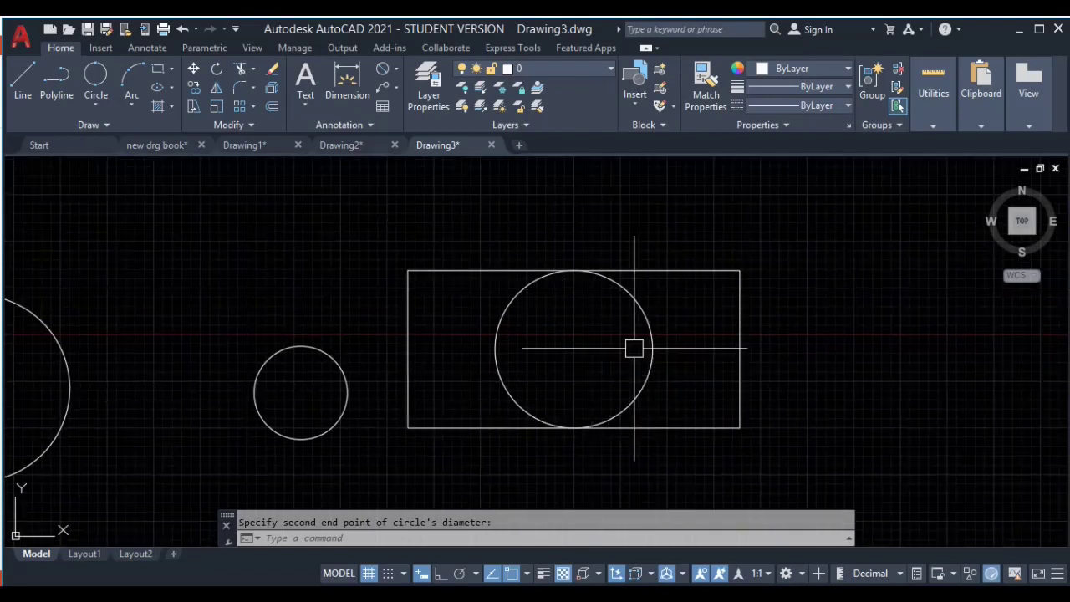
middle_click_drag(676, 314, 673, 287)
left_click(640, 330)
key("Delete")
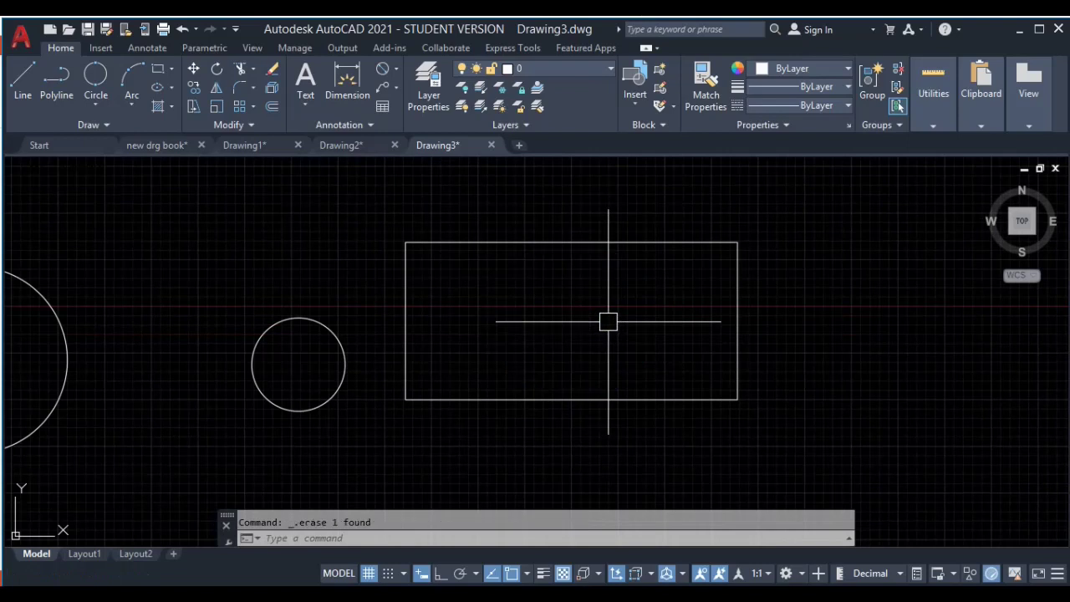
Step: Repeat the 2-Point circle between the midpoints of the rectangle's top and bottom edges, and erase it again
left_click(95, 104)
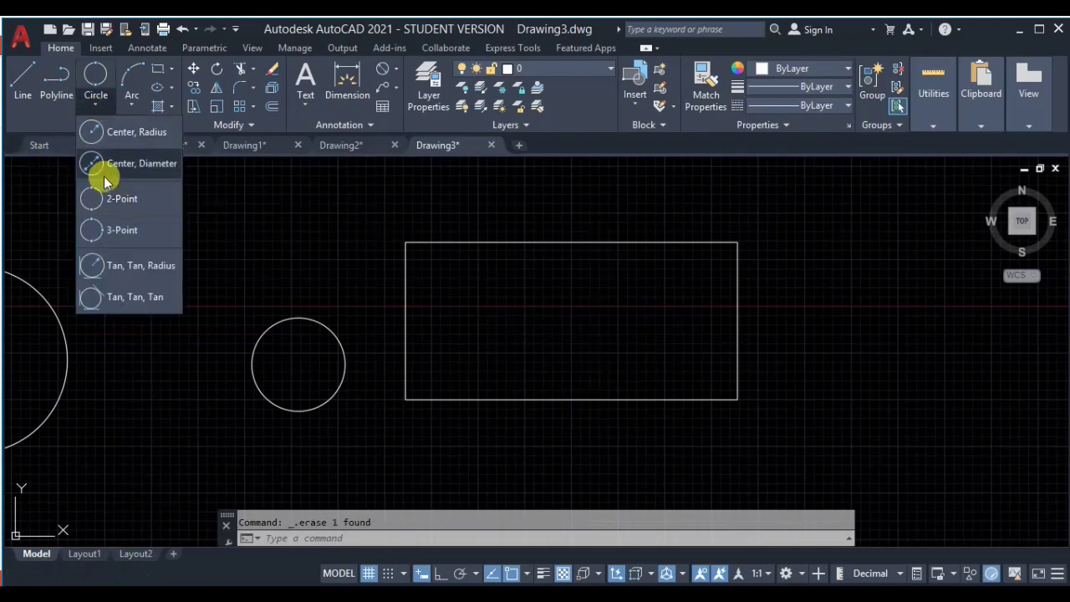
left_click(117, 198)
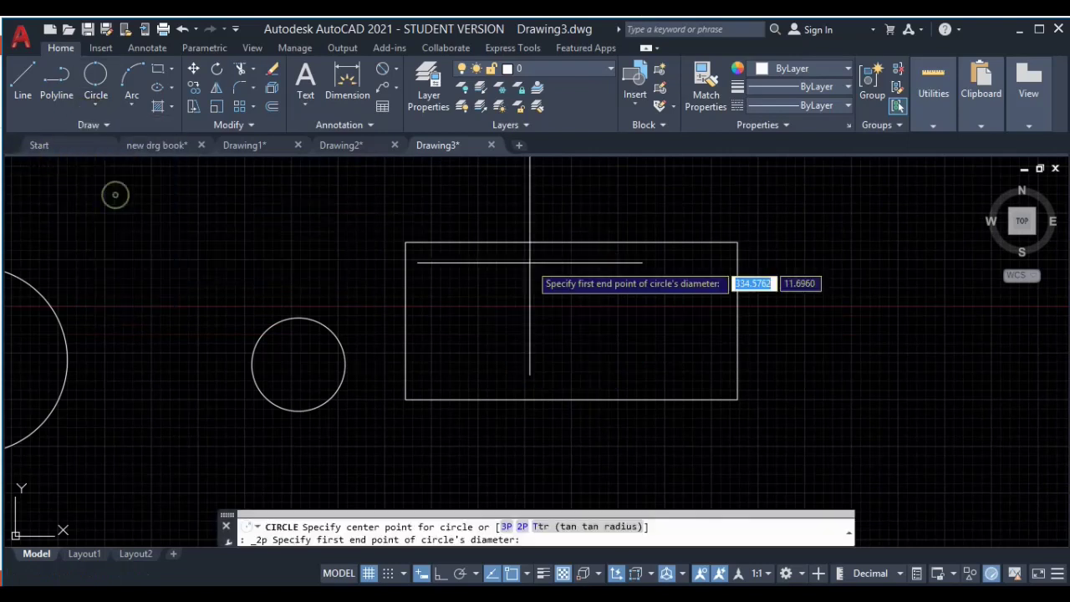
left_click(571, 243)
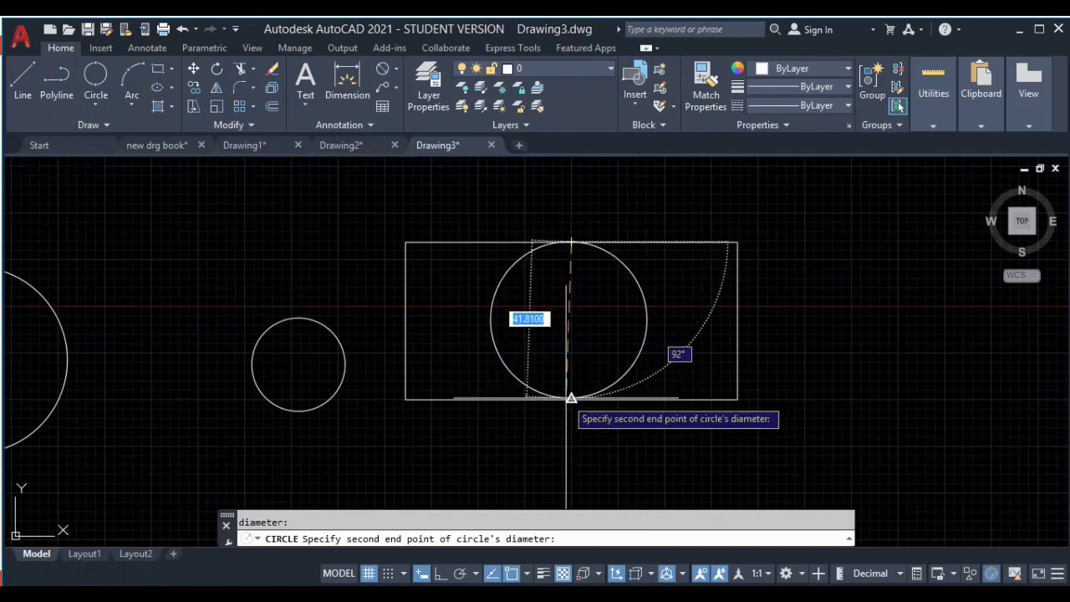
left_click(571, 399)
left_click(660, 297)
left_click(612, 341)
key("Delete")
Step: Start a line in the empty area right of the rectangle, with Ortho on and a first vertical segment 10 units long going up
scroll(633, 329, "down", 2)
middle_click_drag(627, 332, 225, 350)
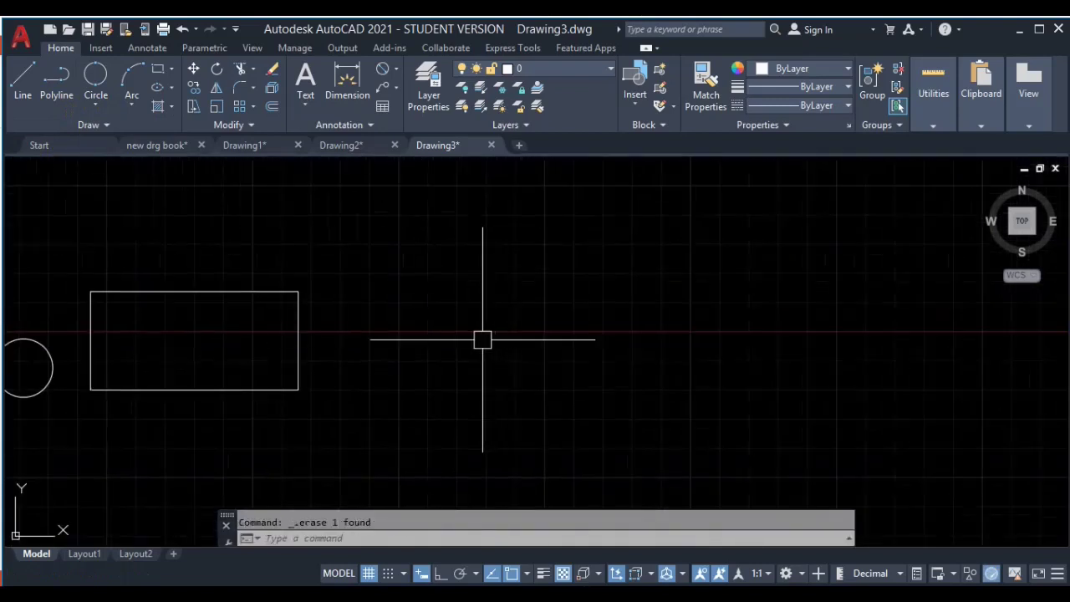
left_click(98, 112)
left_click(454, 330)
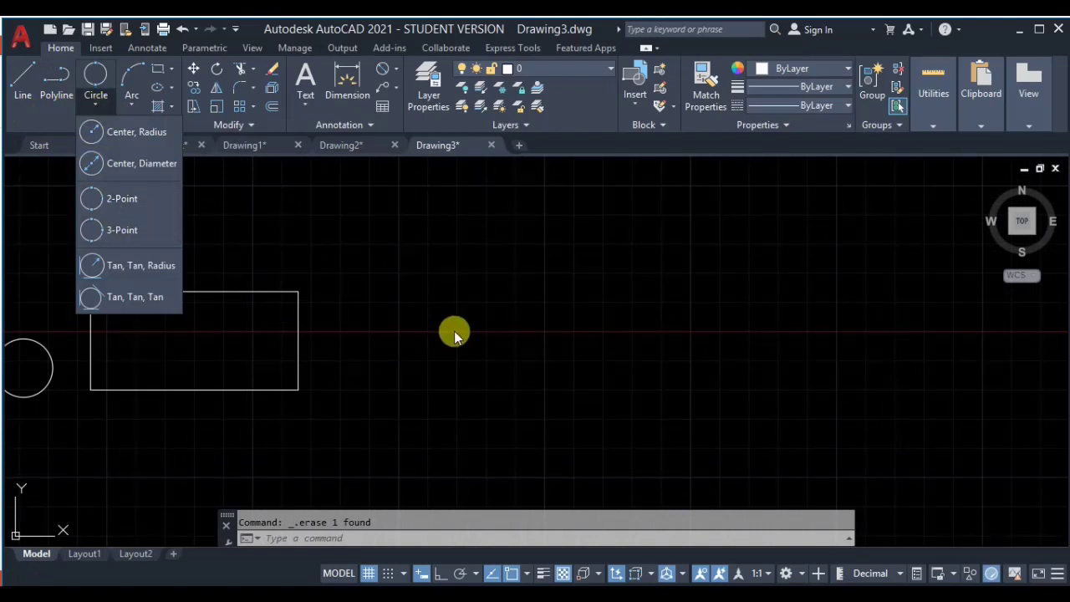
type("l")
key("Return")
left_click(487, 406)
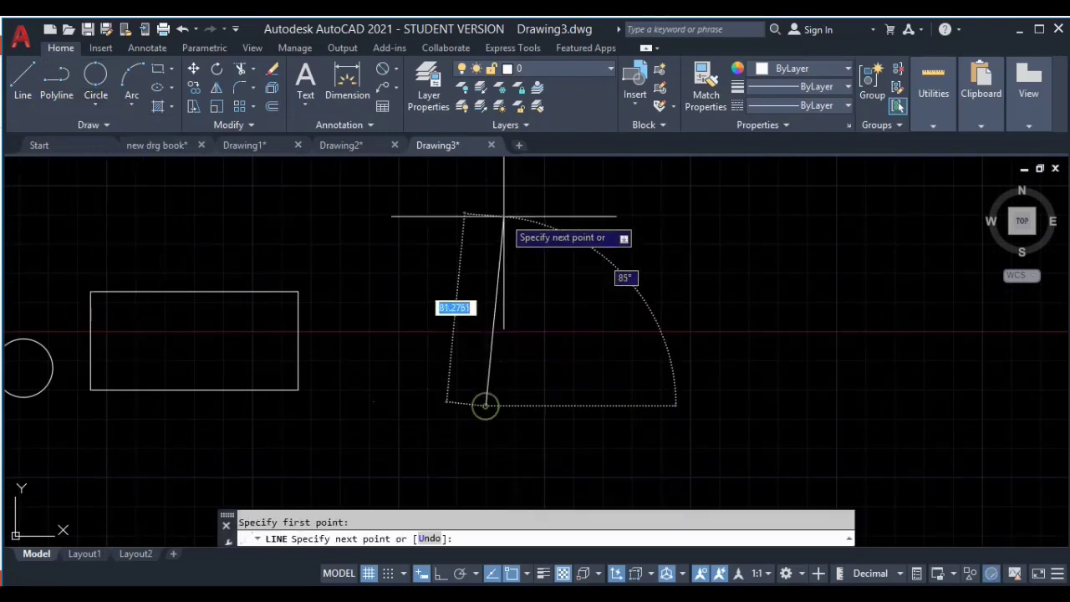
left_click(439, 574)
type("10")
key("Return")
type("01")
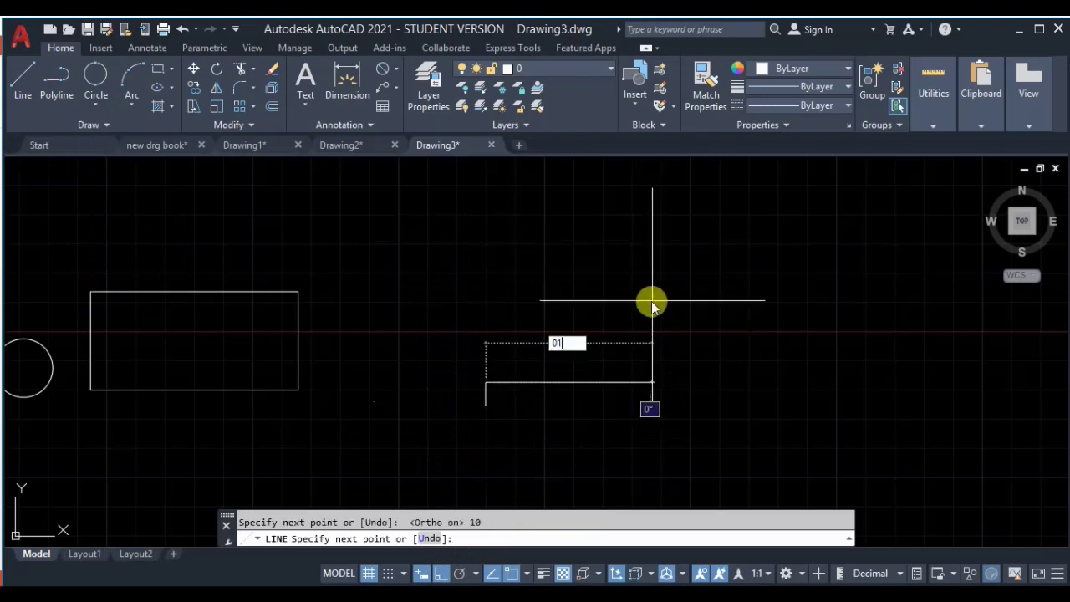
key("Return")
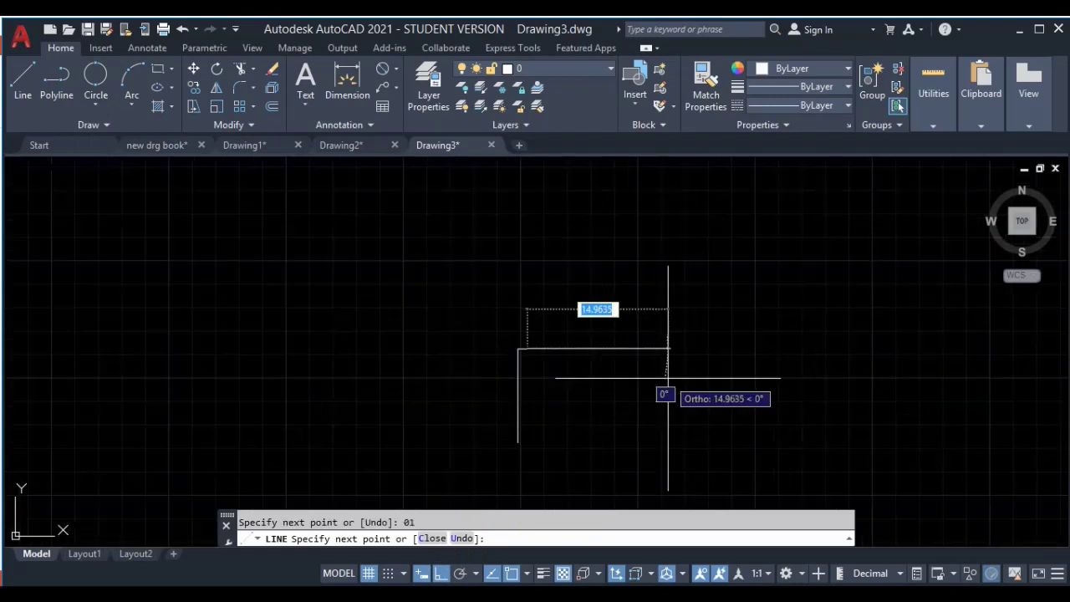
key("ctrl+z")
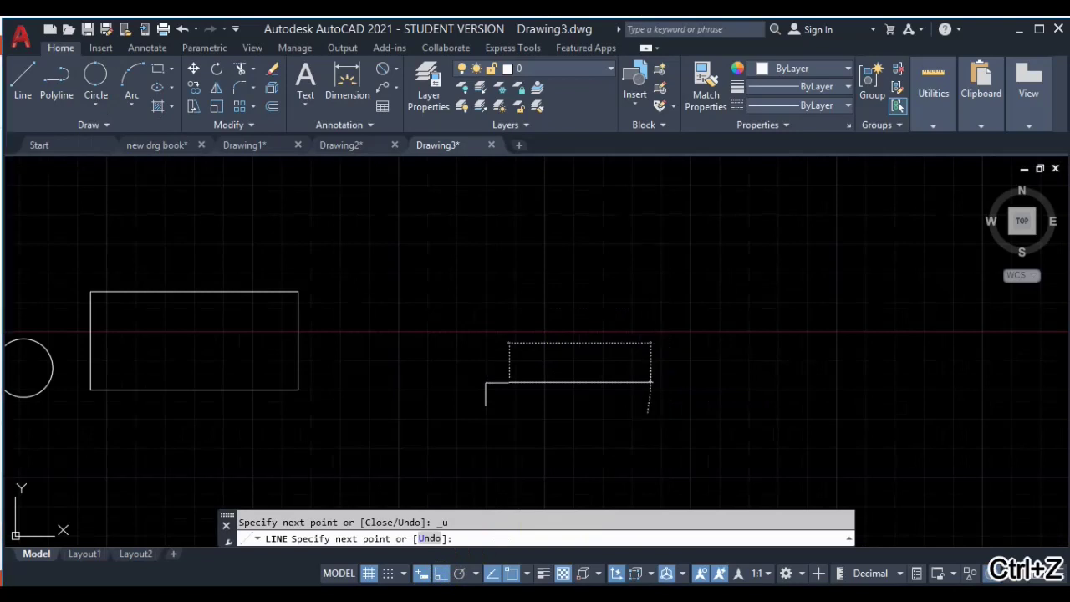
Step: Continue the line with a 10 unit segment to the right and a 10 unit segment downward, forming a square open at the bottom
type("10")
key("Return")
type("10")
key("Return")
key("Return")
scroll(493, 387, "up", 6)
middle_click_drag(537, 425, 485, 354)
key("Escape")
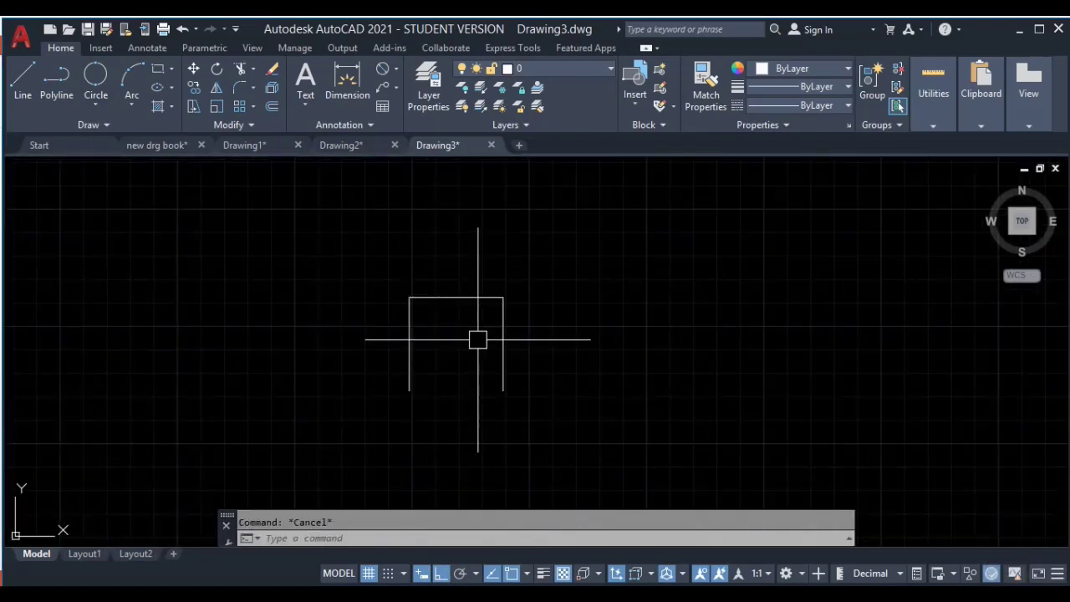
Step: Draw a 3-Point circle through the midpoints of the open square's left, top and right sides, and erase it
left_click(99, 107)
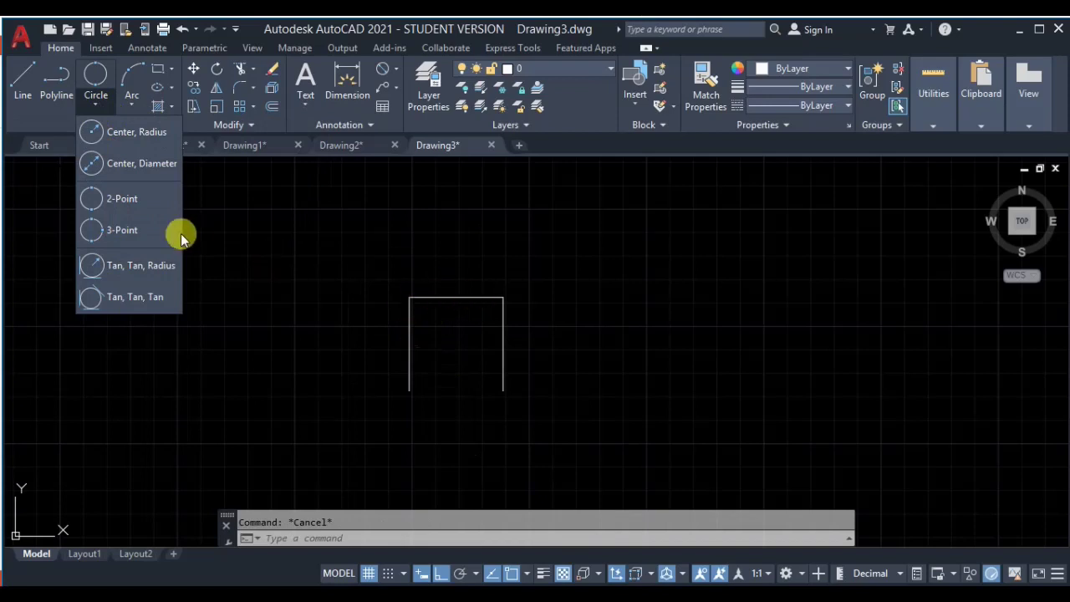
left_click(125, 237)
scroll(465, 353, "up", 4)
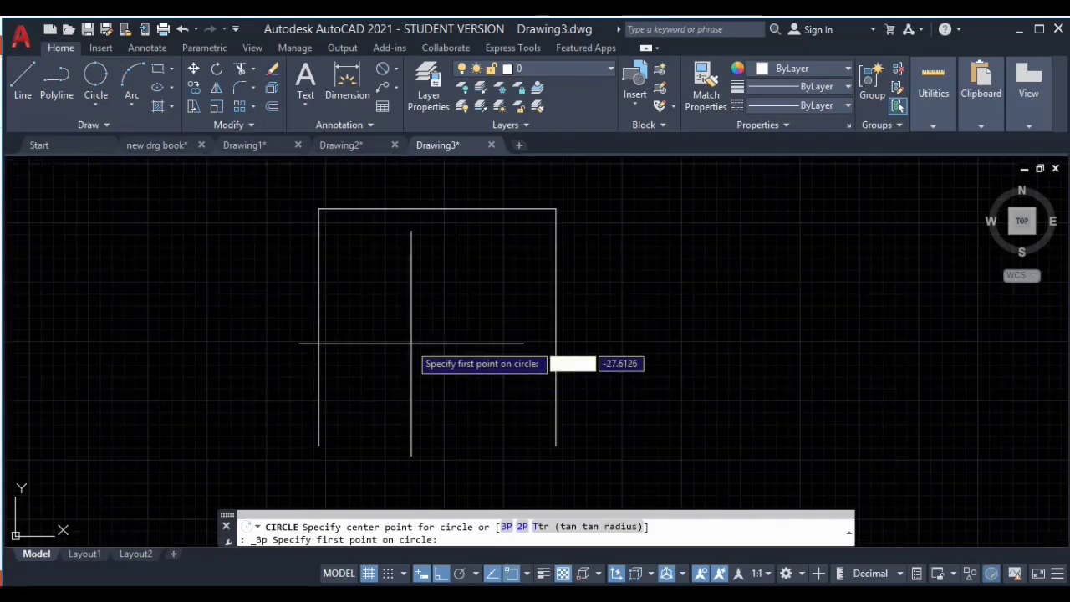
left_click(319, 327)
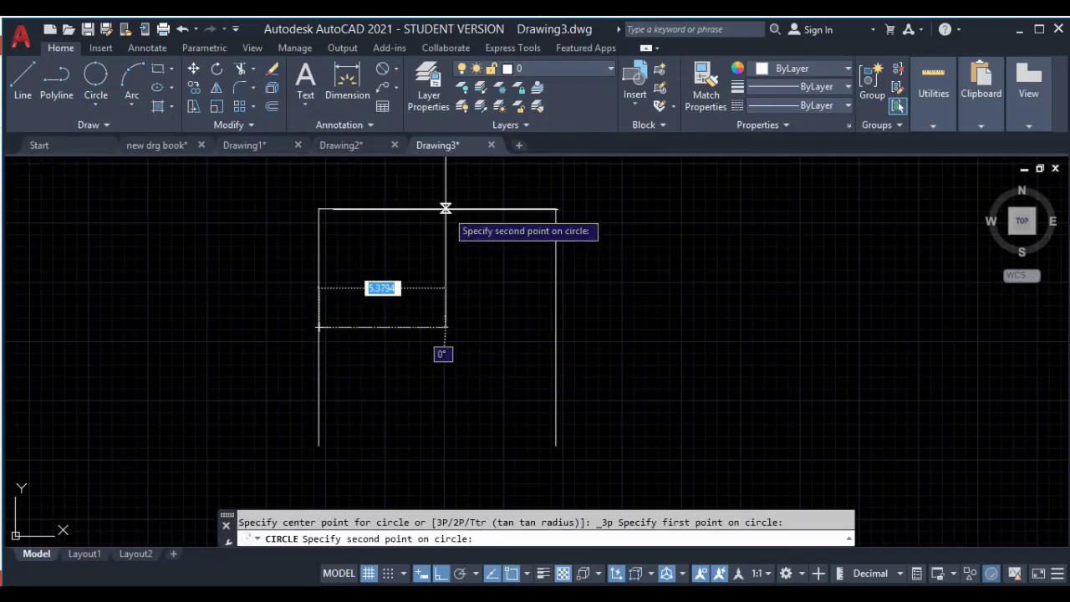
left_click(437, 208)
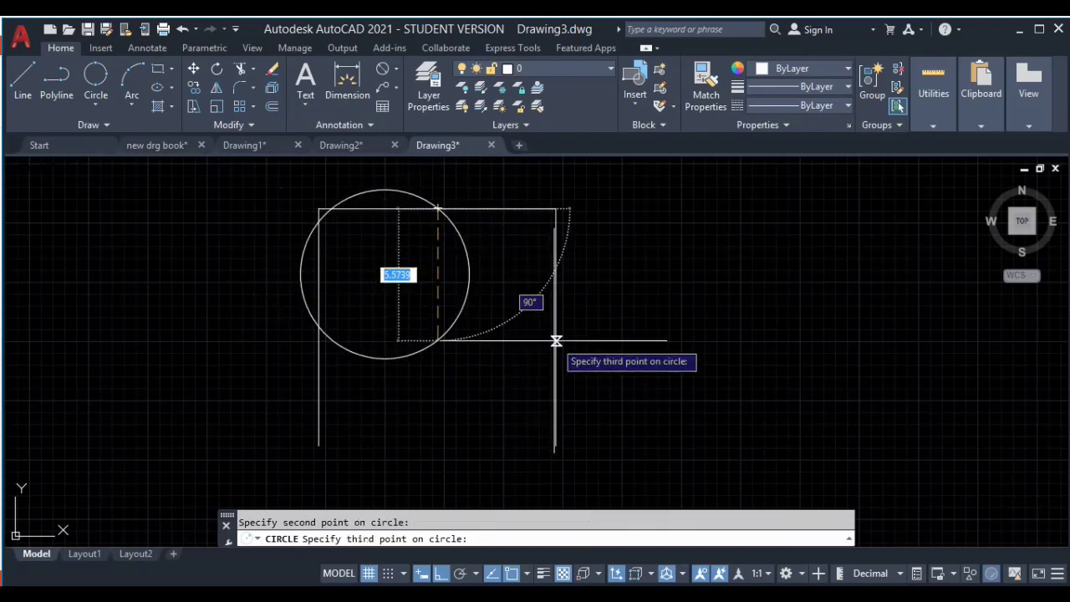
left_click(556, 334)
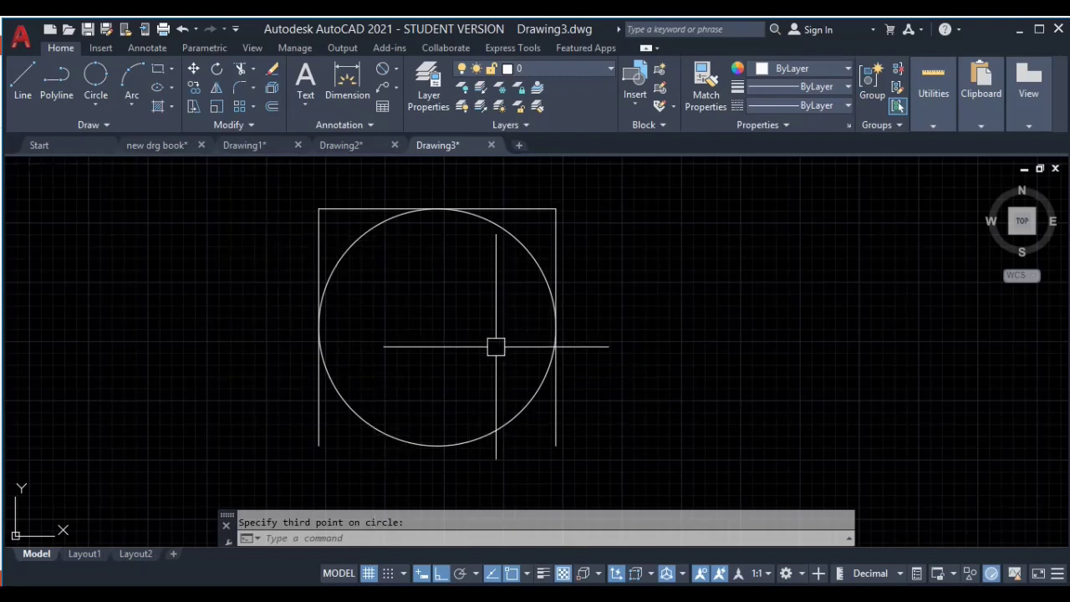
left_click(528, 249)
key("Delete")
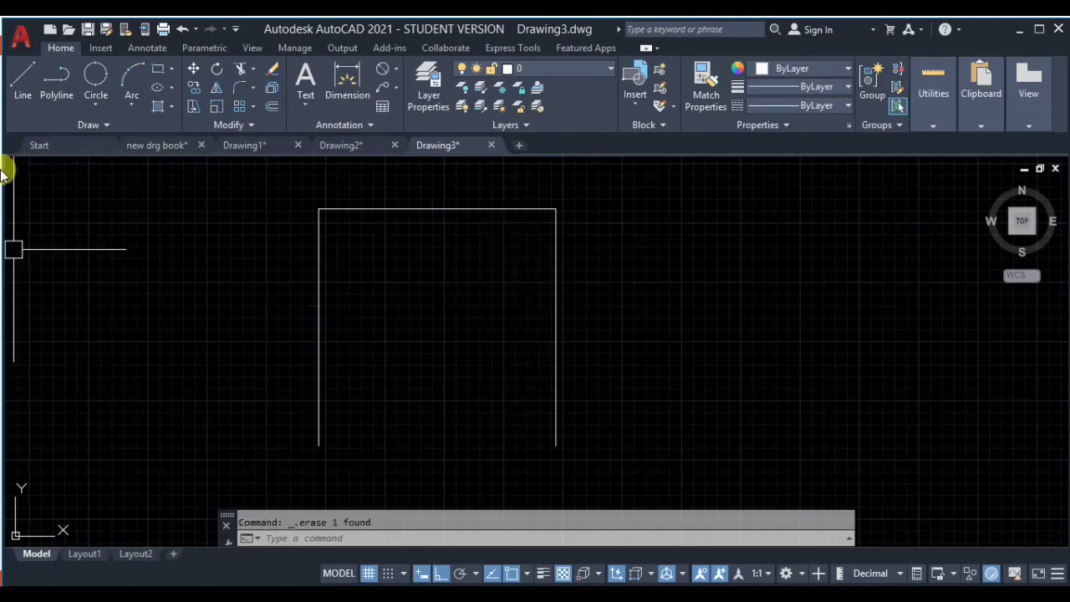
Step: Draw a Tan, Tan, Radius circle of radius 1 tangent to the open square's top and right sides, and erase it
left_click(95, 105)
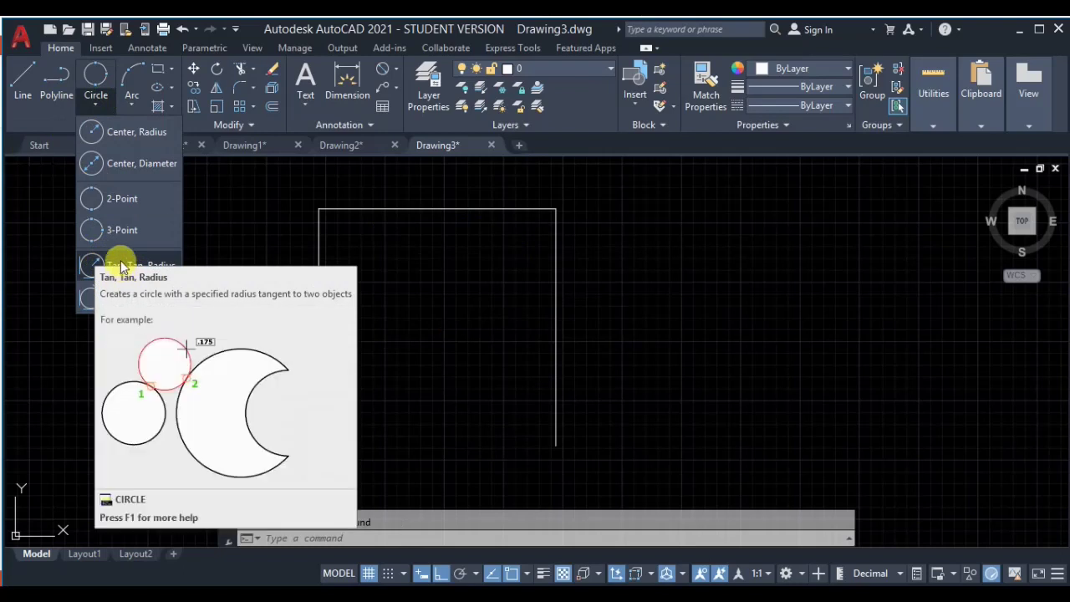
left_click(121, 266)
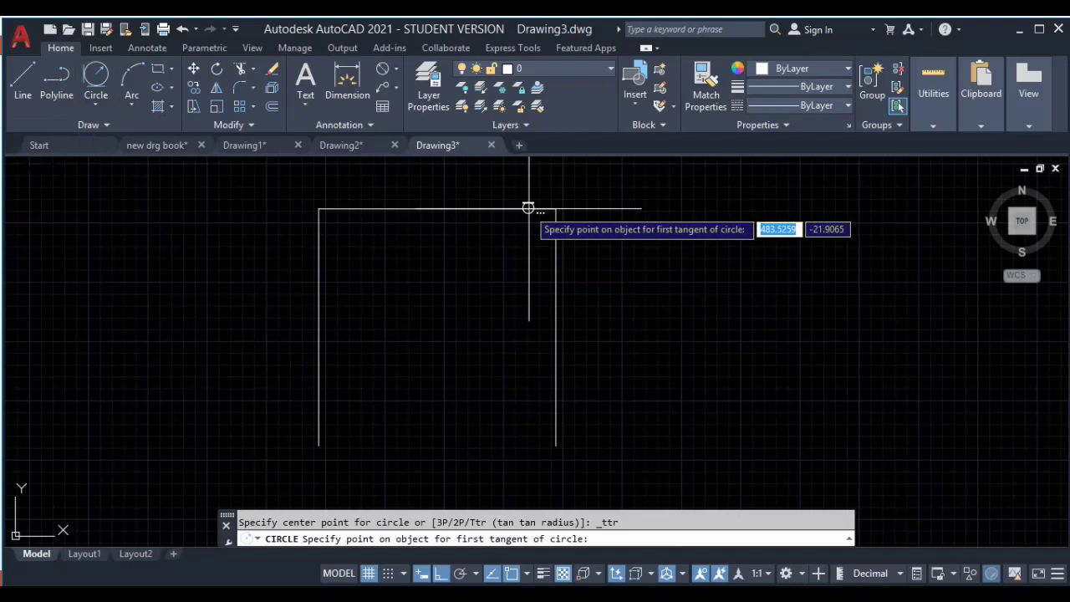
left_click(479, 209)
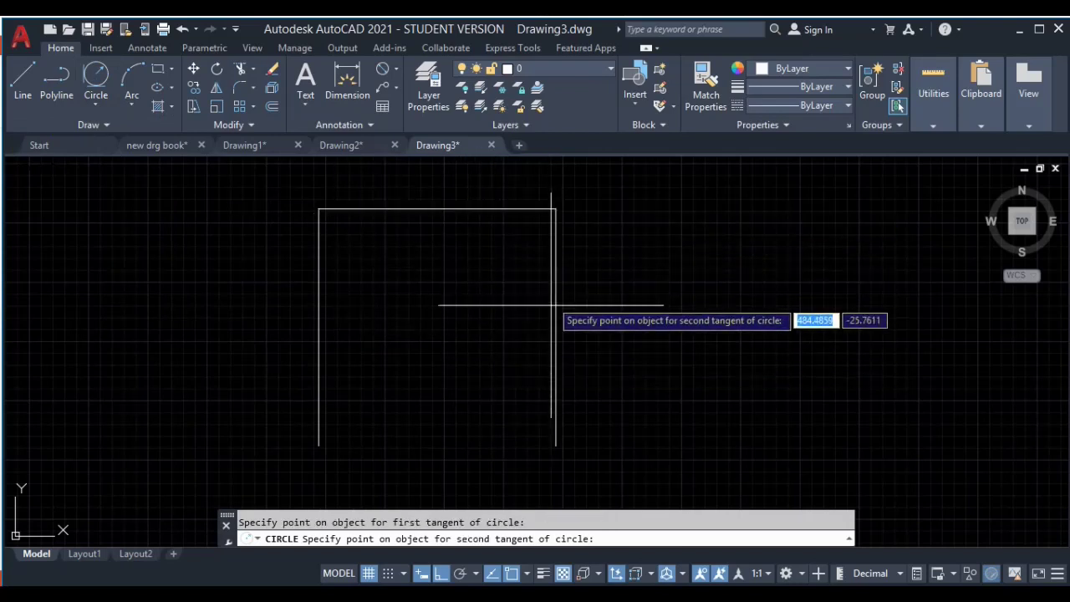
left_click(555, 269)
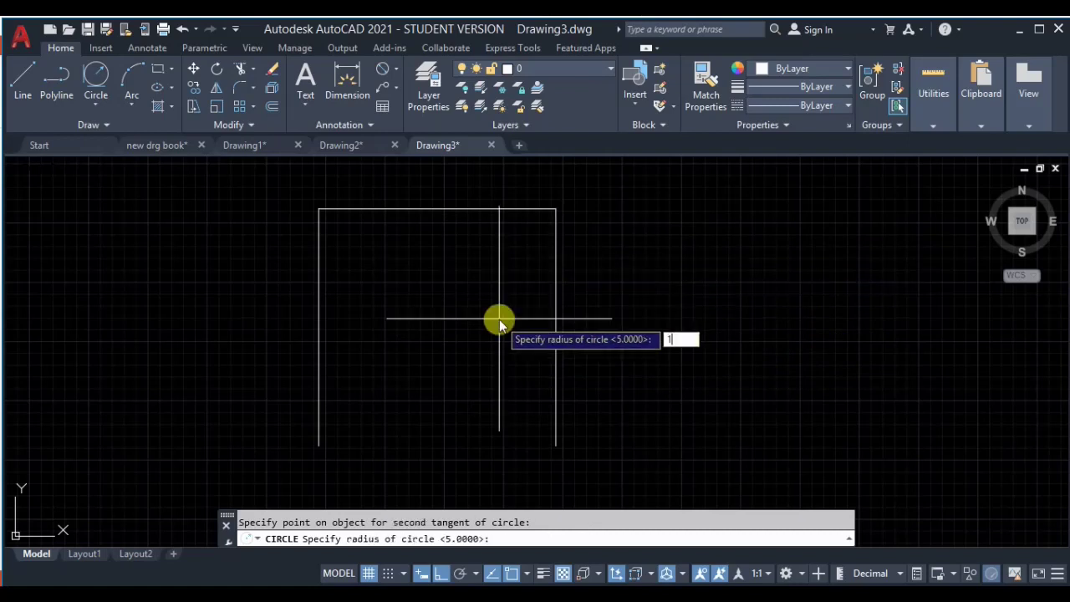
type("1")
key("Return")
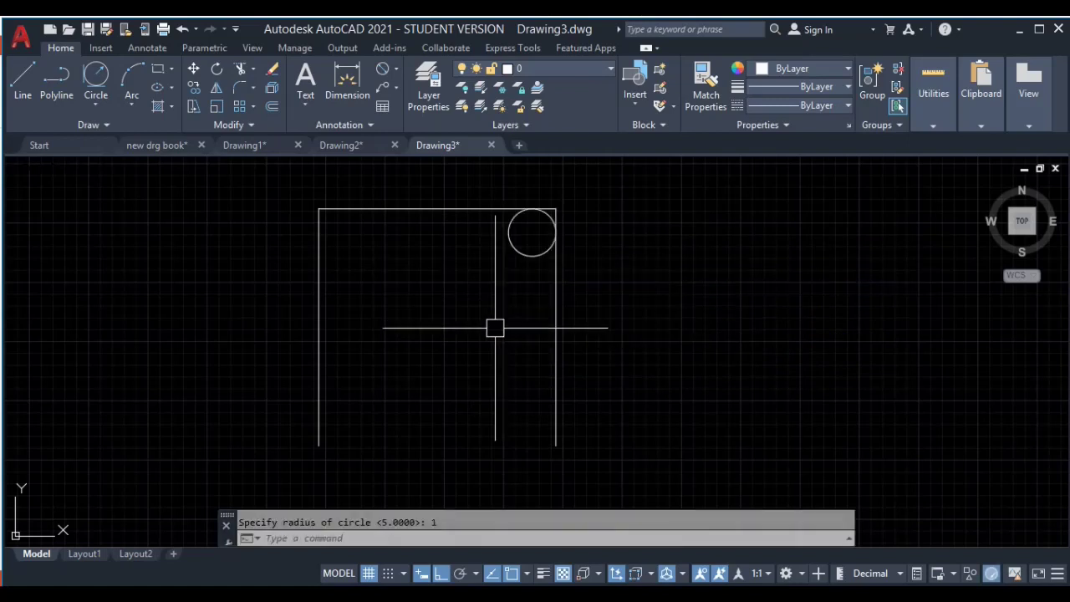
scroll(532, 220, "up", 6)
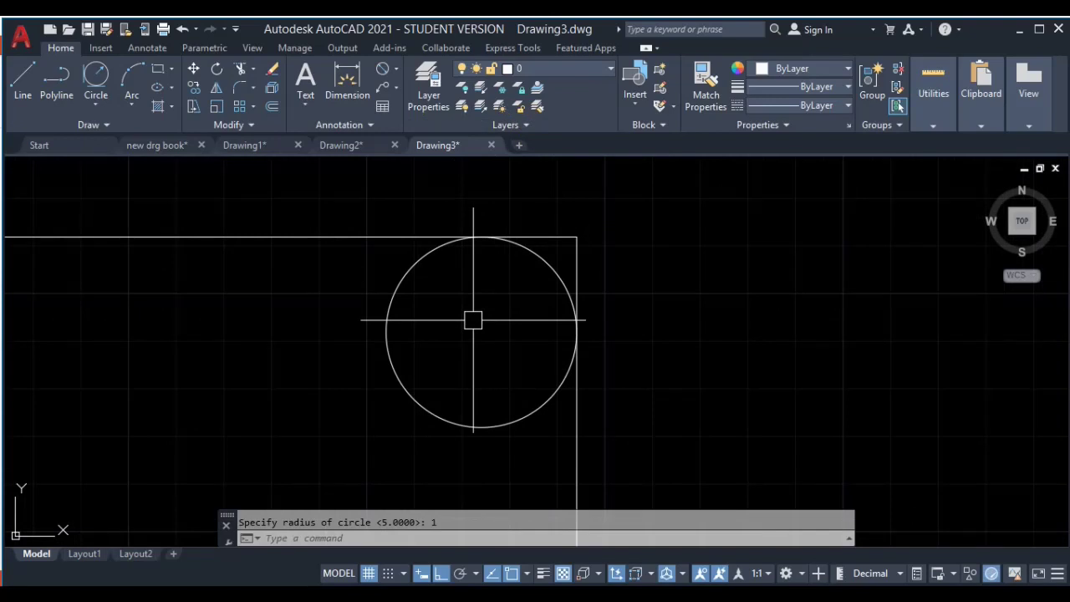
scroll(752, 251, "down", 3)
left_click(642, 261)
key("Delete")
Step: Draw a line above the open square with a long horizontal segment followed by a shorter downward segment
scroll(544, 251, "down", 4)
middle_click_drag(531, 234, 502, 432)
type("l")
key("Return")
left_click(366, 223)
left_click(753, 223)
left_click(754, 367)
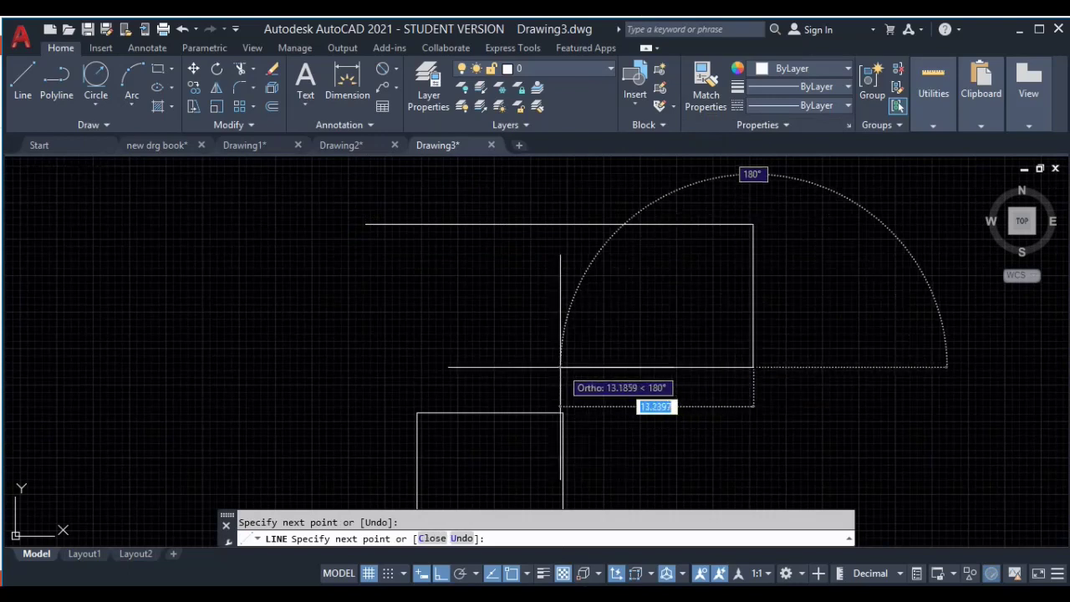
key("Escape")
Step: Draw three separate Center, Radius circles, each roughly 4 units in radius, spaced around an empty middle area left of the lines
middle_click_drag(820, 301, 788, 365)
middle_click_drag(566, 274, 823, 284)
type("c")
key("Return")
left_click(234, 341)
left_click(289, 302)
middle_click_drag(336, 289, 471, 381)
key("Return")
left_click(509, 301)
left_click(527, 242)
key("Return")
left_click(233, 259)
left_click(292, 200)
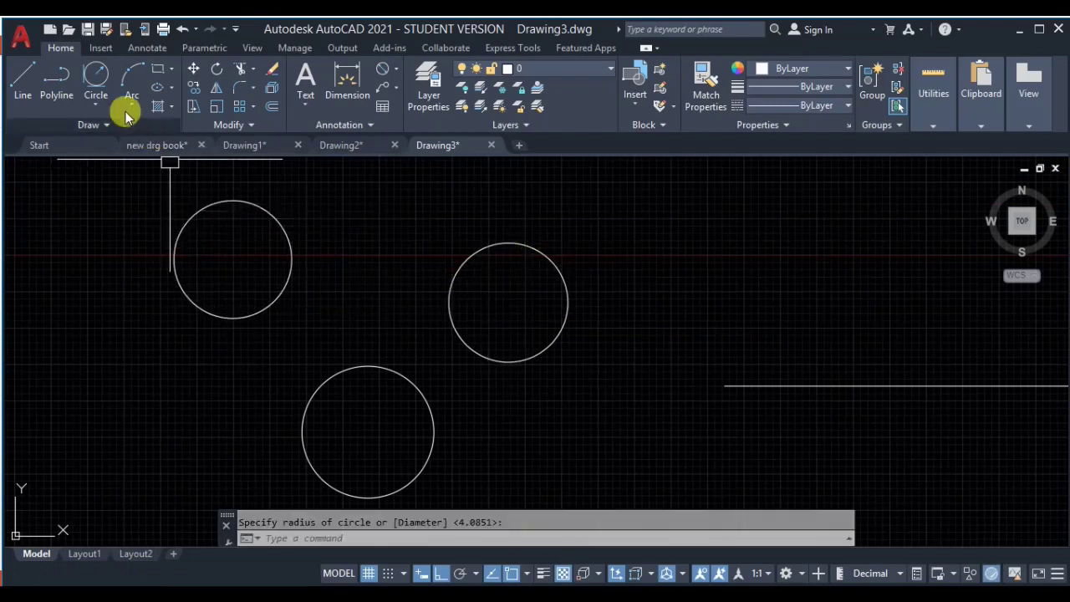
Step: Draw a Tan, Tan, Tan circle tangent to the three circles, and erase it
left_click(96, 98)
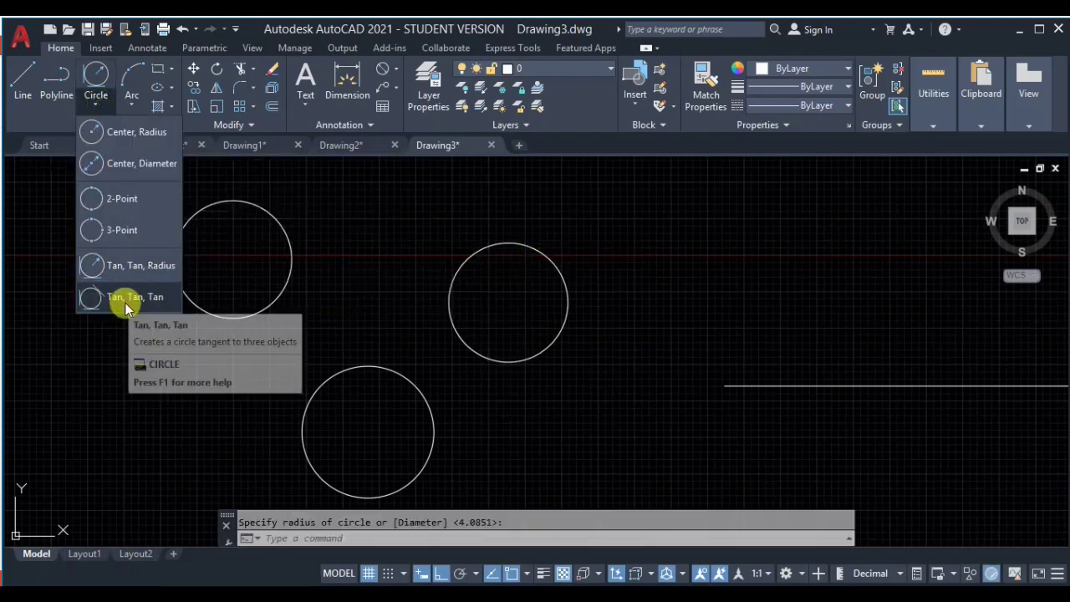
left_click(125, 299)
left_click(281, 287)
left_click(325, 375)
left_click(448, 295)
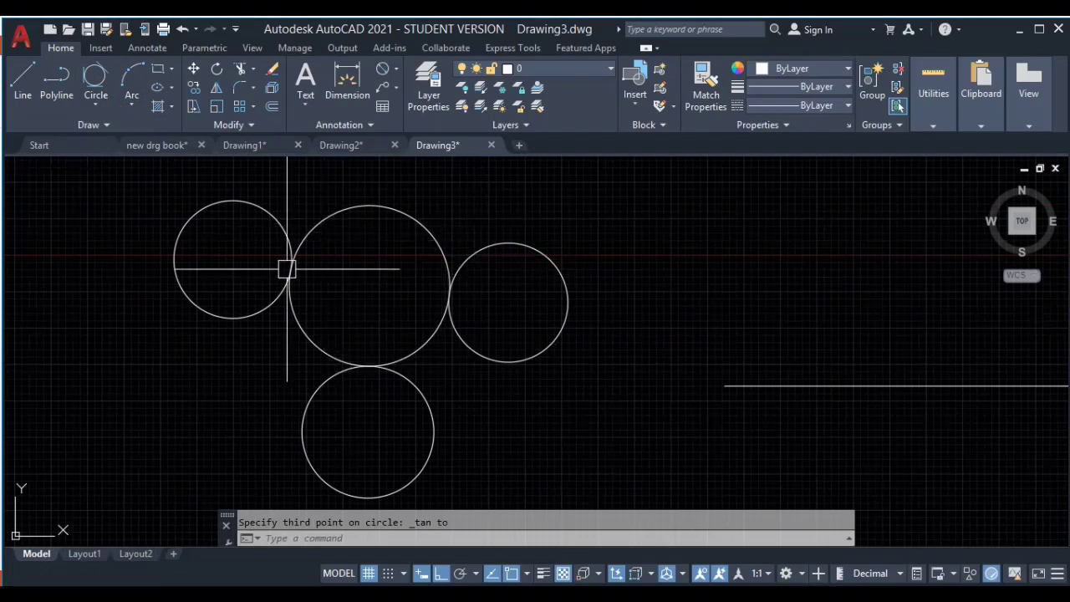
left_click(436, 324)
key("Delete")
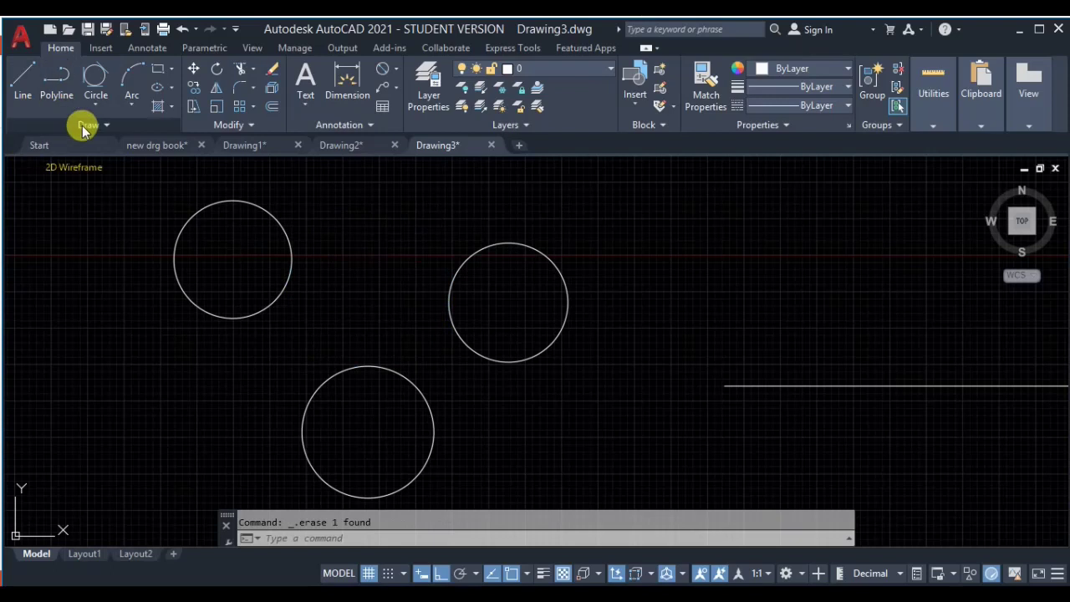
Step: Redraw the Tan, Tan, Tan circle between the left, lower and right circles
left_click(95, 106)
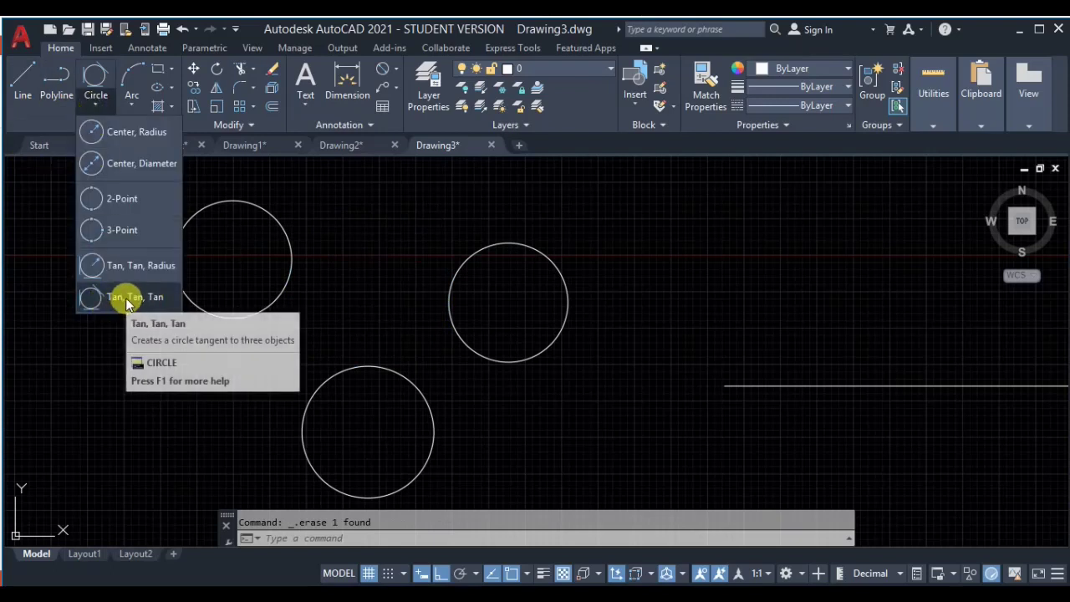
left_click(126, 299)
left_click(291, 254)
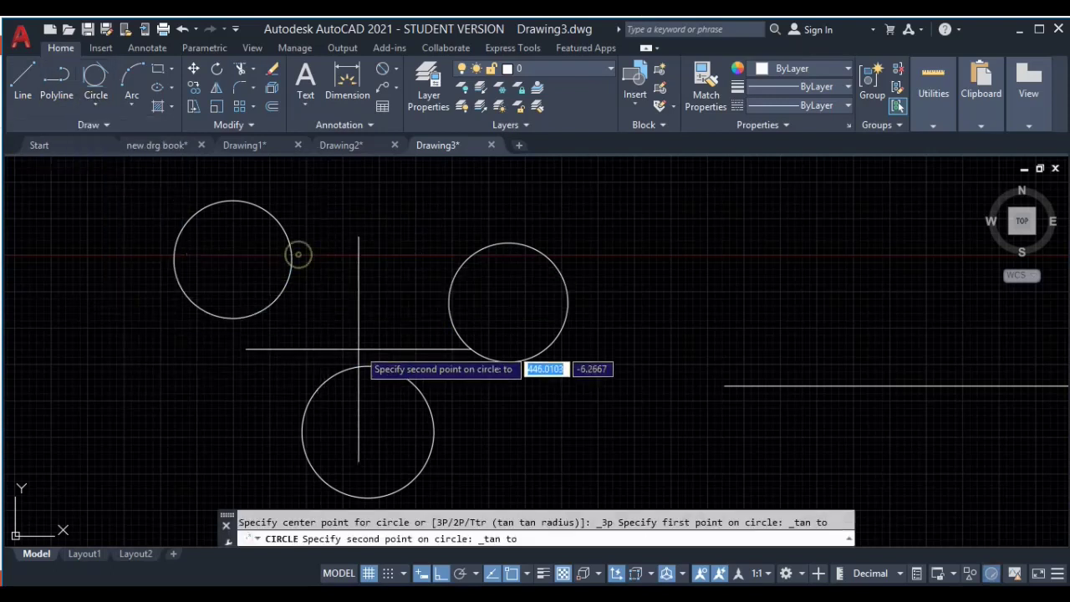
left_click(361, 365)
left_click(448, 290)
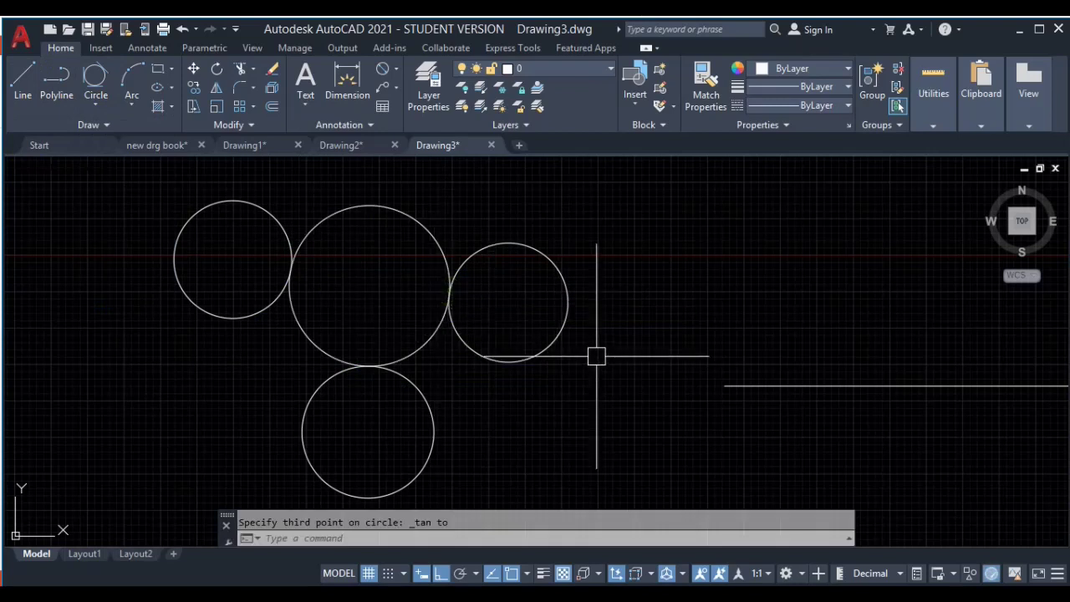
Step: Draw three separate lines above the circles: an upper horizontal, a vertical to its lower right, and a lower horizontal about 18 units long
middle_click_drag(773, 253, 616, 395)
middle_click_drag(426, 261, 458, 402)
key("Escape")
type("l")
key("Return")
left_click(390, 246)
left_click(659, 256)
key("Return")
key("Return")
left_click(662, 320)
left_click(661, 486)
key("Return")
key("Return")
left_click(305, 427)
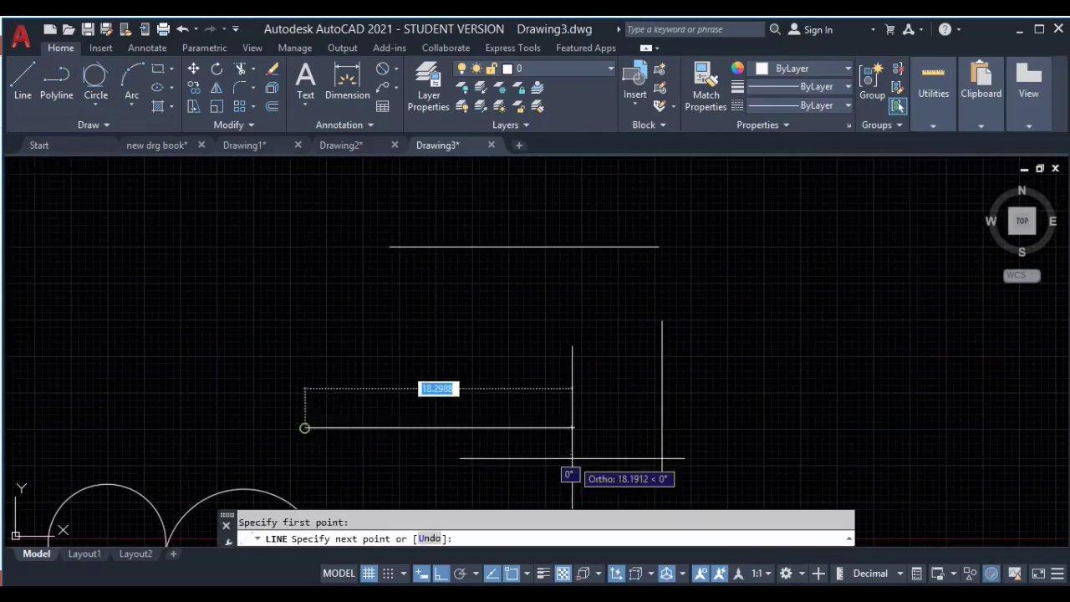
left_click(570, 427)
key("Escape")
Step: Draw a Tan, Tan, Tan circle tangent to the upper horizontal, the vertical and the lower horizontal line
left_click(93, 122)
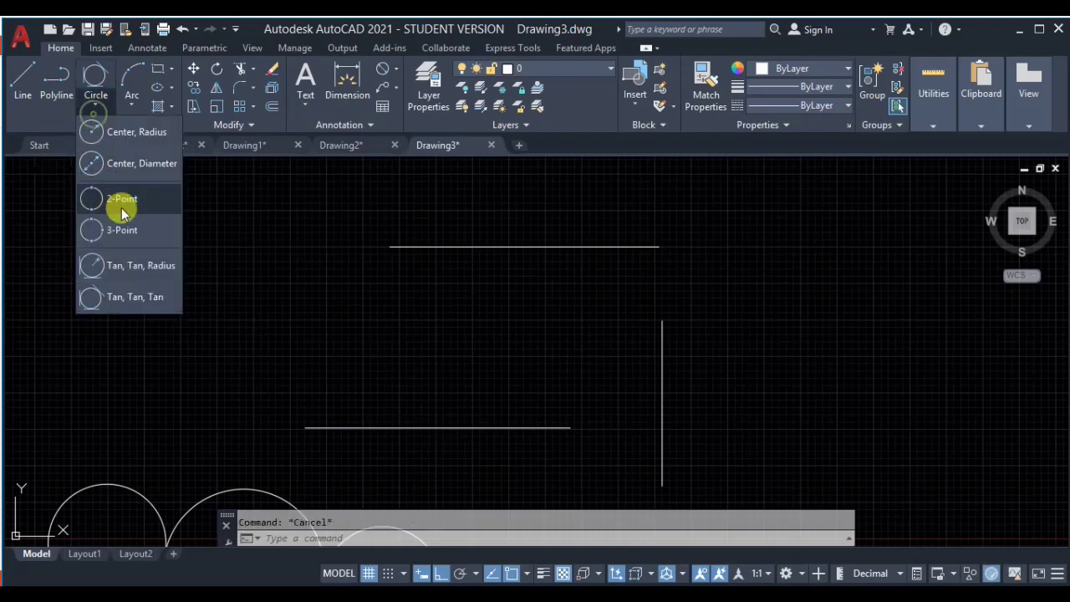
left_click(117, 296)
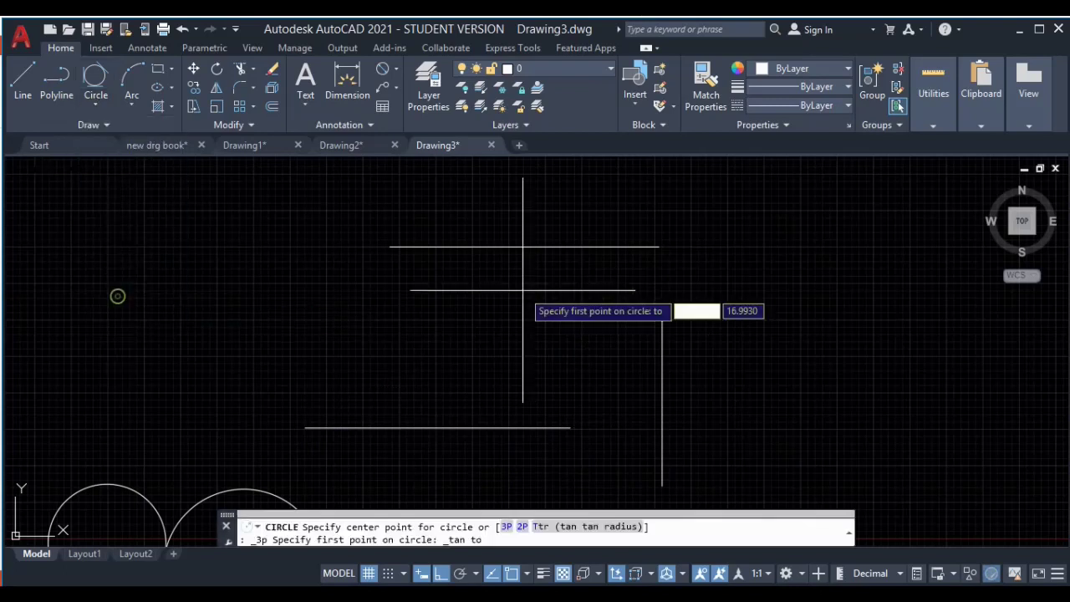
left_click(513, 247)
left_click(662, 360)
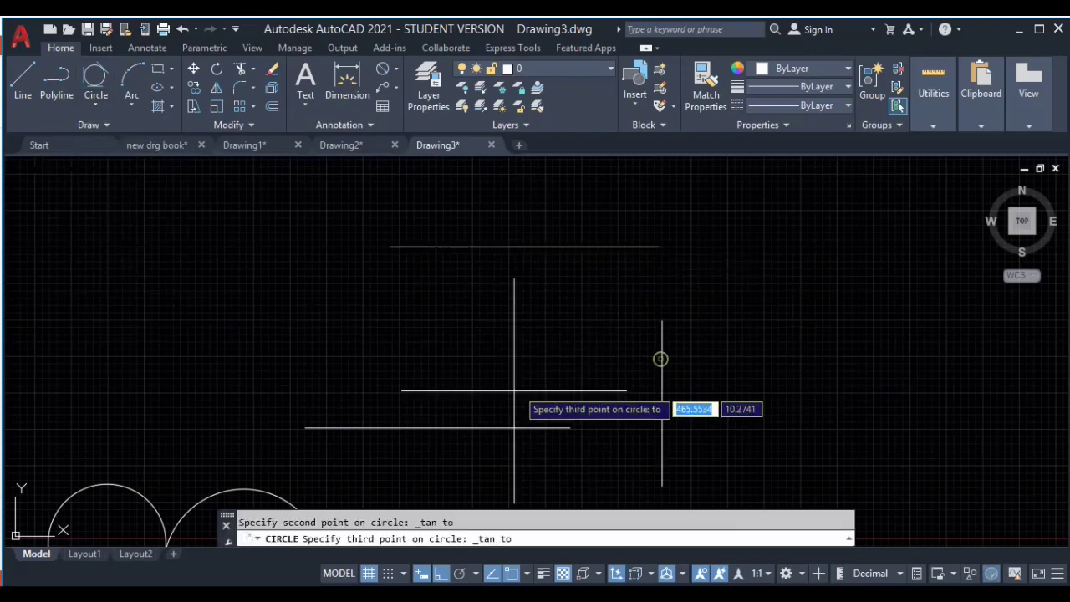
left_click(469, 429)
Step: Erase all the geometry: the three lines with their tangent circle, the four touching circles, and the remaining line shapes
left_click(663, 227)
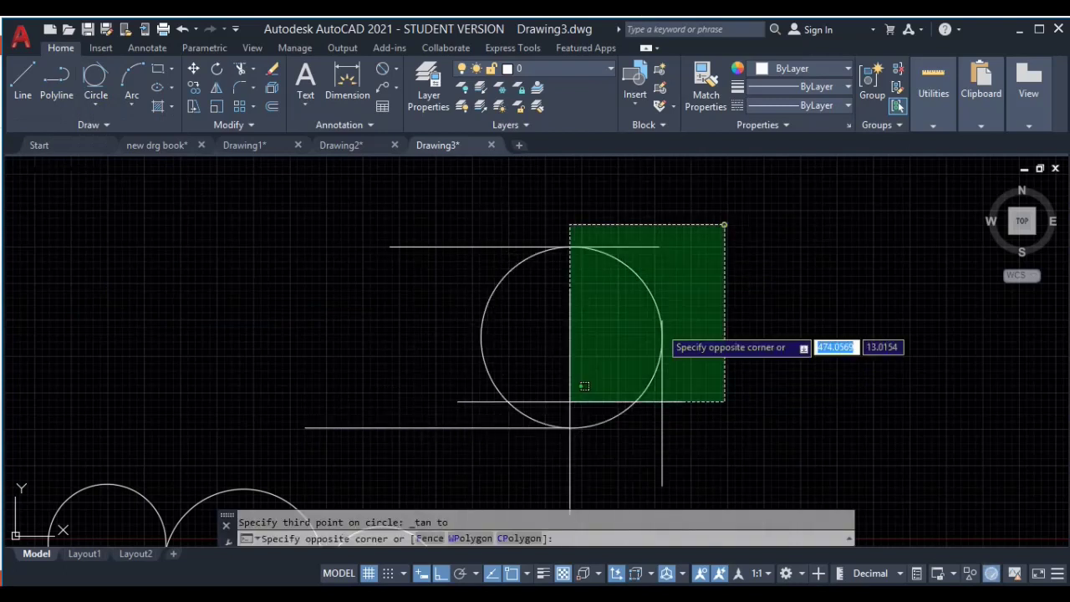
left_click(348, 476)
scroll(349, 475, "down", 2)
mouse_move(349, 476)
middle_mouse_down()
mouse_move(459, 312)
mouse_move(449, 311)
middle_mouse_up()
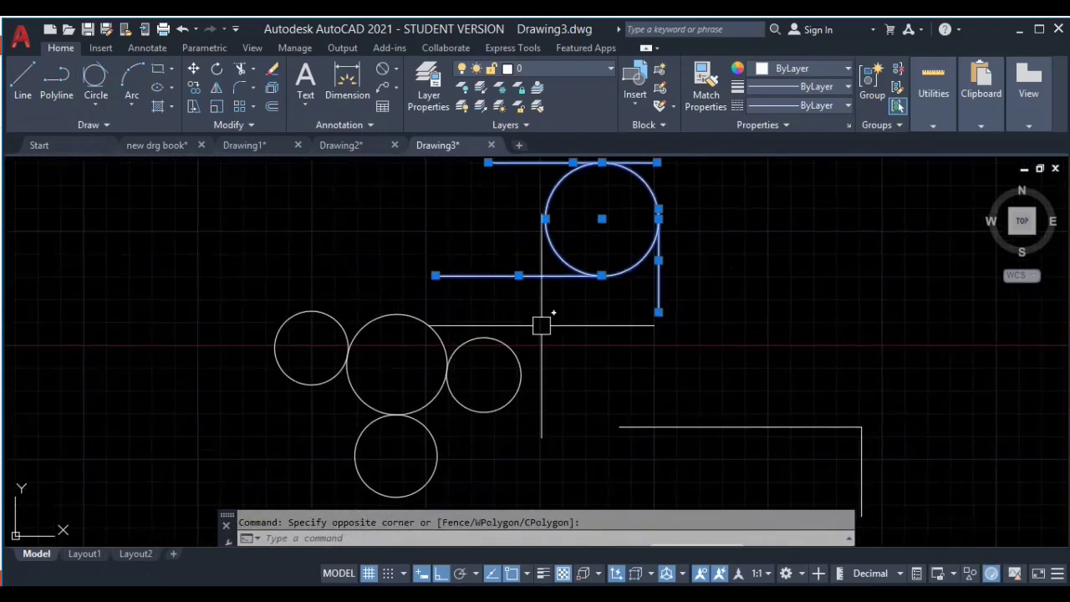
key("Delete")
left_click(620, 272)
left_click(218, 460)
key("Delete")
middle_click_drag(847, 418, 598, 285)
left_click(652, 296)
left_click(339, 443)
key("Delete")
middle_click_drag(376, 433, 351, 323)
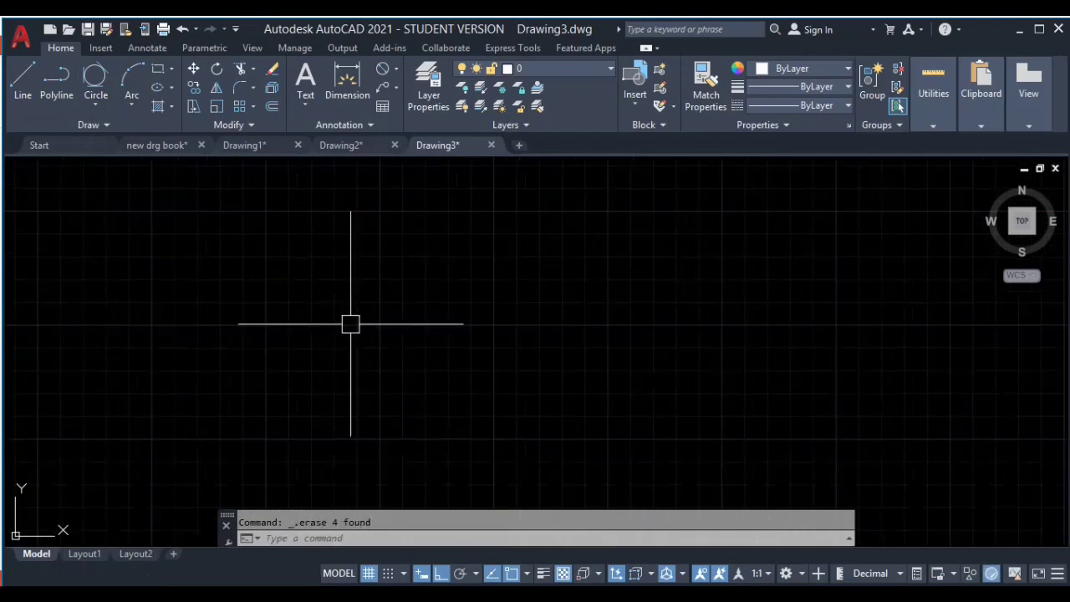
left_click(95, 102)
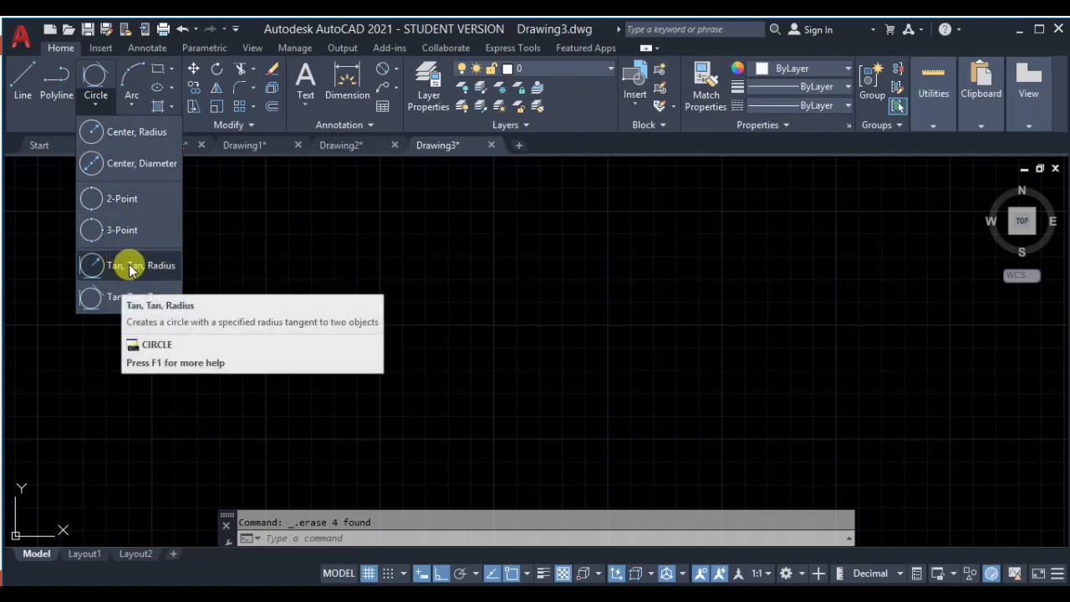
key("Escape")
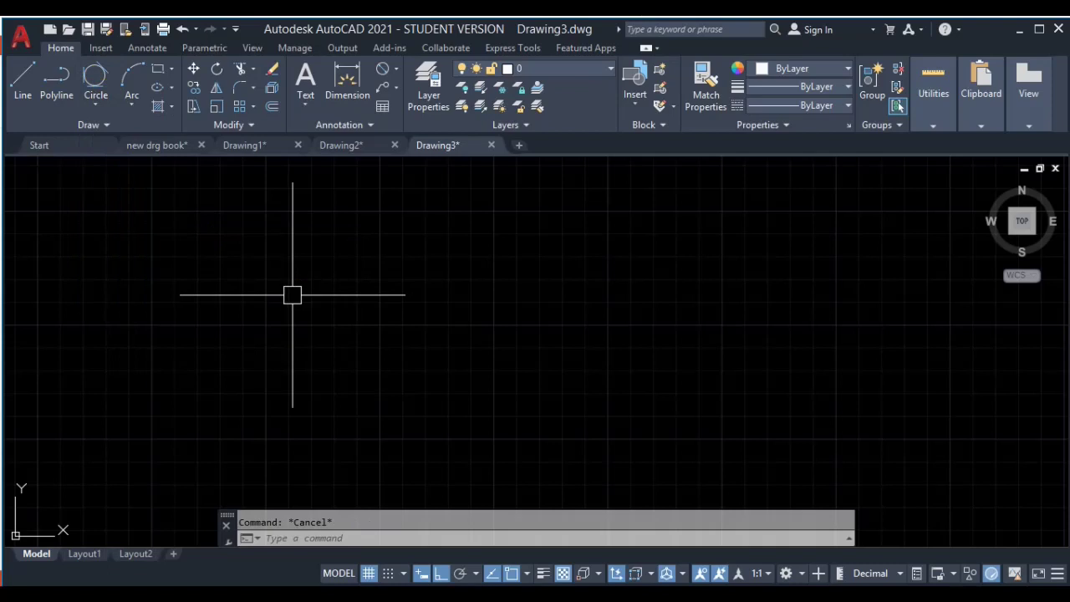
Step: Draw a horizontal rectangle in the empty drawing area
key("Return")
left_click(234, 249)
left_click(516, 380)
key("Escape")
type("c")
key("Return")
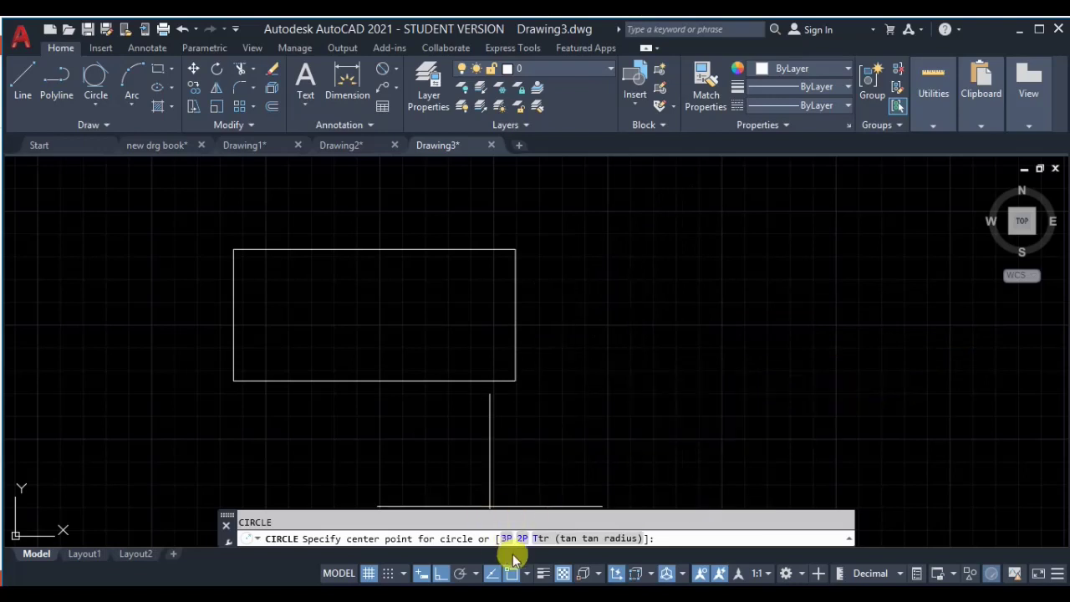
left_click(684, 359)
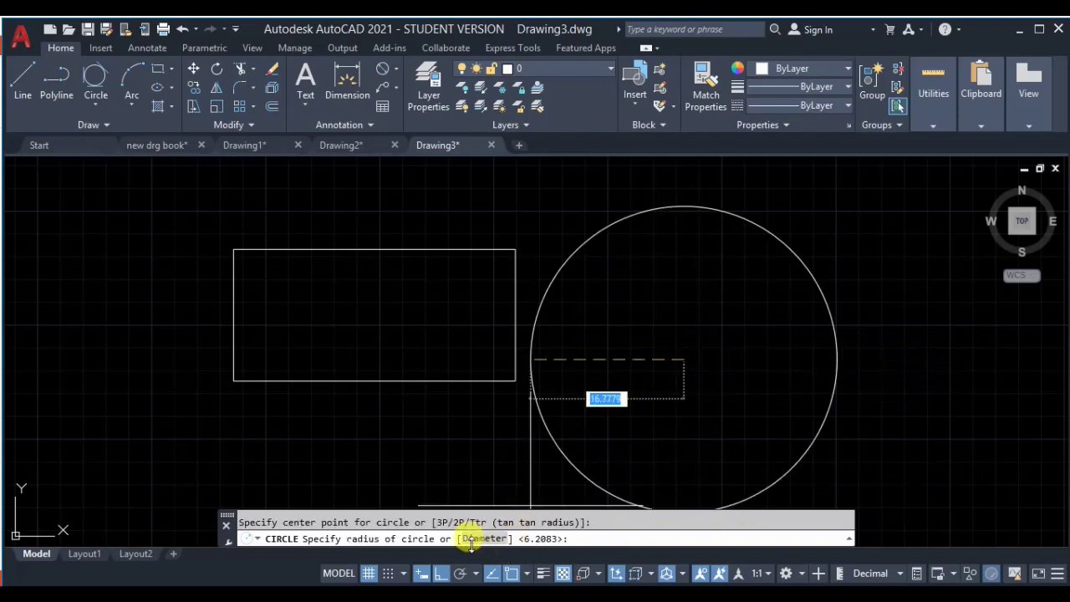
key("Escape")
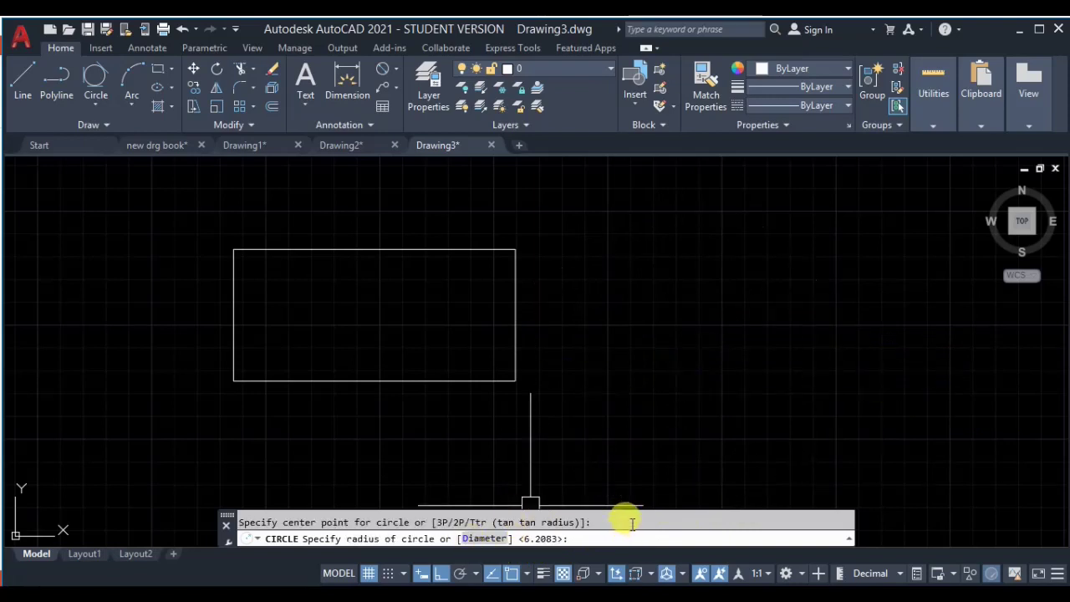
Step: Draw a 2P circle between the midpoints of the rectangle's lower and upper edges
key("Return")
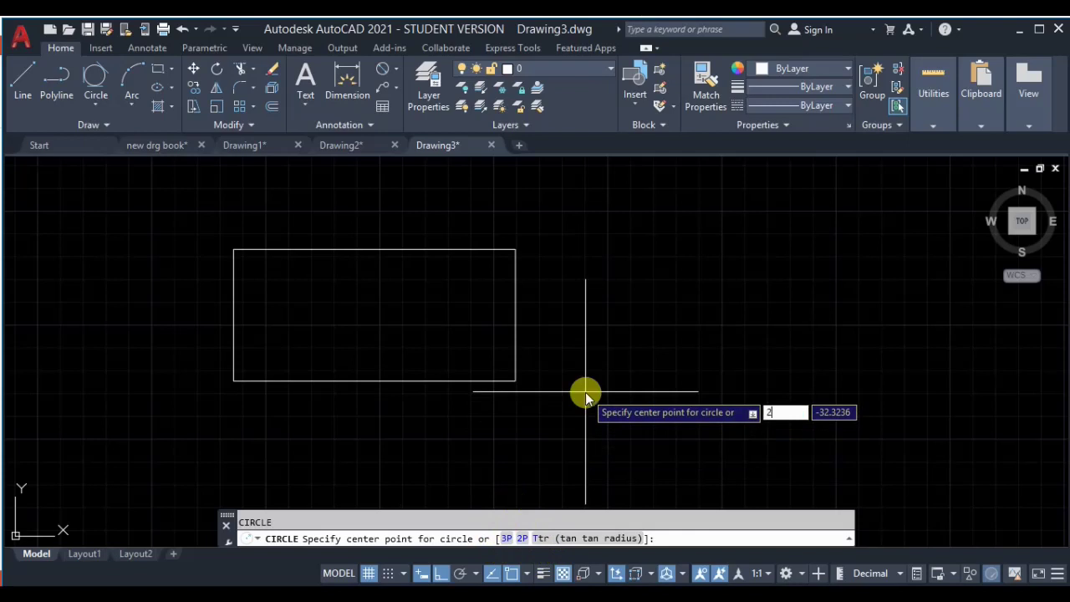
key("Return")
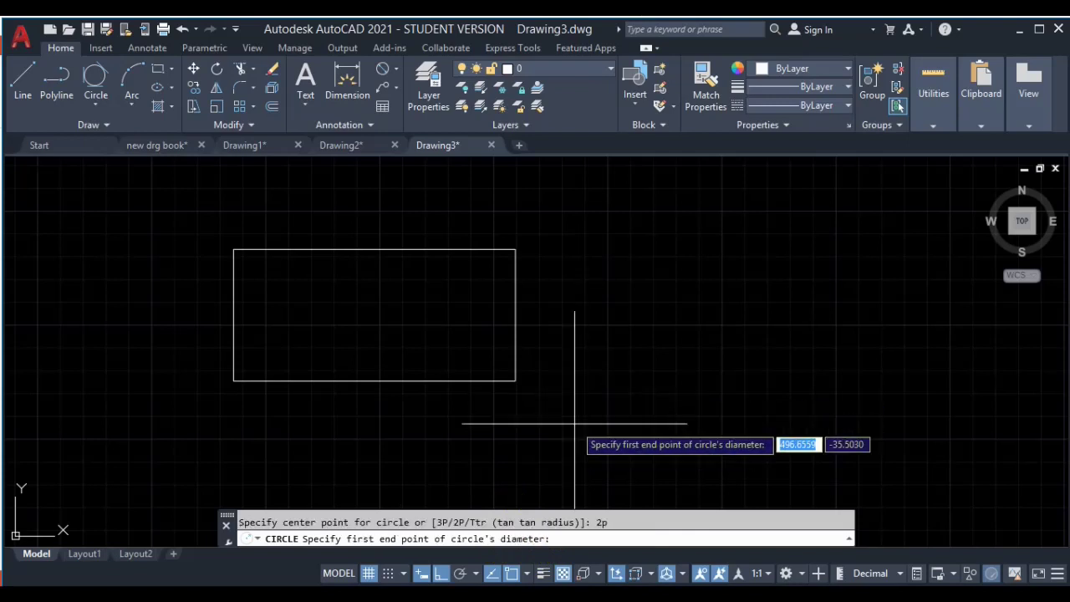
left_click(374, 380)
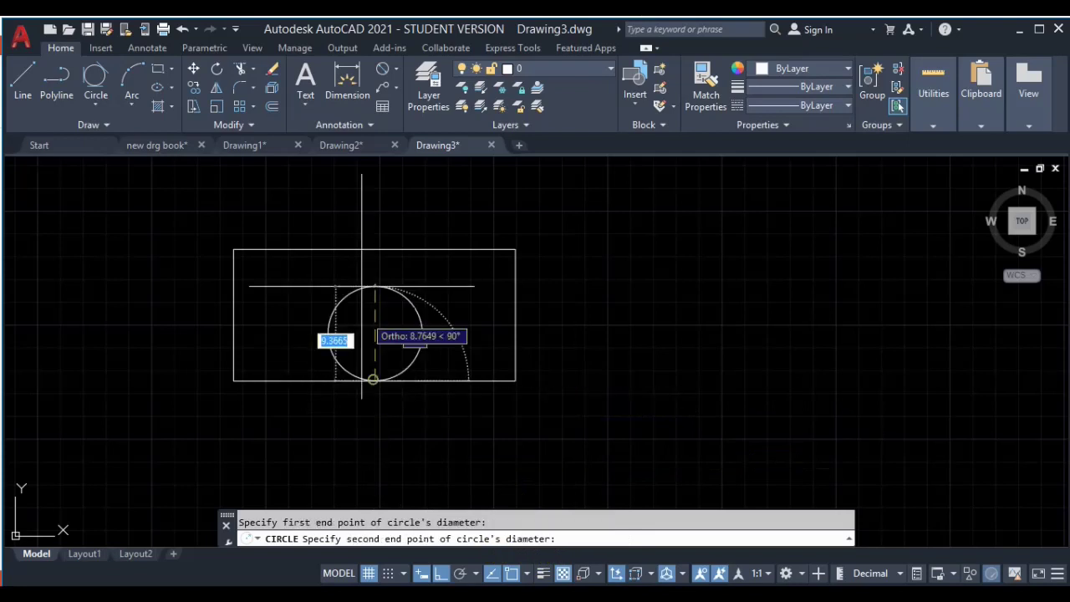
left_click(375, 249)
Step: Erase the two-point circle inside the rectangle
left_click(427, 271)
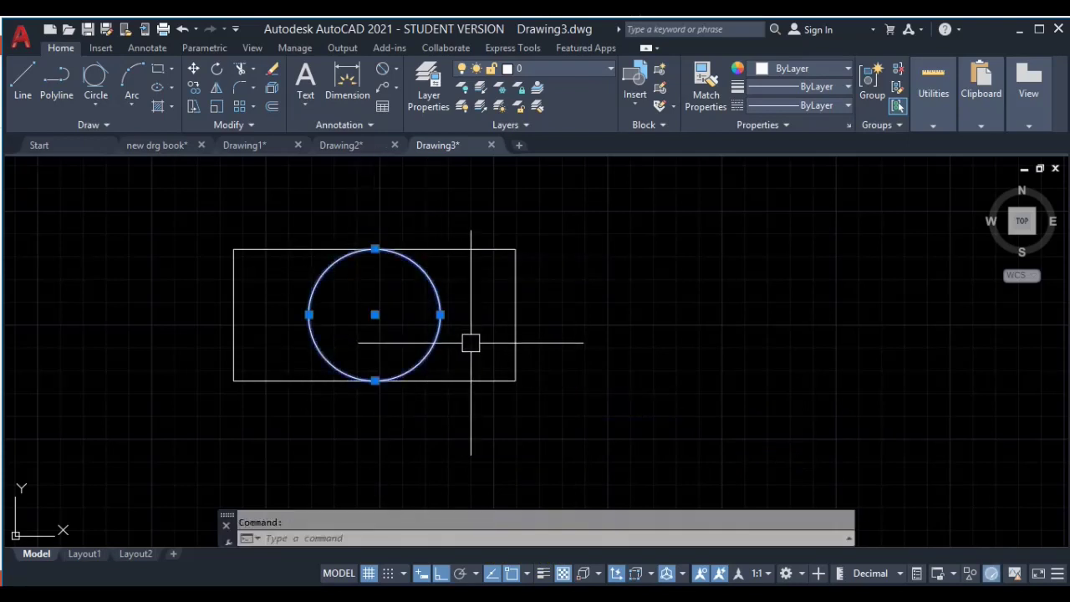
key("Delete")
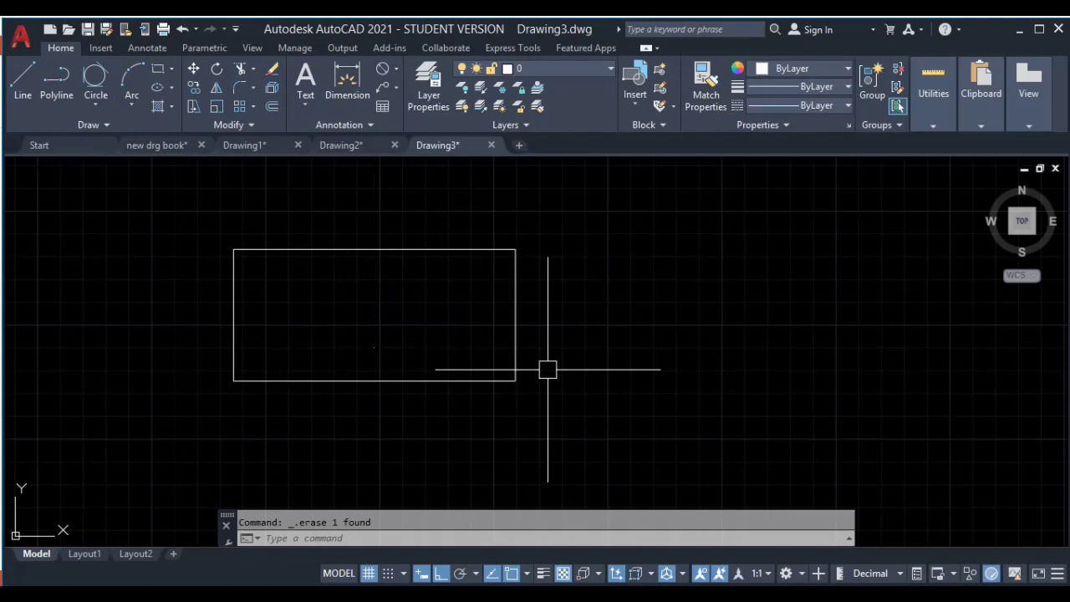
Step: Draw an open three-sided outline beside the rectangle with connected lines going up, across and back down
middle_click_drag(675, 348, 630, 370)
type("l")
key("Return")
left_click(646, 404)
left_click(646, 229)
left_click(842, 230)
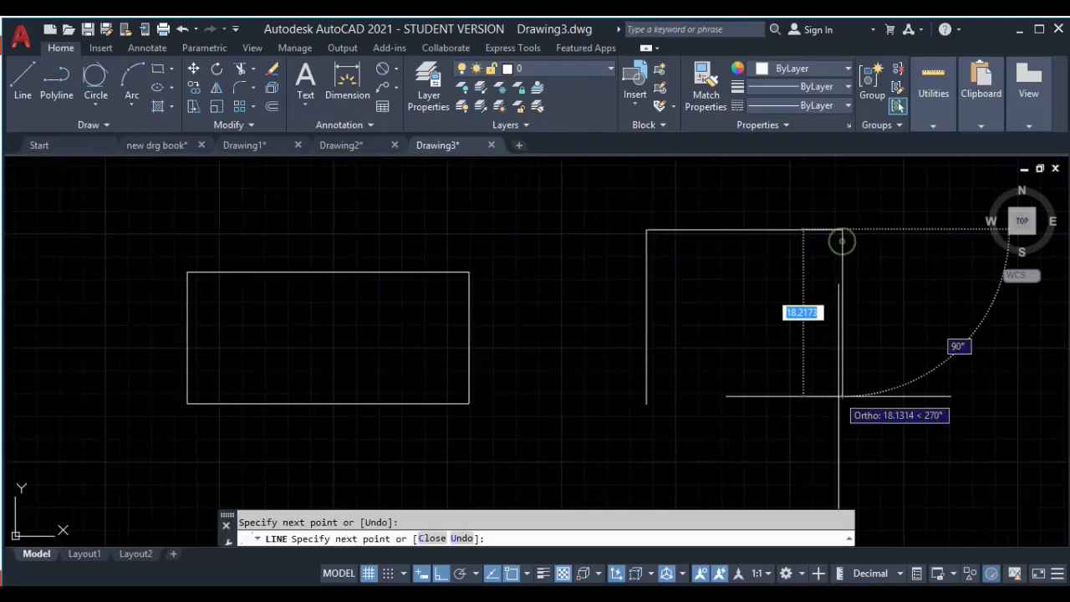
left_click(842, 420)
key("Escape")
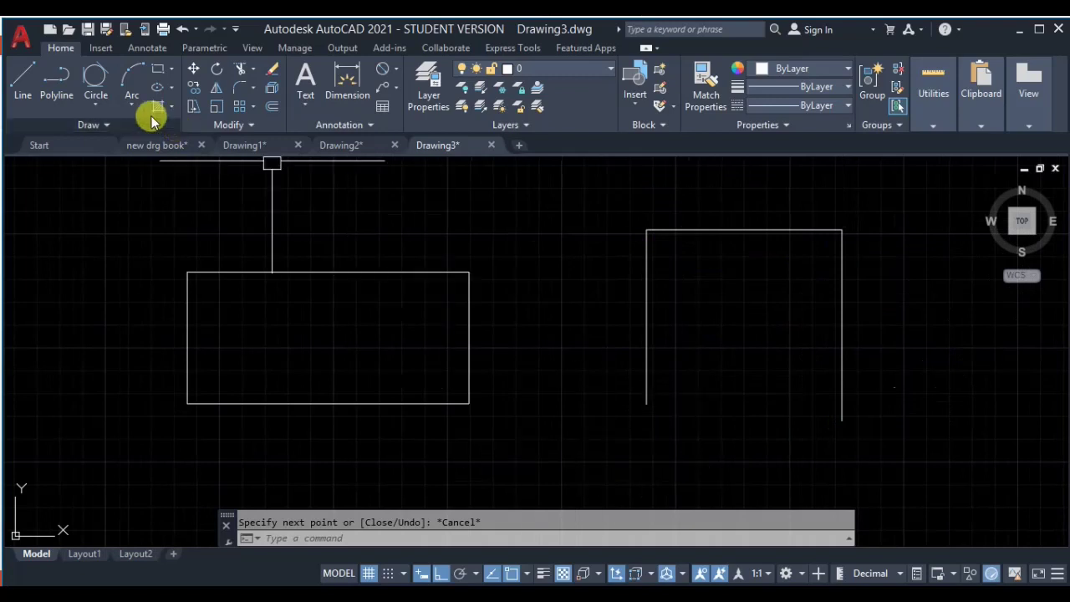
Step: Draw a 3P circle through points on the three sides of the open outline
left_click(95, 102)
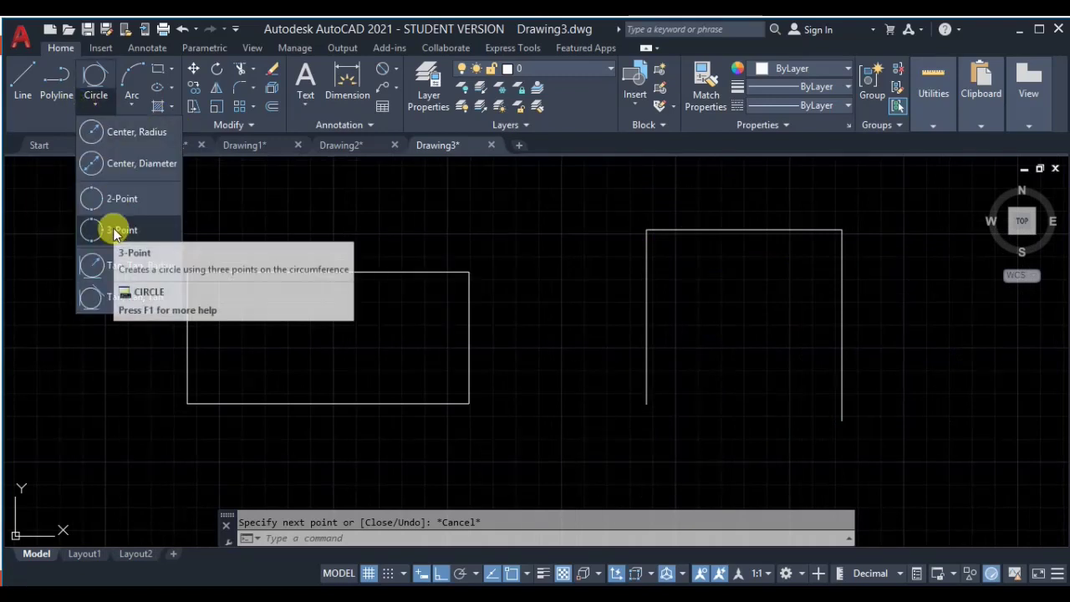
key("Escape")
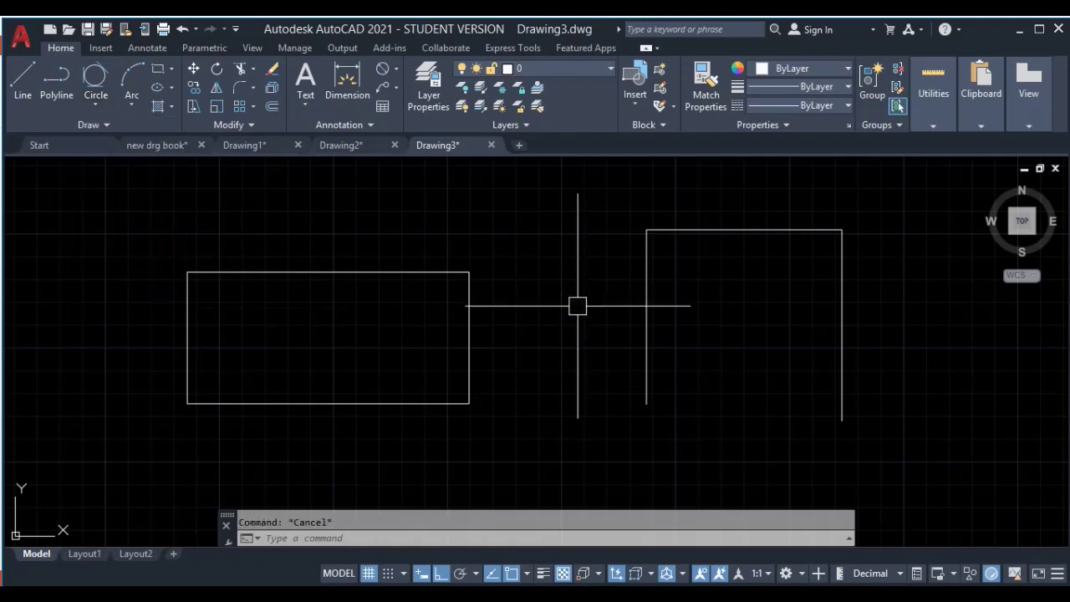
type("c")
key("Return")
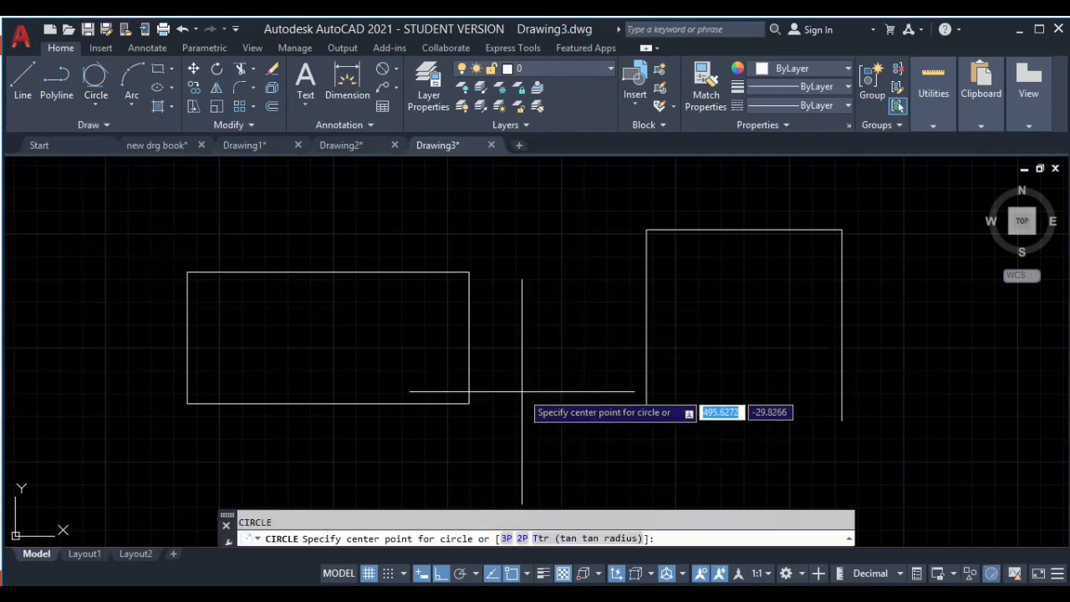
type("3p")
key("Return")
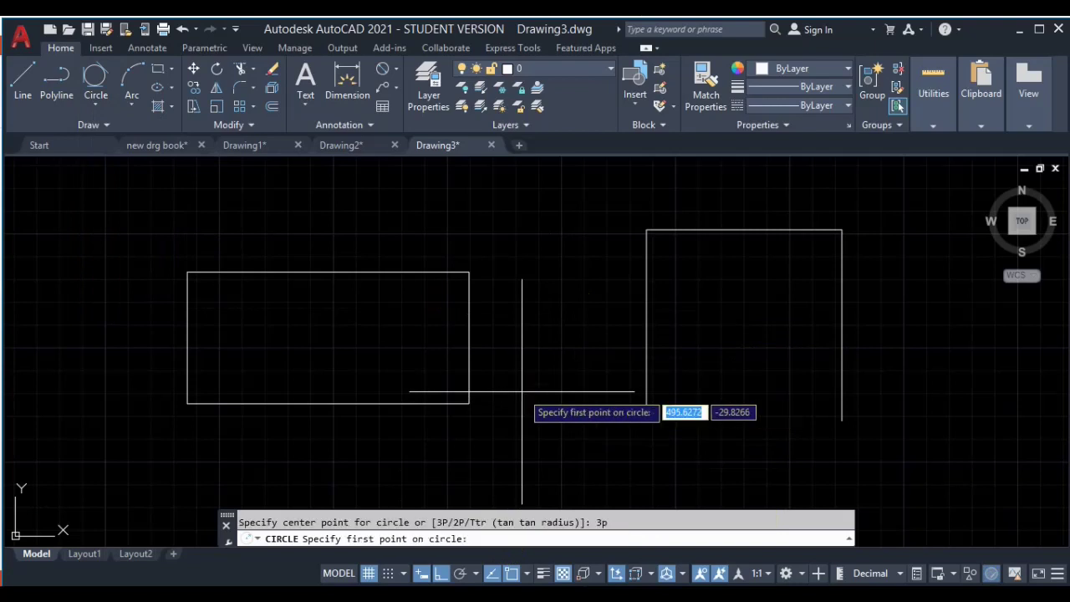
left_click(648, 314)
left_click(727, 229)
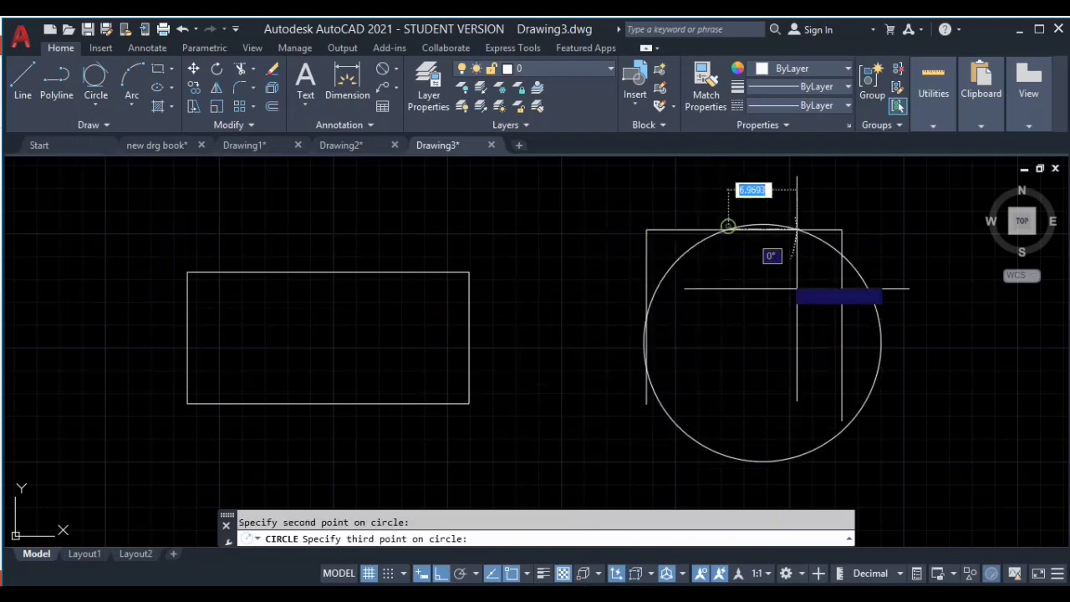
left_click(840, 311)
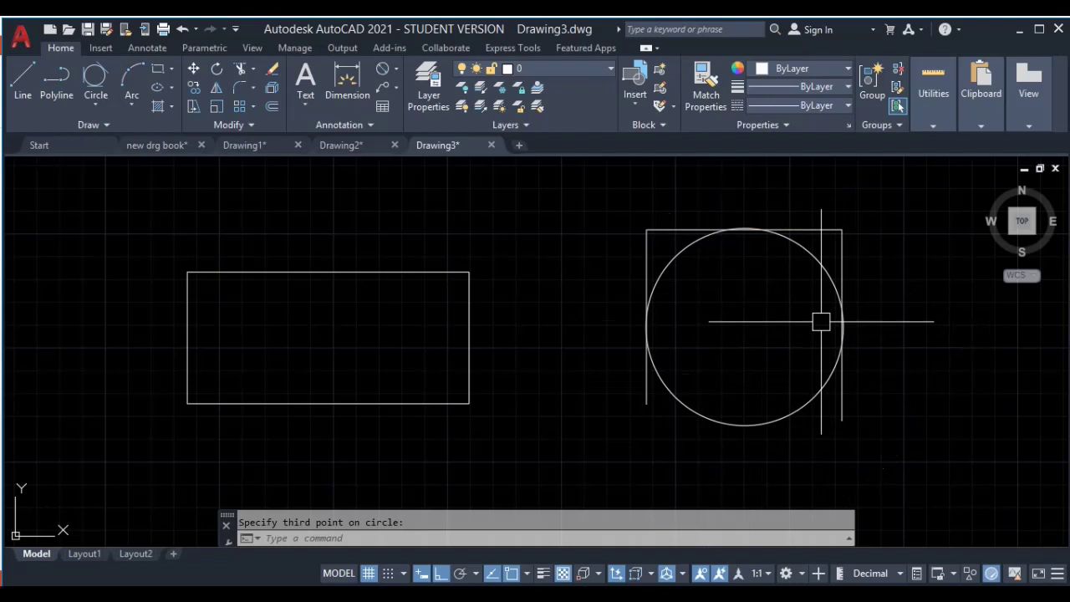
Step: Erase the three-point circle from the open outline
left_click(783, 432)
left_click(780, 418)
key("Delete")
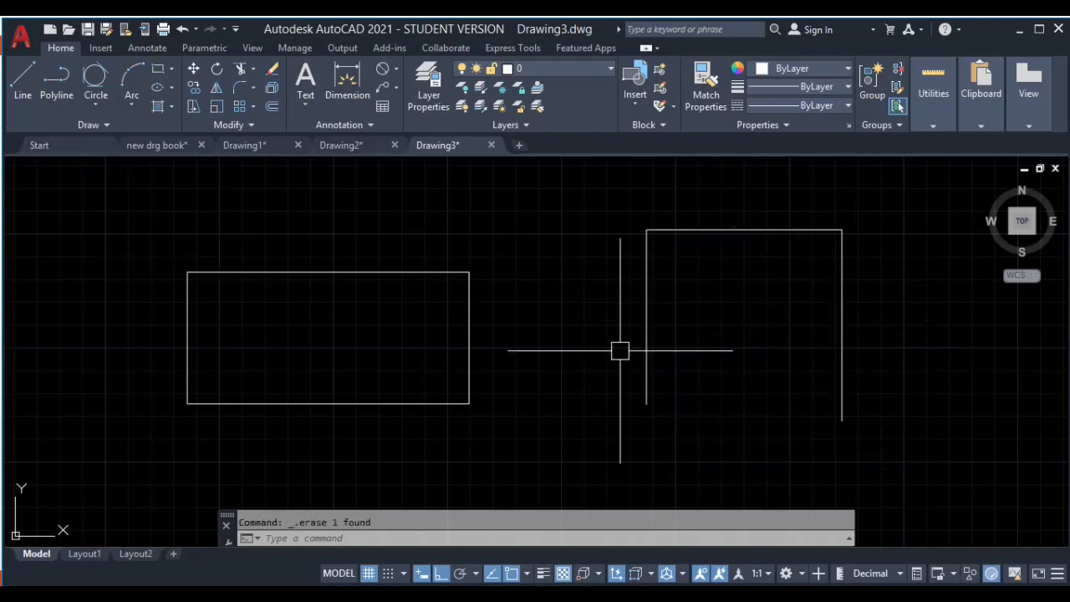
Step: Draw a Ttr circle of radius 2 tangent to the open outline's left vertical line and its horizontal line
type("c")
key("Return")
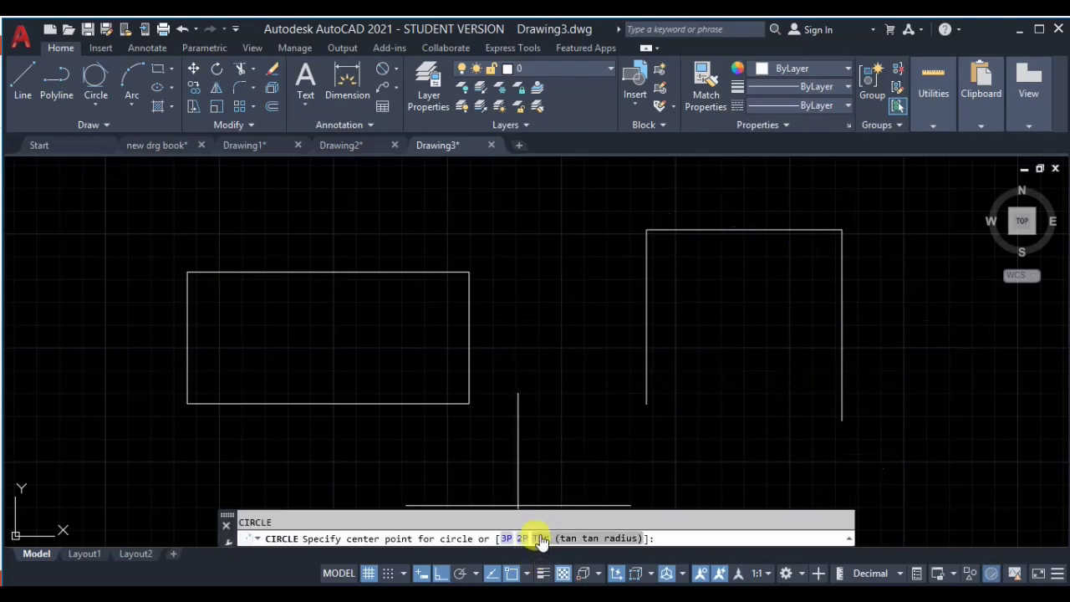
left_click(541, 538)
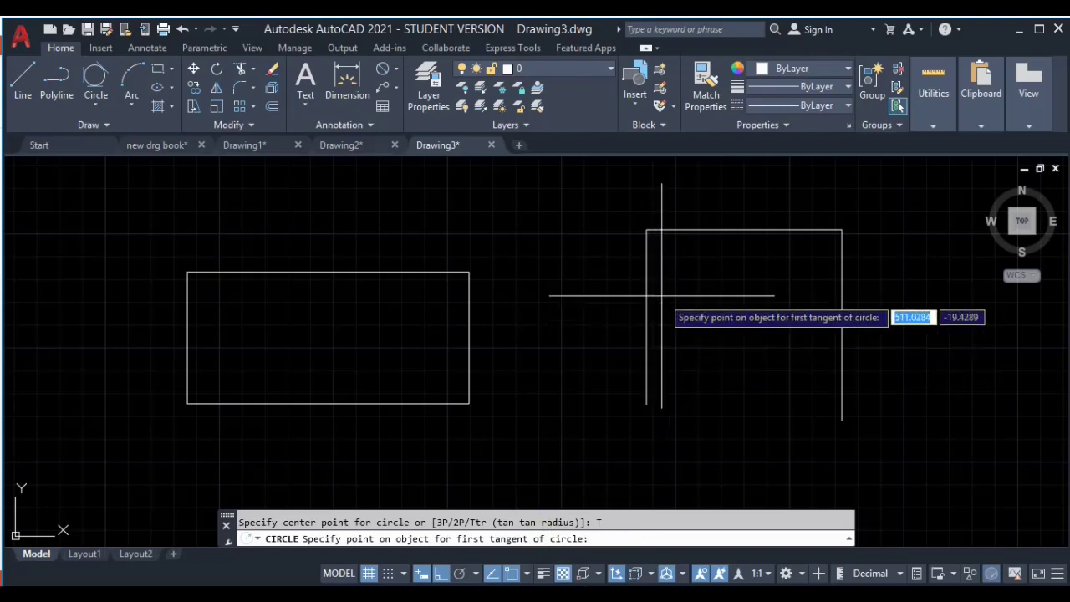
left_click(646, 291)
left_click(705, 231)
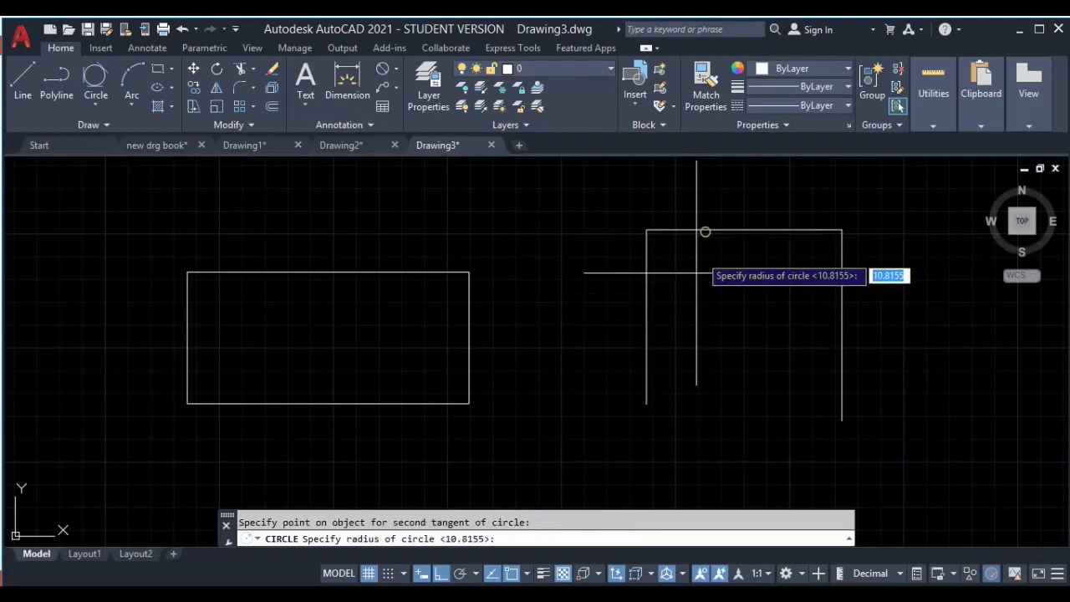
key("Return")
scroll(663, 246, "up", 5)
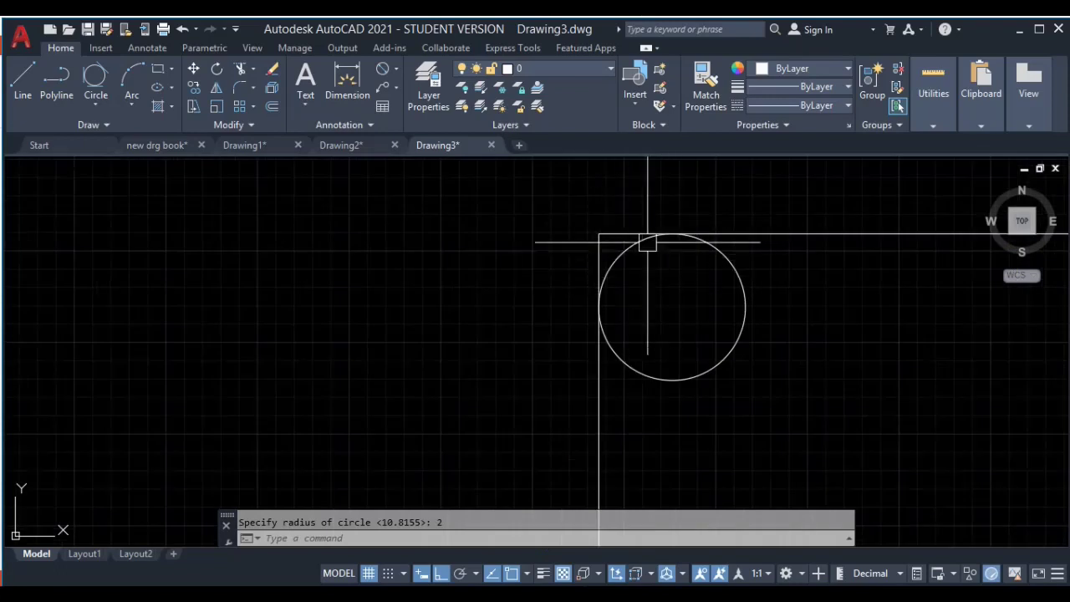
Step: Erase the rectangle, the open outline and its small tangent circle
scroll(633, 253, "down", 5)
left_click(777, 229)
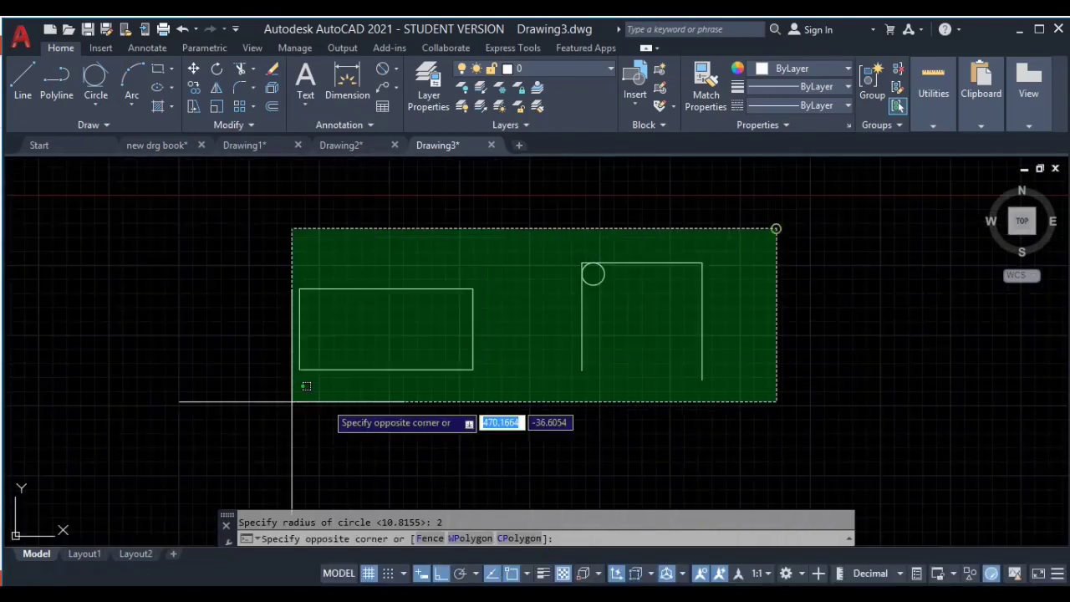
left_click(243, 394)
key("Delete")
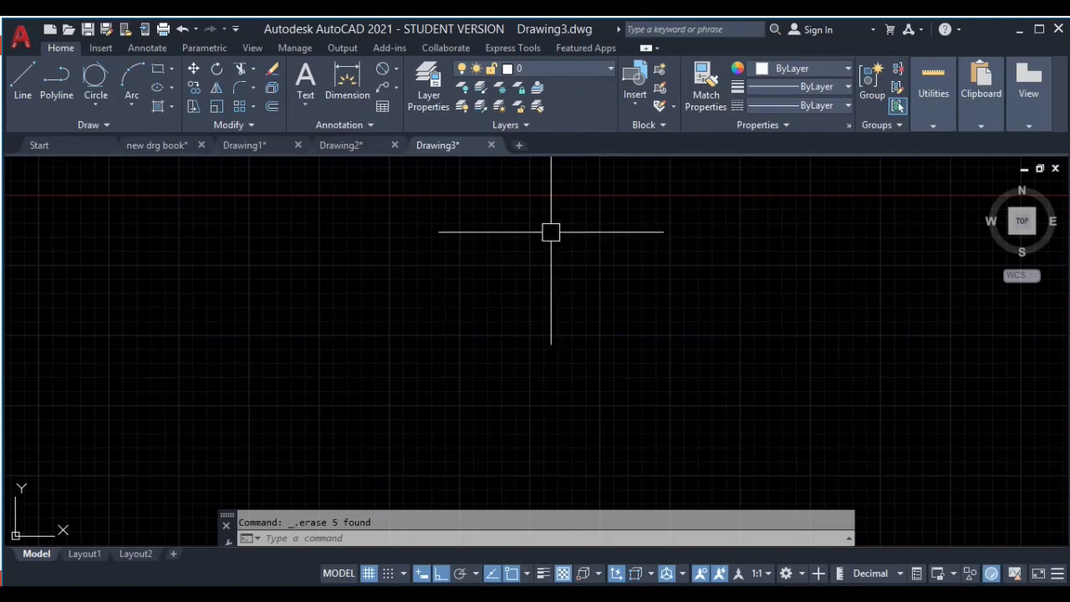
Step: Look through Drawing2, Drawing1 and new drg book for practice drawings that contain circles
left_click(348, 147)
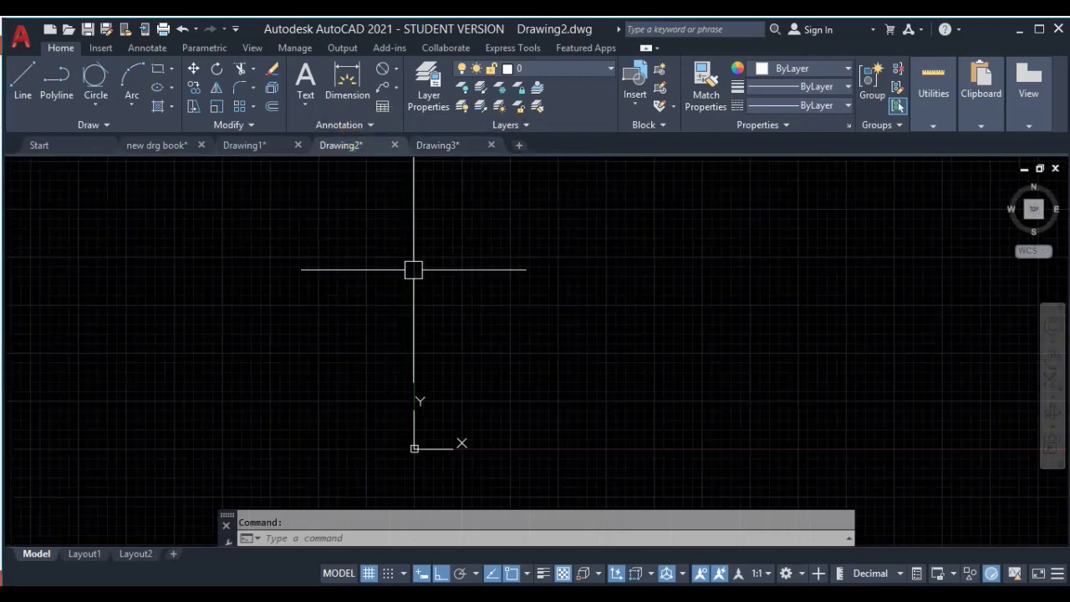
left_click(277, 145)
scroll(491, 280, "down", 3)
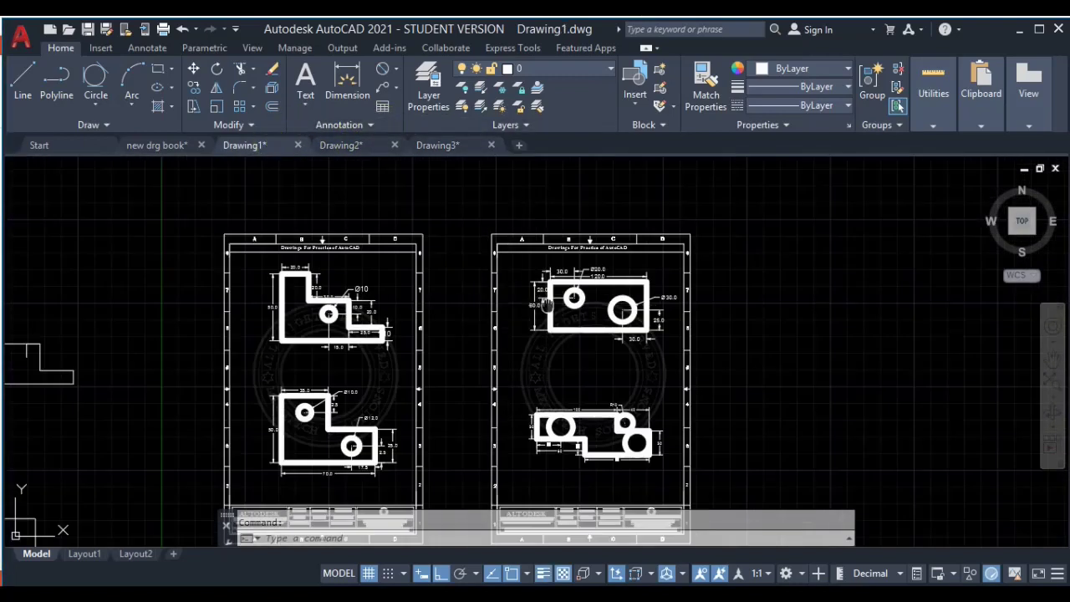
left_click(352, 147)
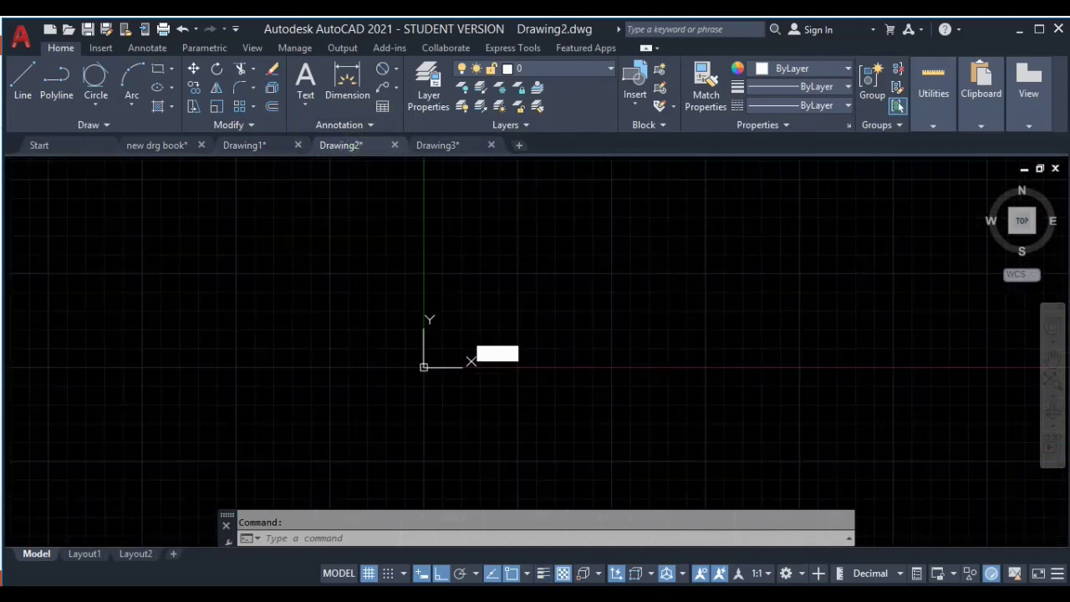
middle_click(465, 332)
middle_click(465, 332)
left_click(174, 146)
left_click(649, 277)
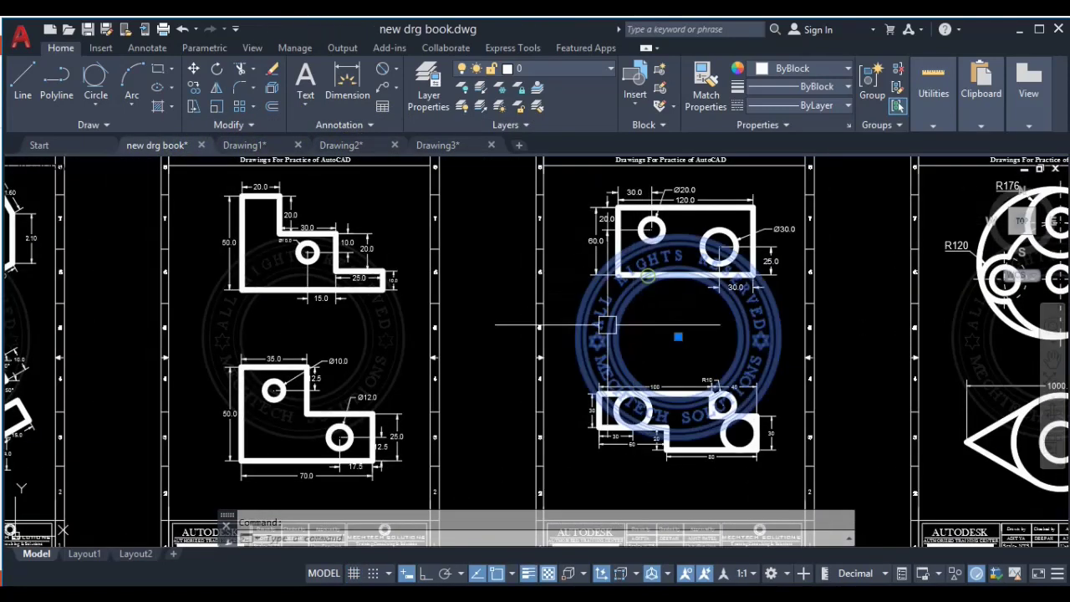
scroll(333, 179, "down", 2)
key("Escape")
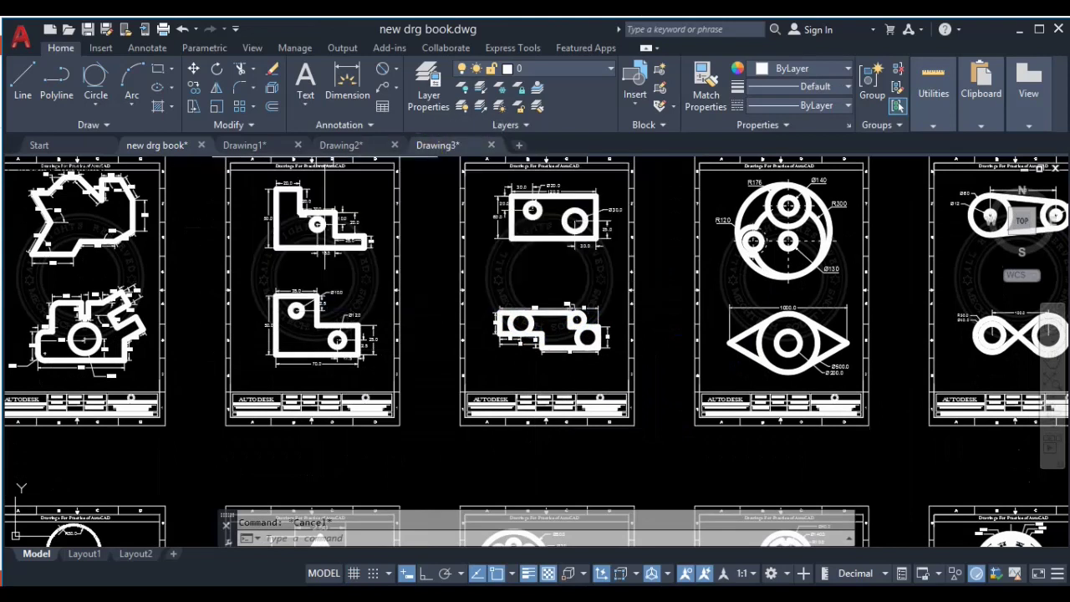
Step: Return to Drawing1 and examine the practice sheet's stepped parts with their holes and dimensions, down to the 70 by 50 part
key("ctrl+Tab")
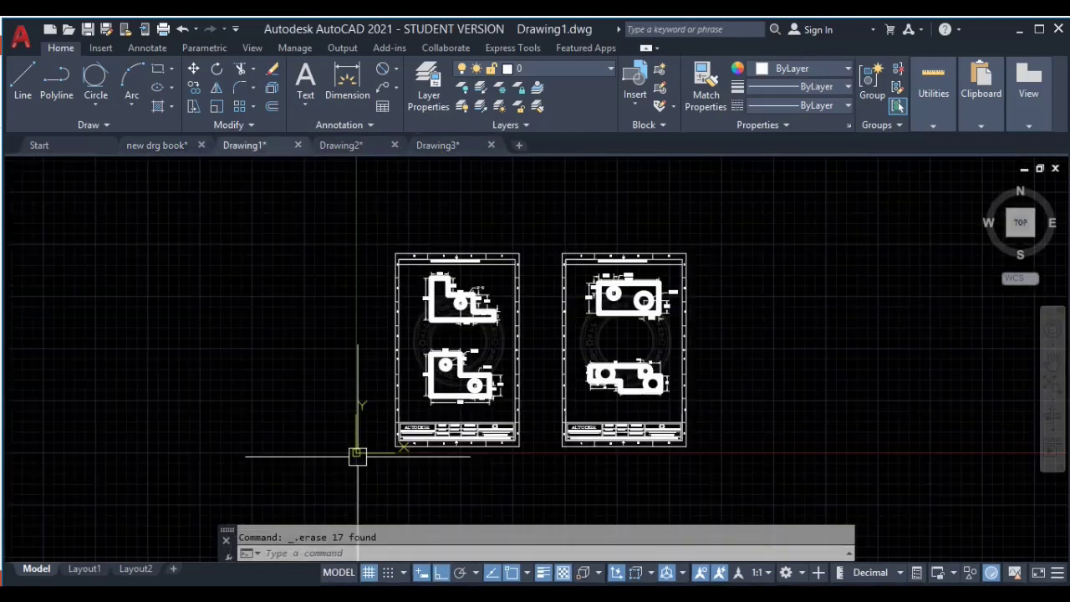
middle_click_drag(498, 424, 432, 367)
key("Escape")
scroll(387, 242, "up", 6)
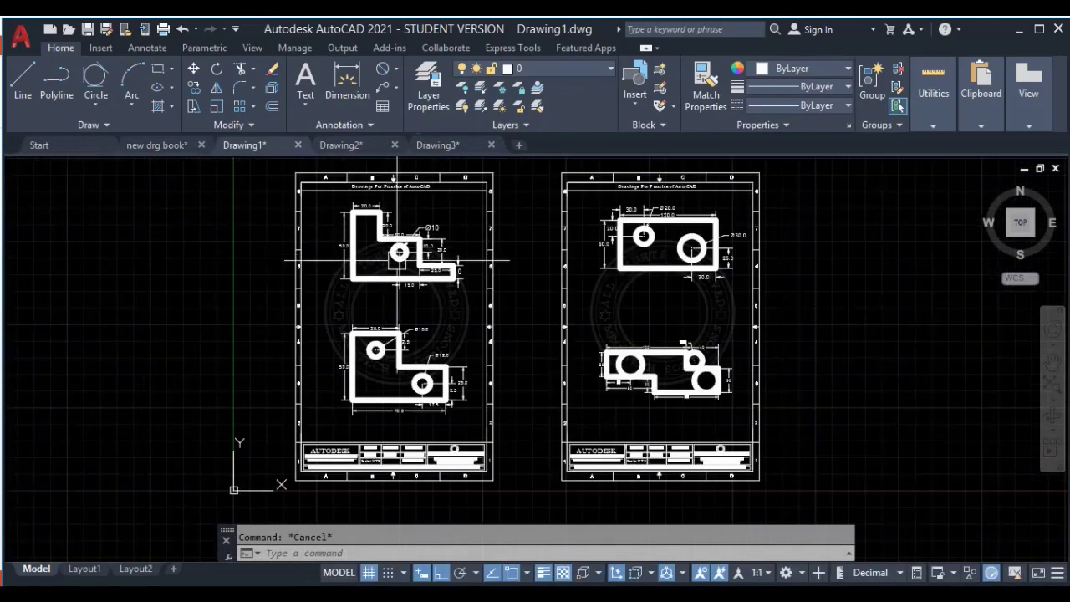
left_click(147, 146)
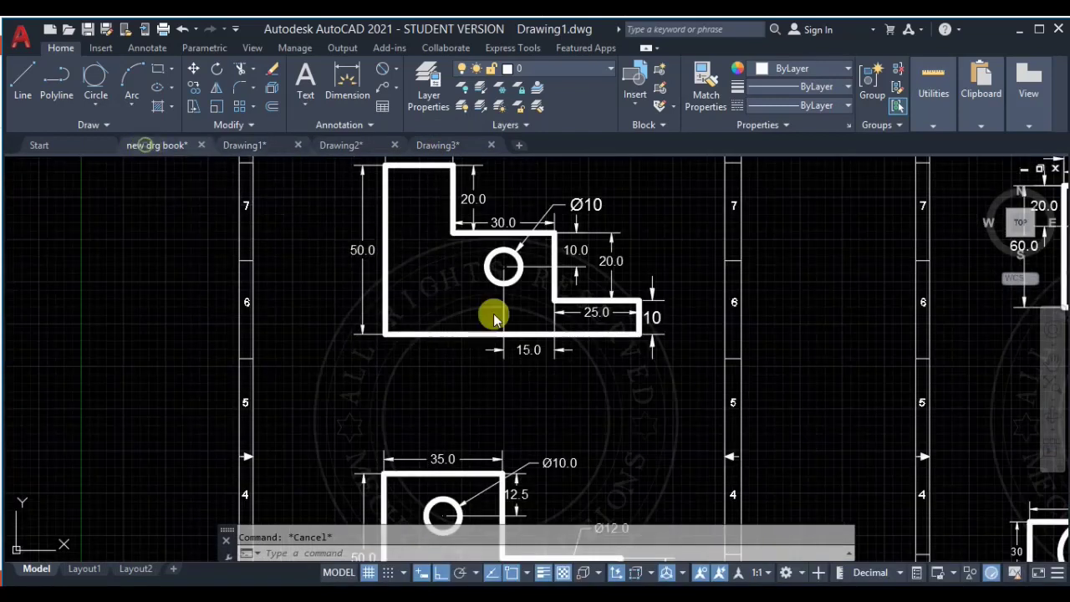
left_click(249, 146)
scroll(449, 368, "down", 3)
middle_click_drag(449, 368, 410, 365)
middle_click_drag(255, 315, 325, 322)
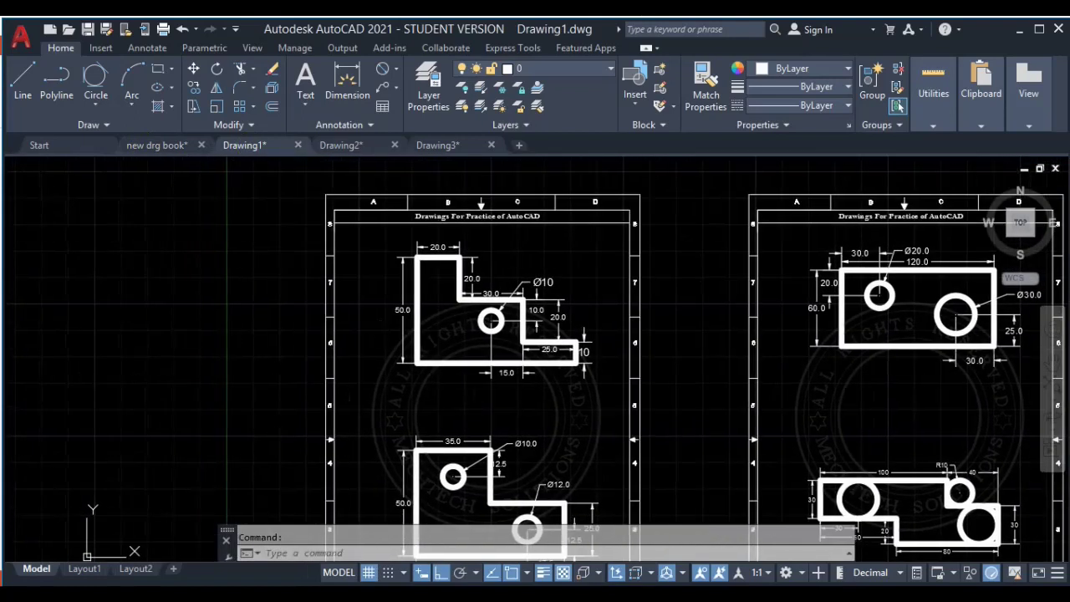
middle_click_drag(365, 372, 408, 251)
middle_click_drag(423, 384, 423, 321)
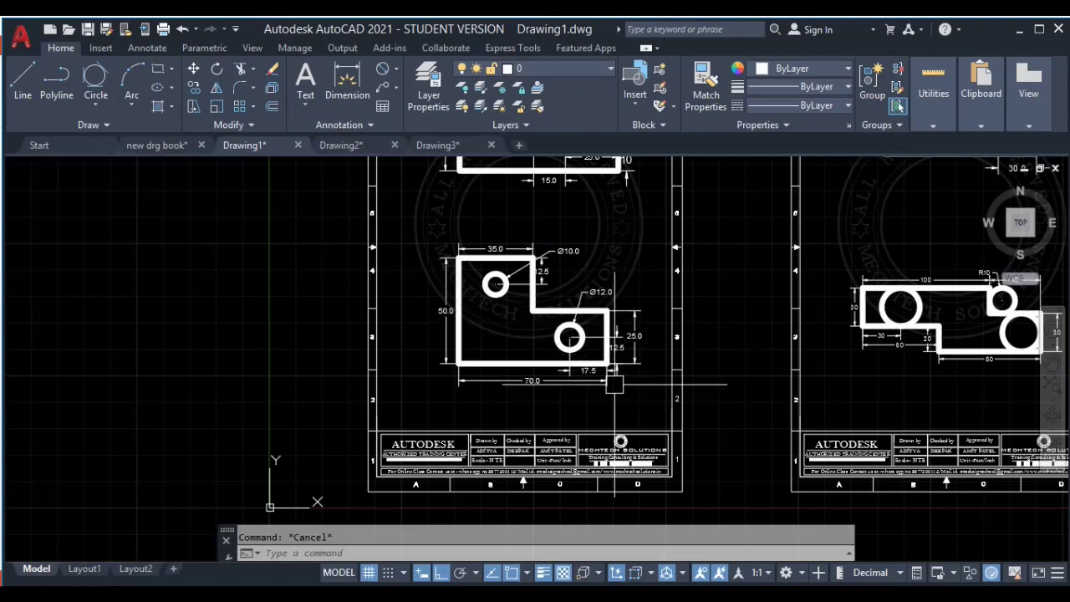
Step: Begin a stepped outline with Line beside the practice sheet, keeping Ortho on: 50 upward, followed by 35 to the right
middle_click_drag(499, 428, 523, 433)
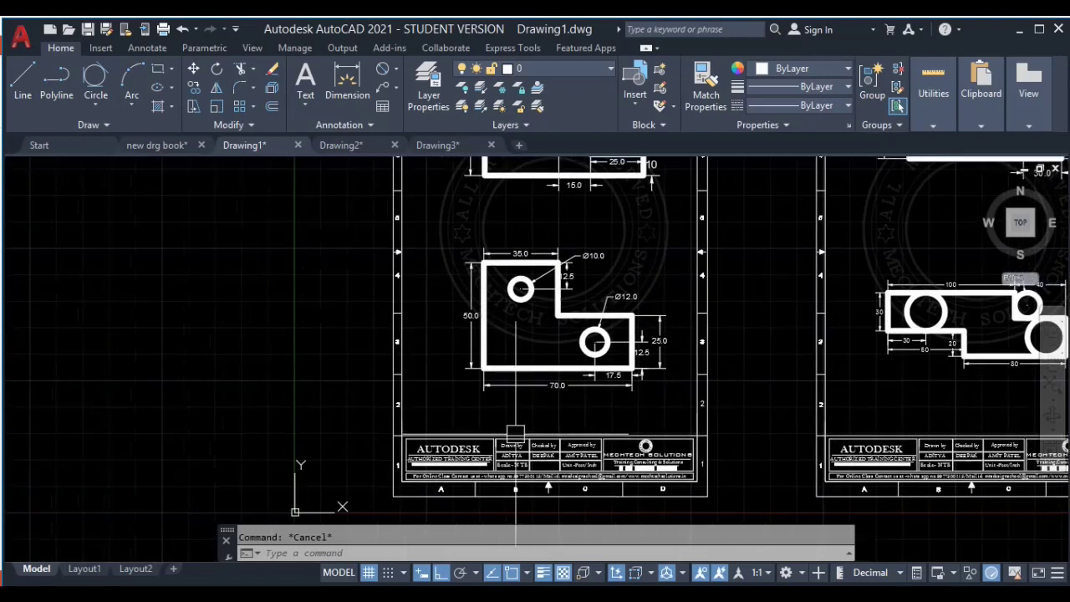
mouse_move(234, 387)
middle_mouse_down()
mouse_move(326, 393)
mouse_move(301, 398)
middle_mouse_up()
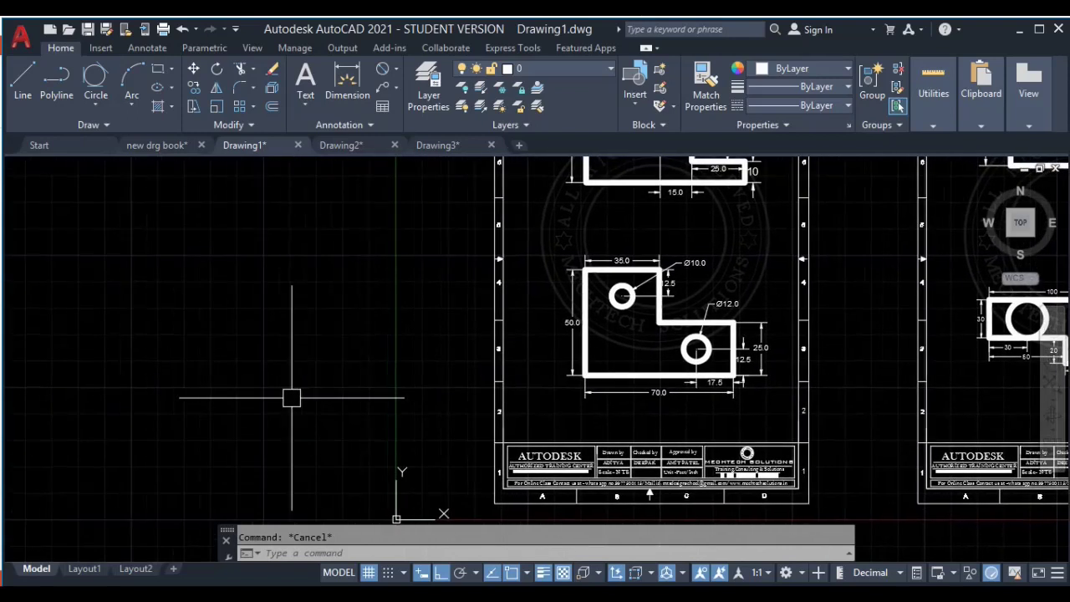
type("l")
key("Return")
middle_click_drag(192, 401, 251, 406)
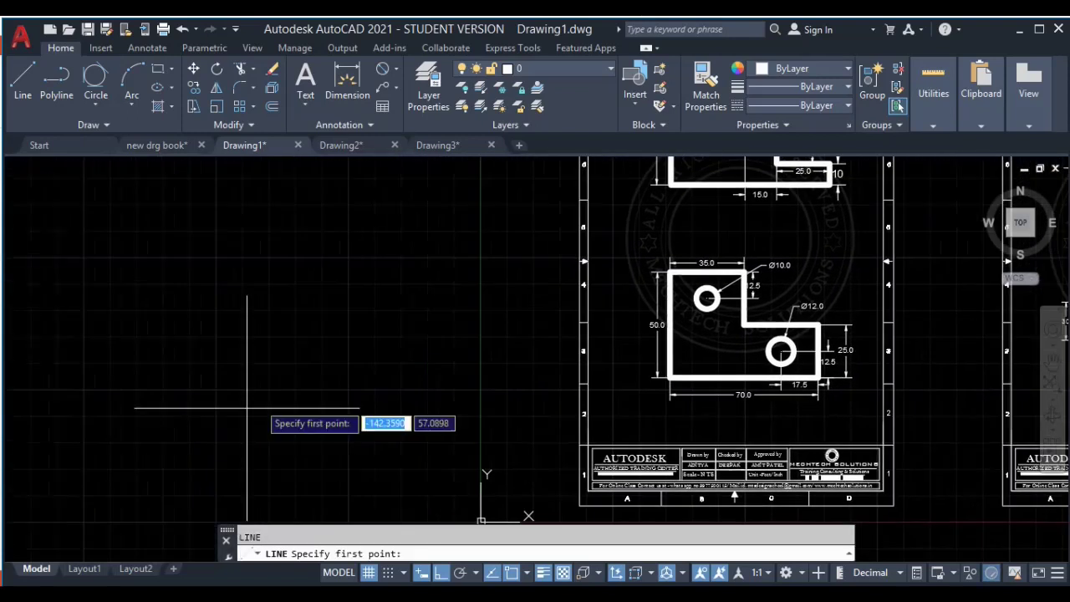
left_click(182, 432)
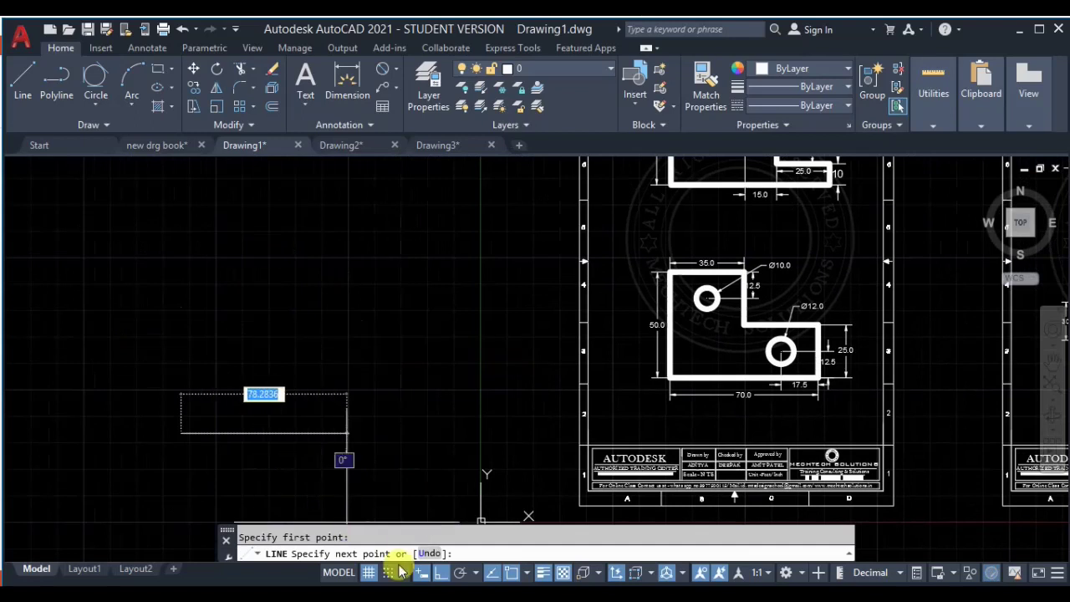
left_click(438, 573)
left_click(438, 574)
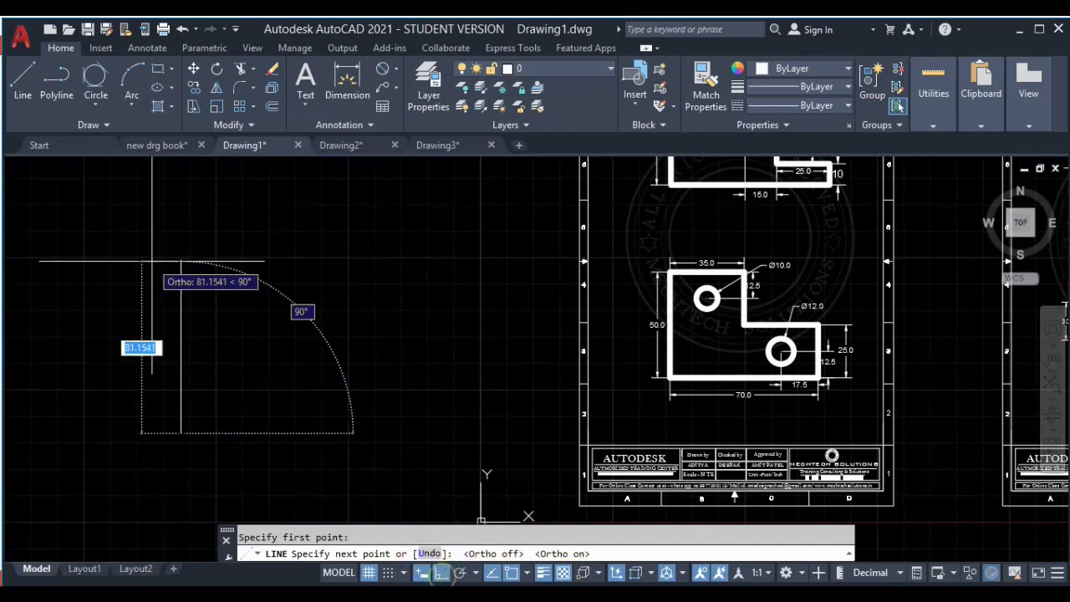
type("50")
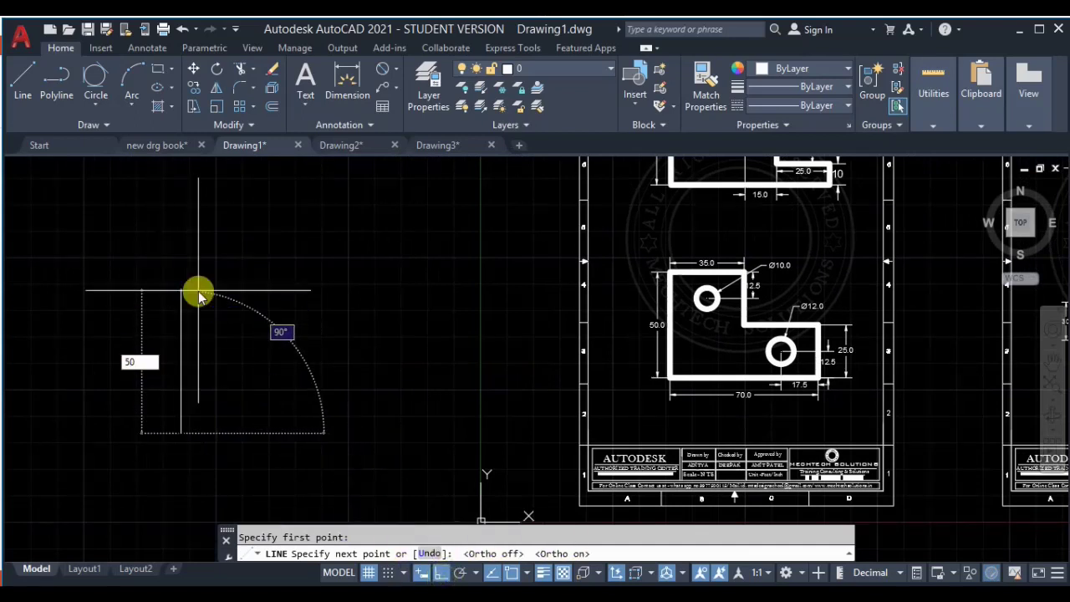
key("Return")
type("35")
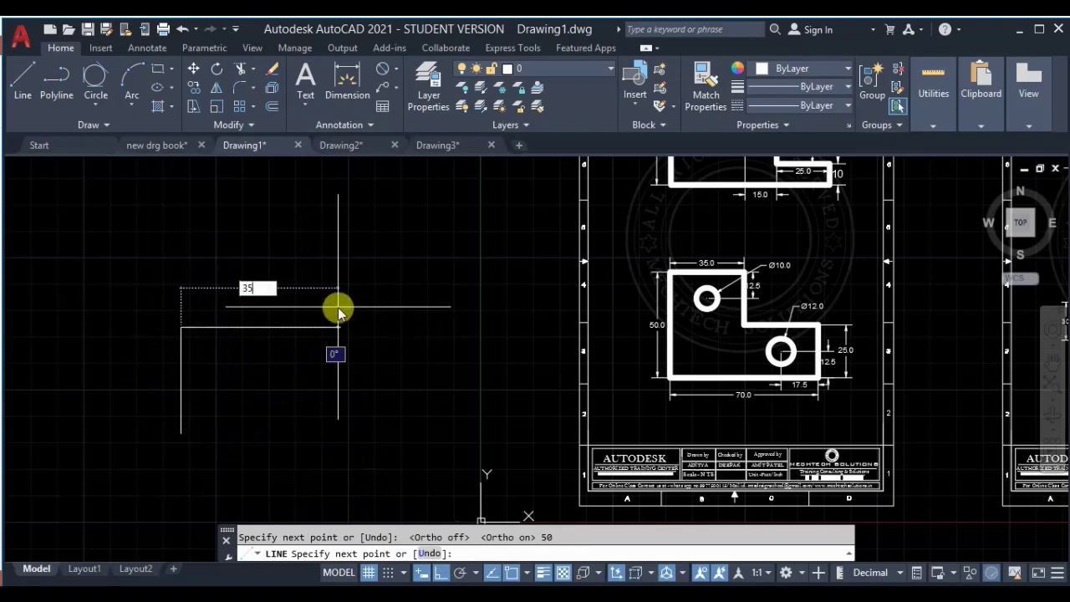
key("Return")
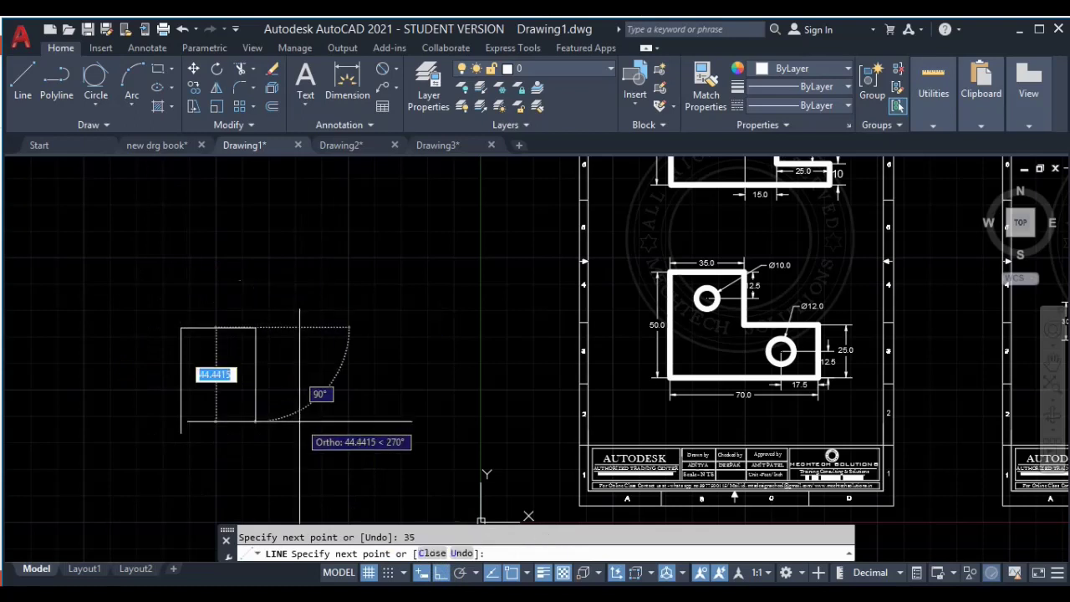
Step: Continue the outline 25 down, 35 right and 25 down, and close it back to its start point
type("25")
key("Return")
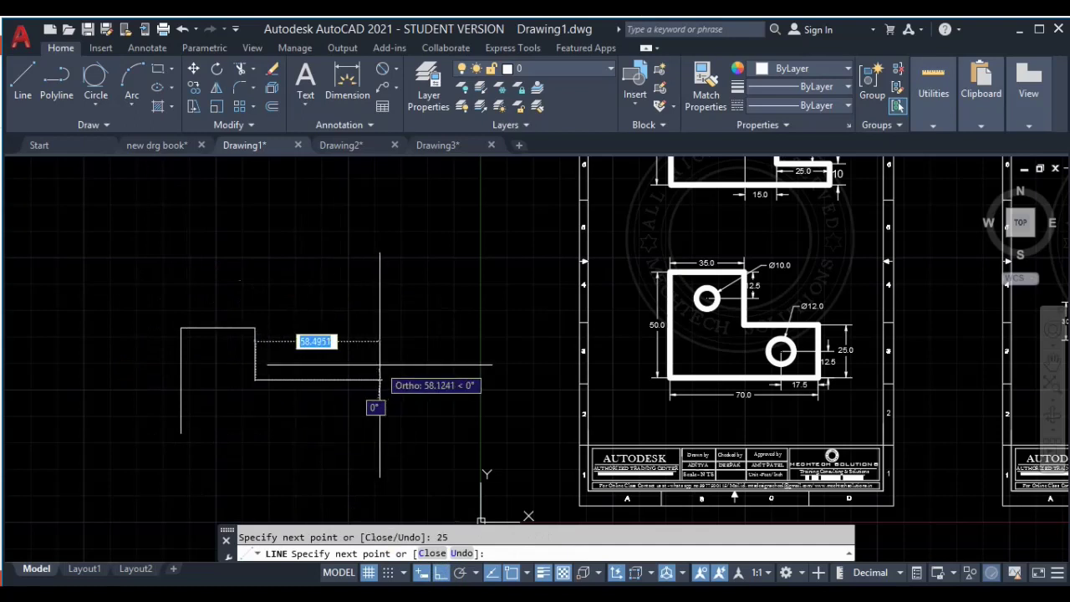
type("35")
key("Return")
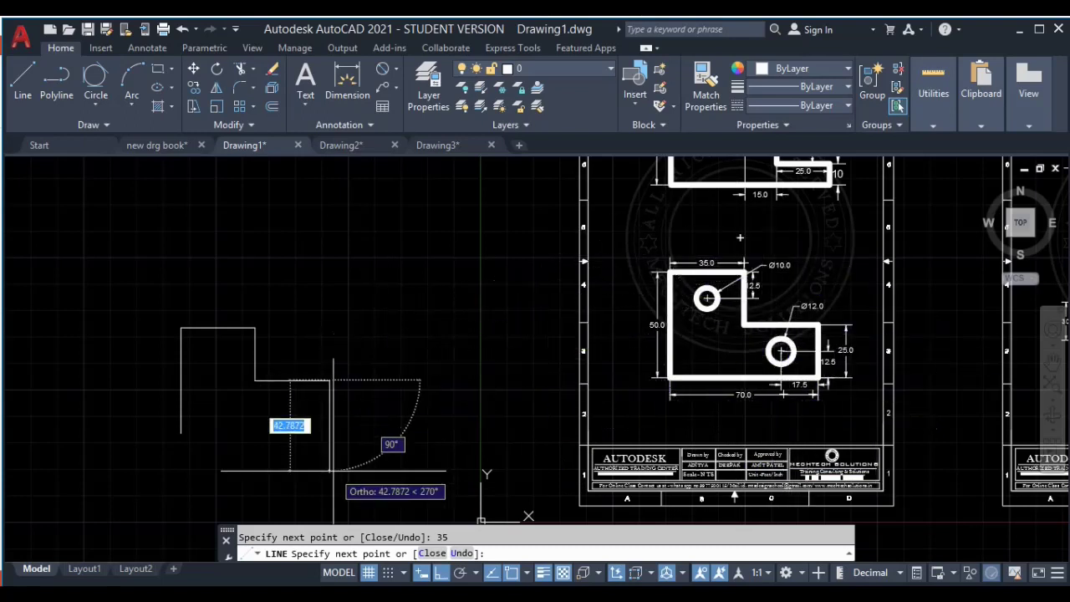
key("Return")
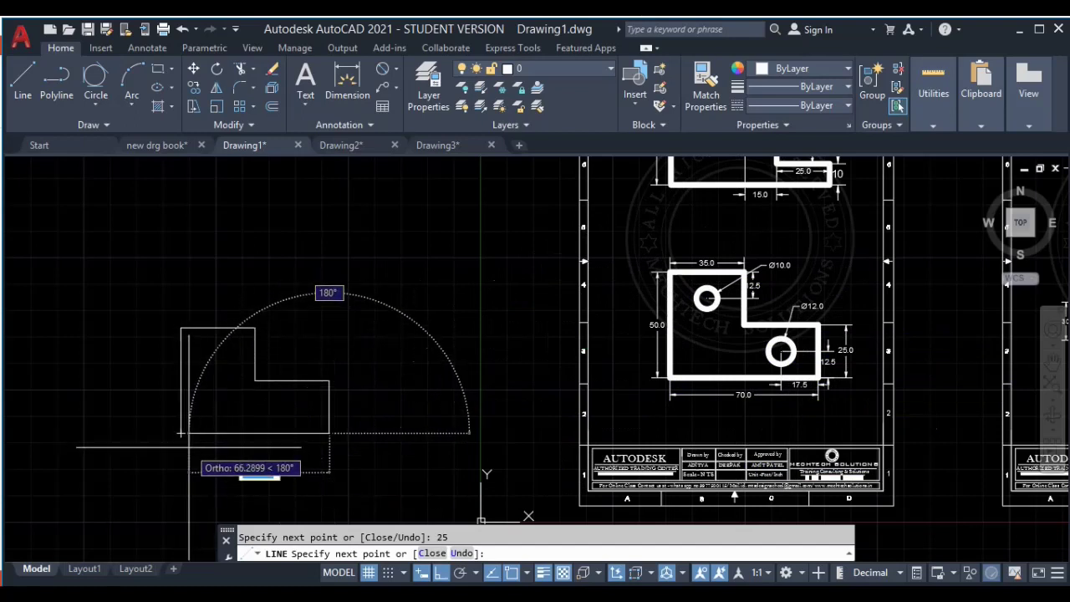
type("c")
key("Return")
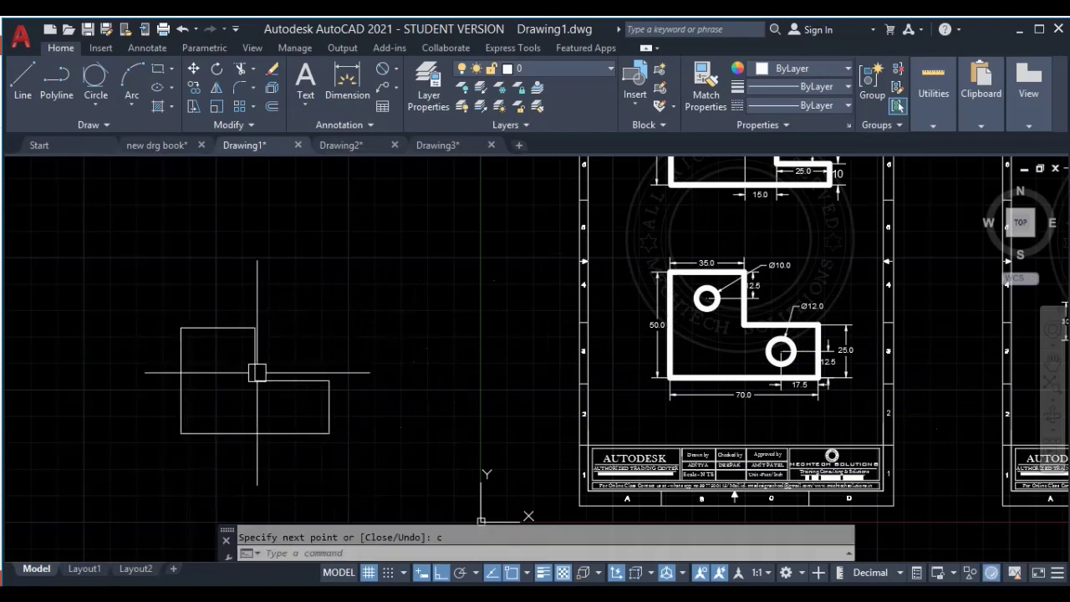
Step: Examine the hole diameters and their locating dimensions on the 70 by 50 reference part
scroll(257, 373, "up", 2)
mouse_move(764, 406)
middle_mouse_down()
mouse_move(407, 357)
mouse_move(405, 376)
middle_mouse_up()
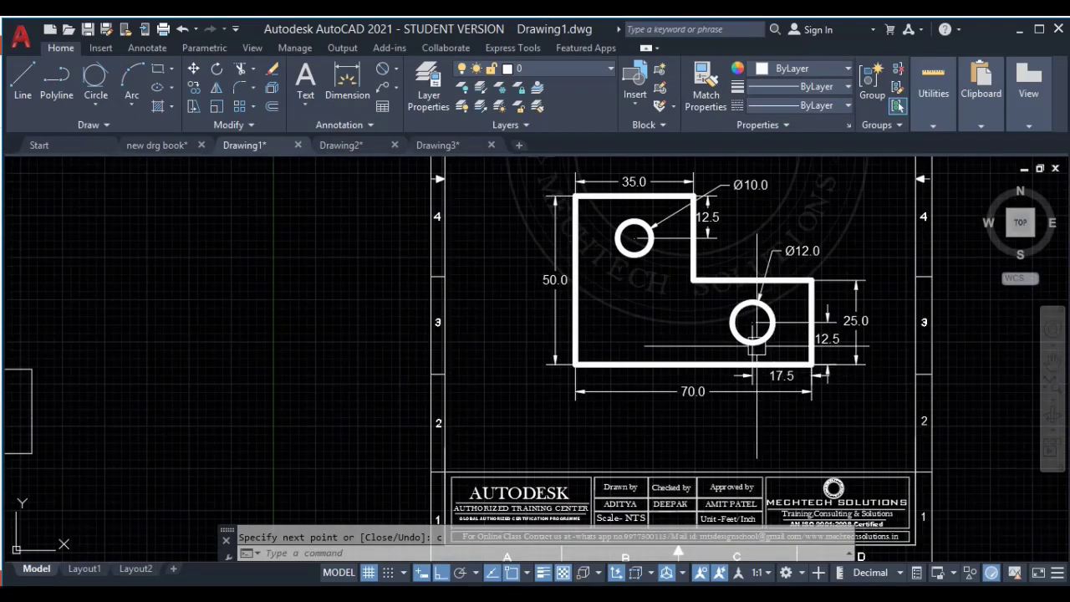
middle_click_drag(757, 328, 745, 379)
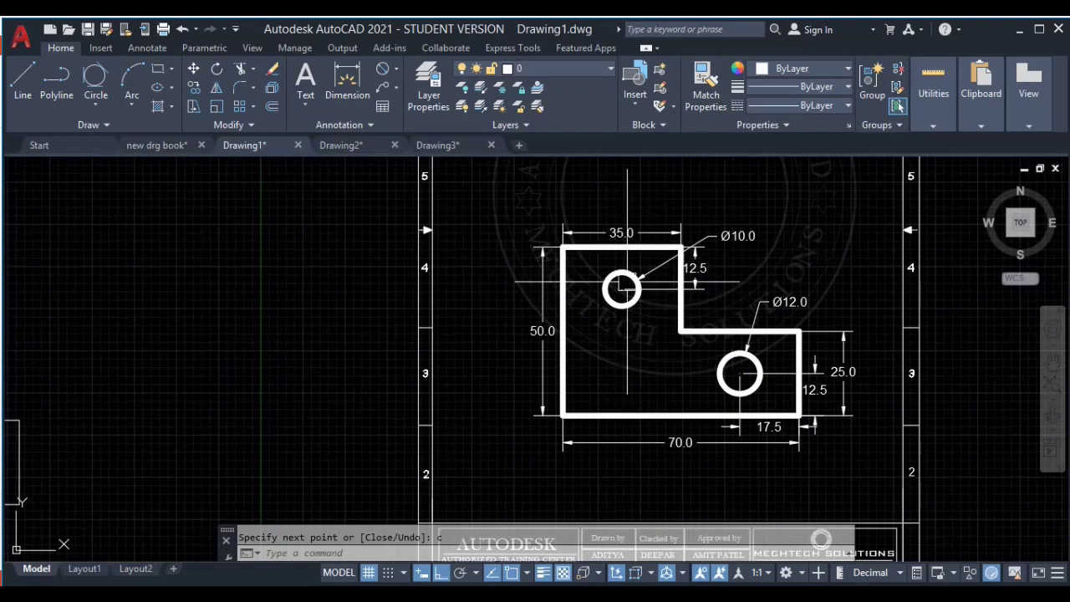
scroll(621, 289, "up", 4)
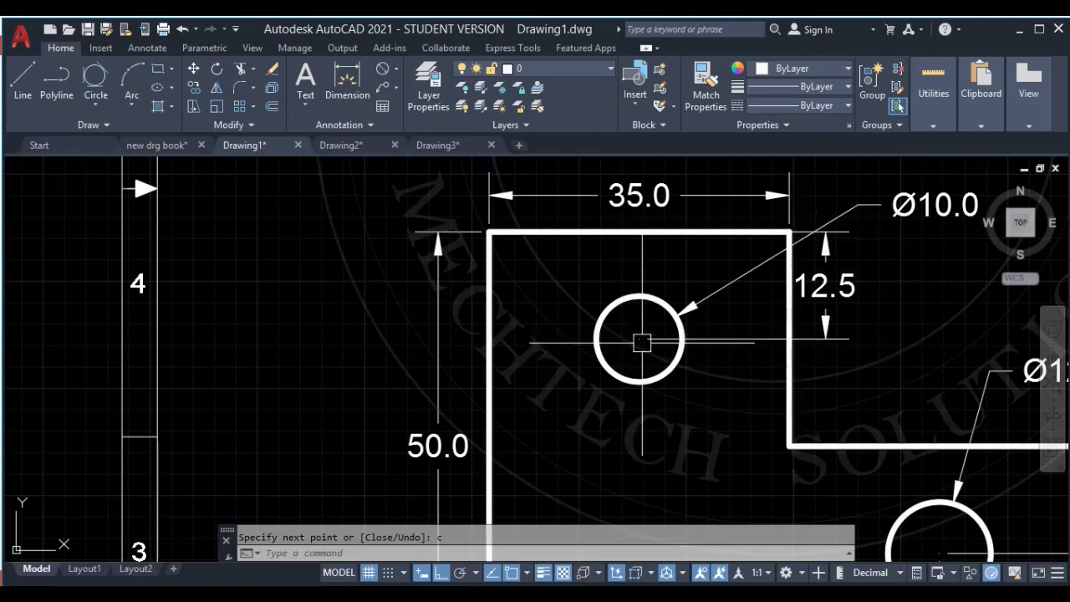
scroll(650, 351, "down", 6)
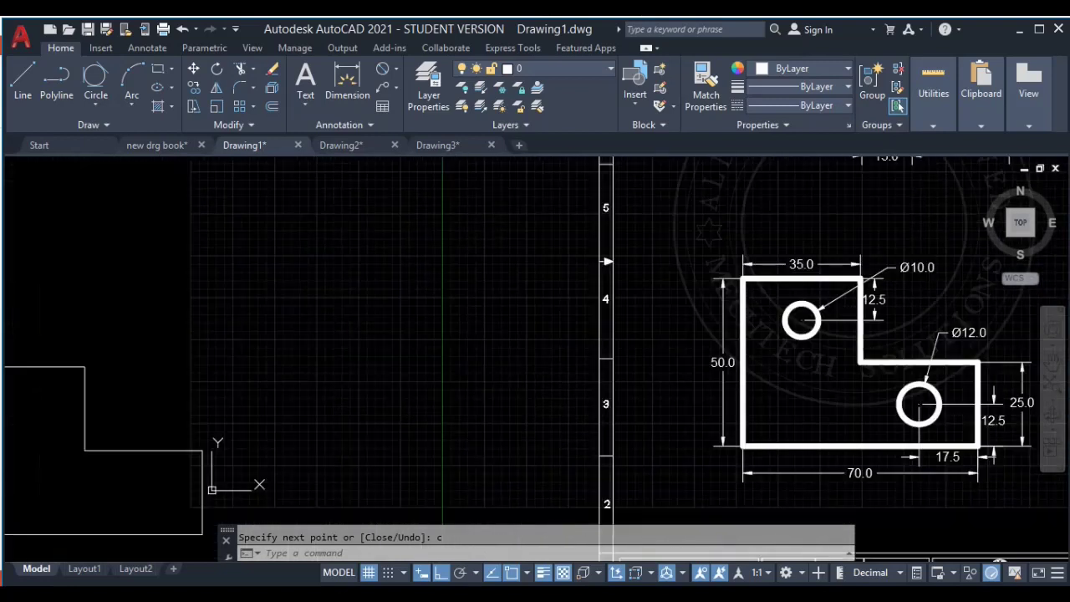
scroll(482, 333, "up", 4)
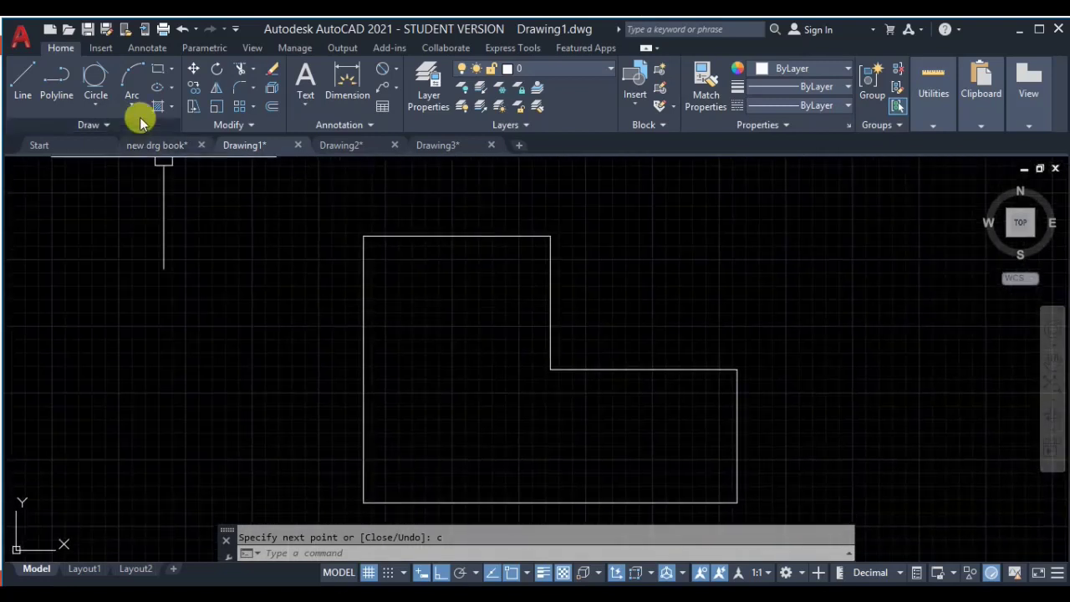
left_click(98, 104)
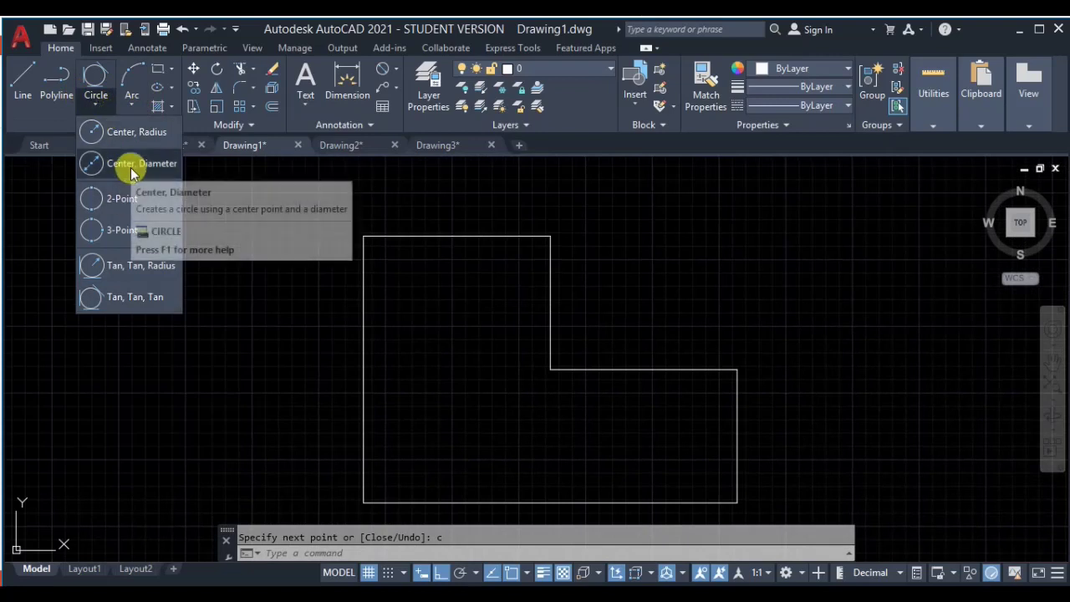
left_click(129, 165)
left_click(101, 105)
key("Escape")
key("Return")
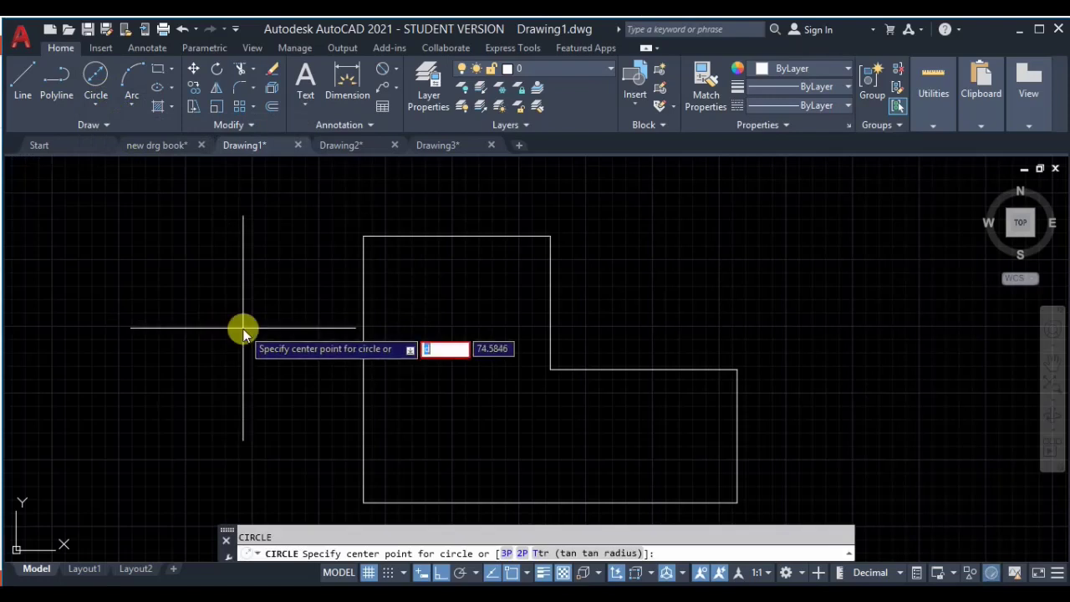
left_click(96, 80)
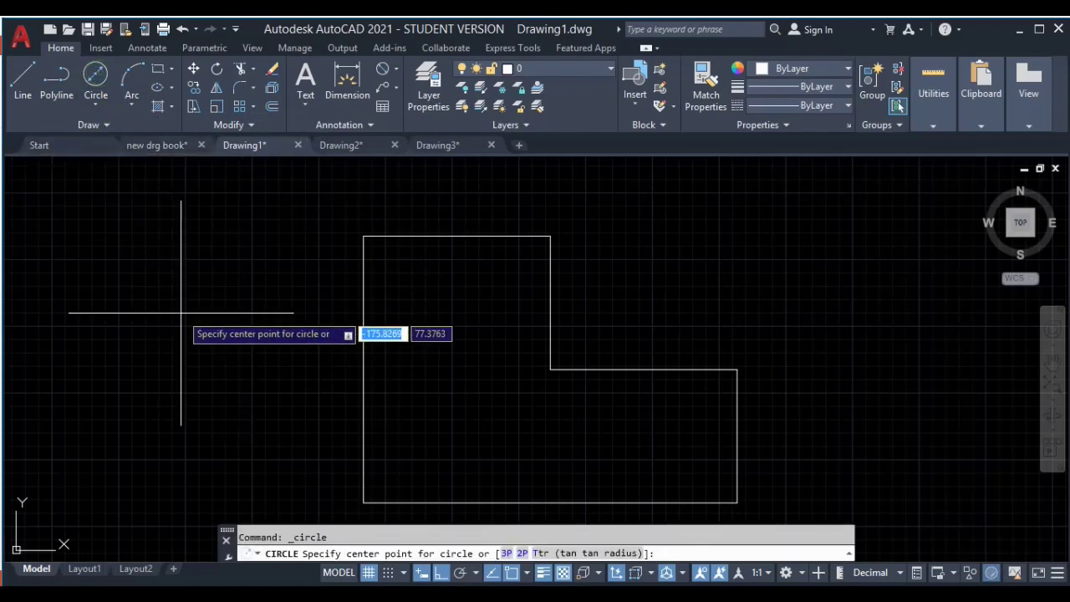
left_click(184, 303)
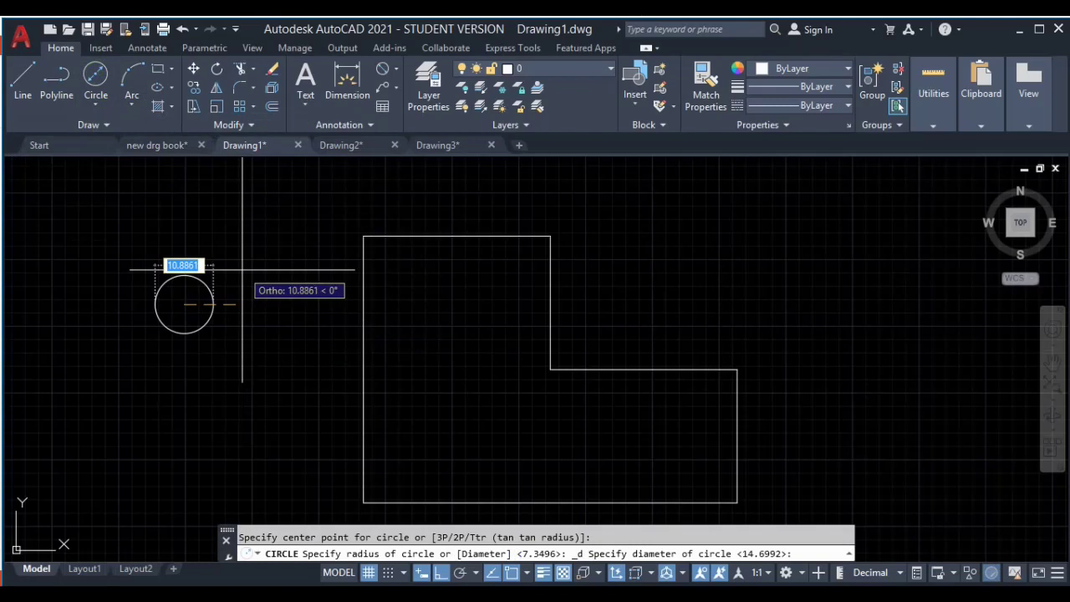
type("d")
key("Escape")
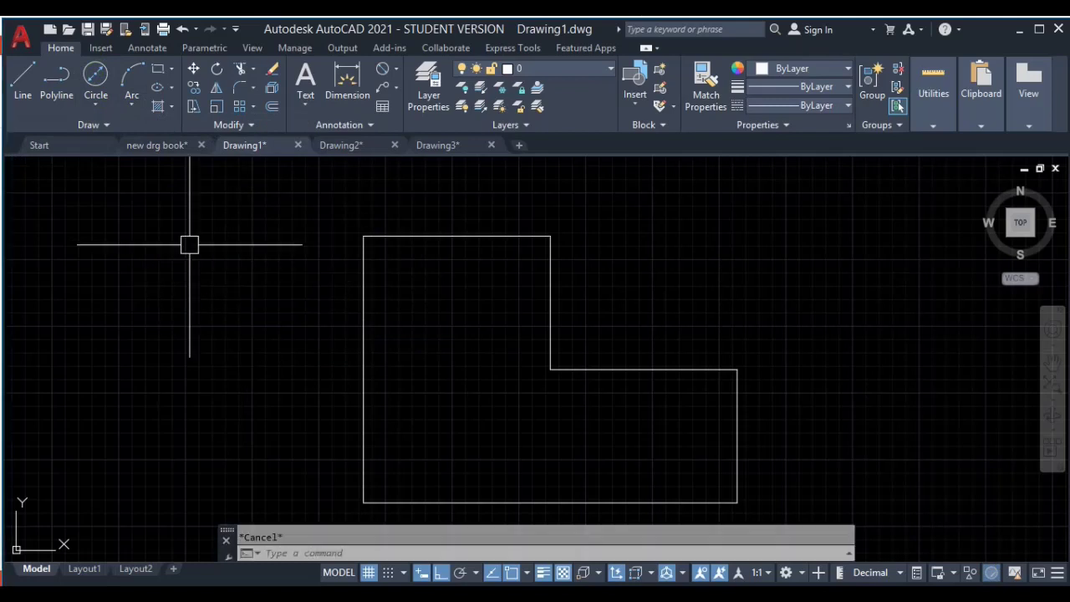
Step: Draw a Center, Diameter circle of diameter 10, centred where the midpoints of the outline's top edge and upper right vertical edge align
left_click(97, 102)
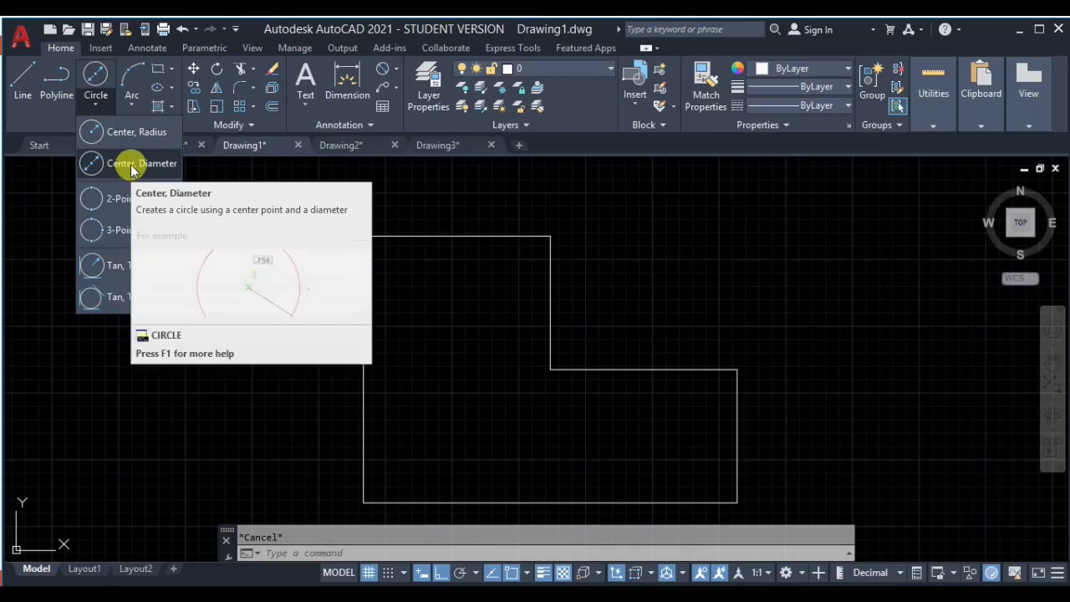
left_click(132, 165)
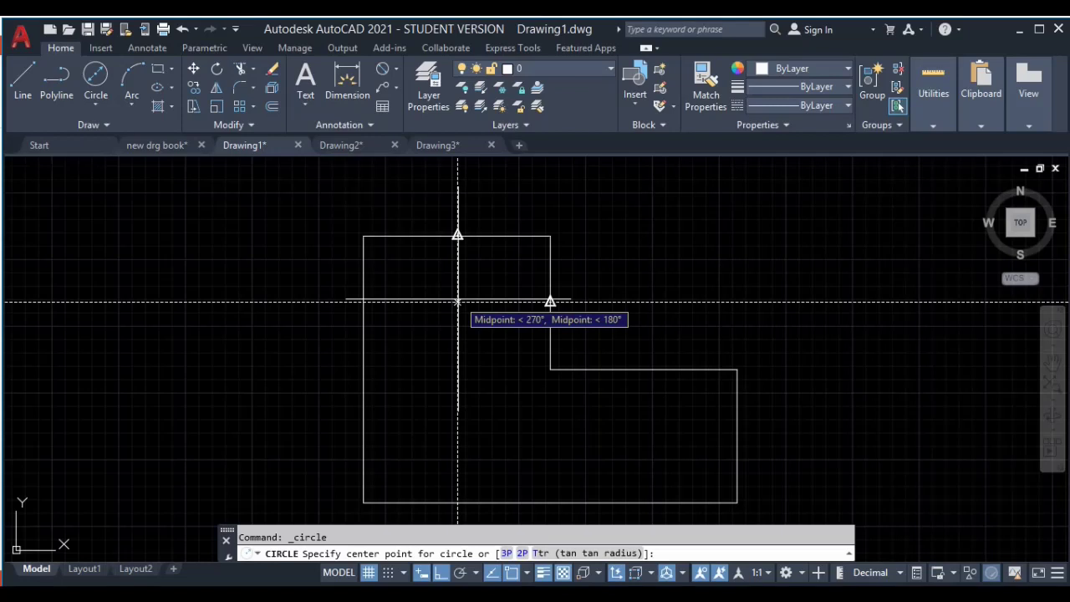
left_click(457, 301)
type("d")
key("Return")
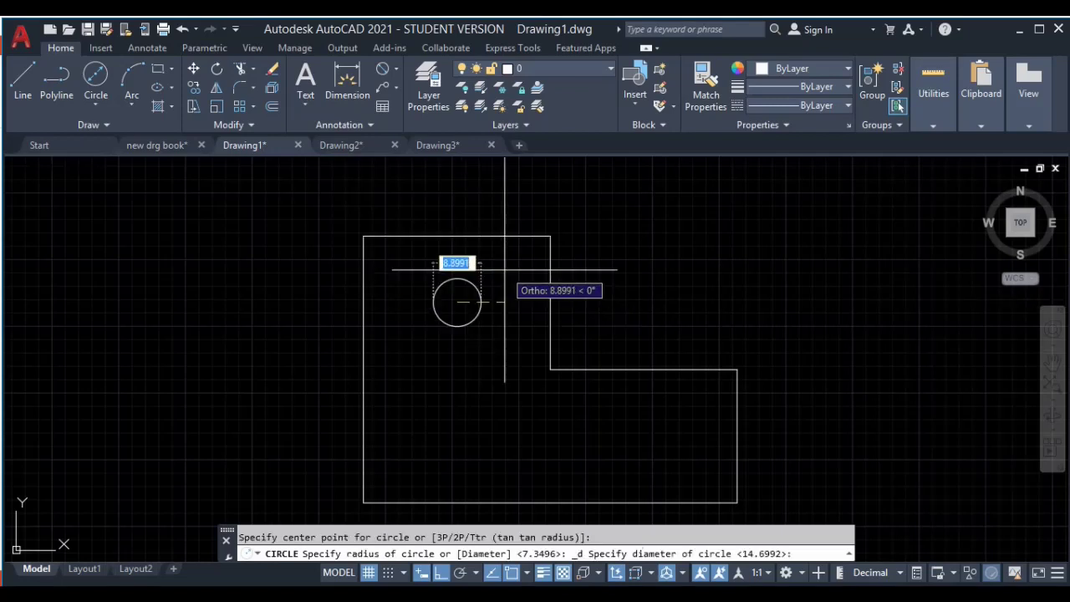
type("10")
key("Return")
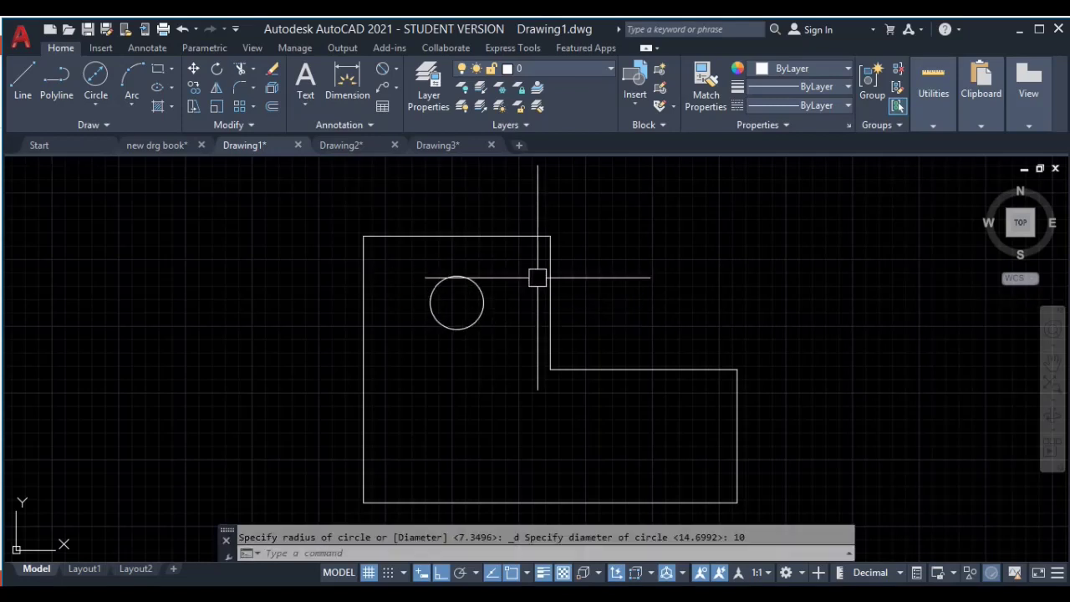
middle_click_drag(540, 401, 344, 323)
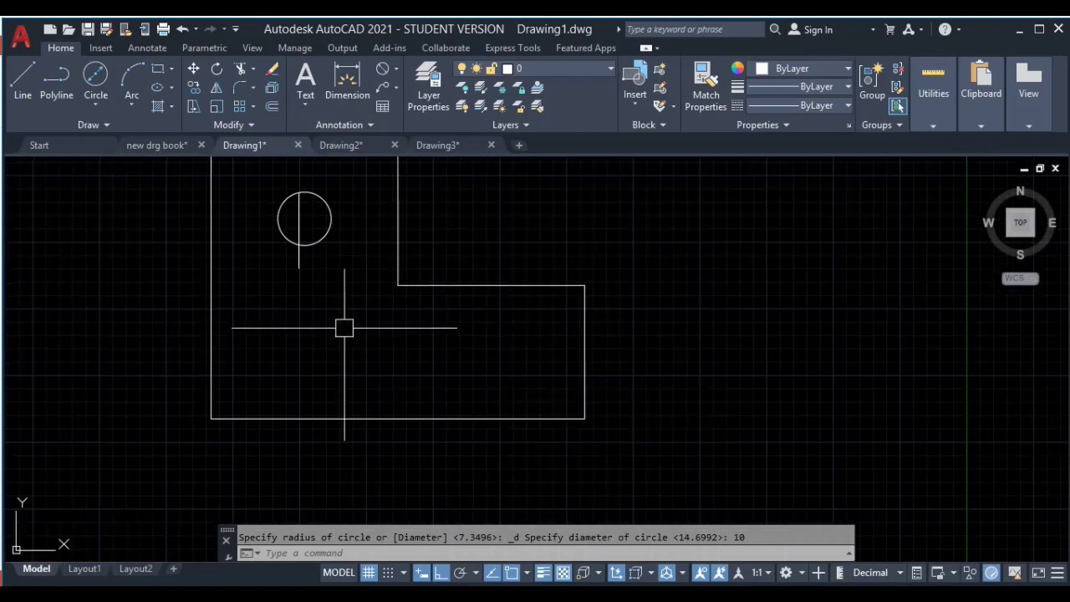
left_click(96, 77)
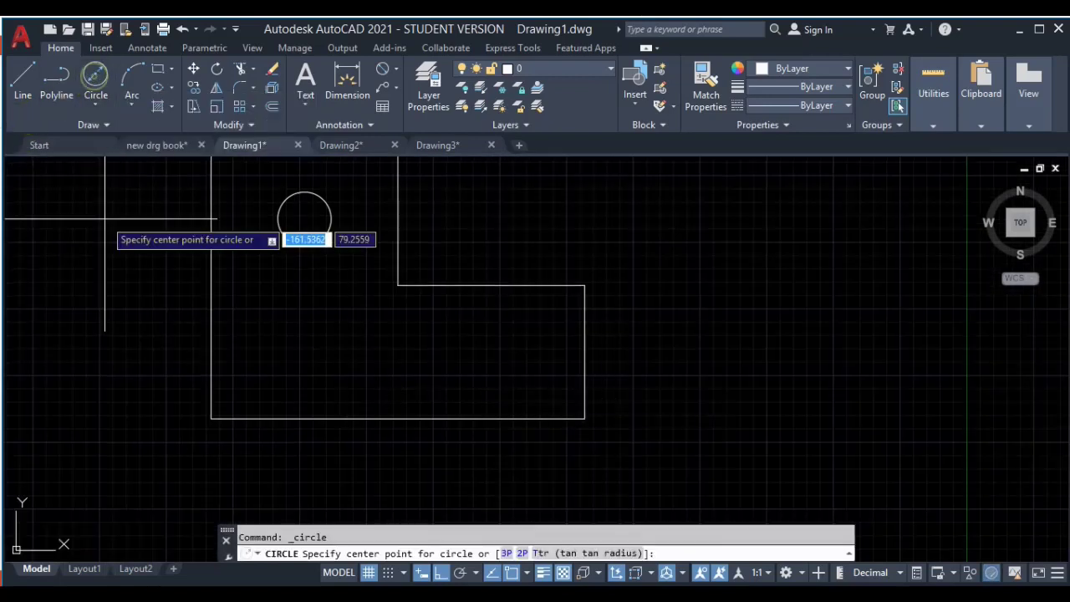
key("Return")
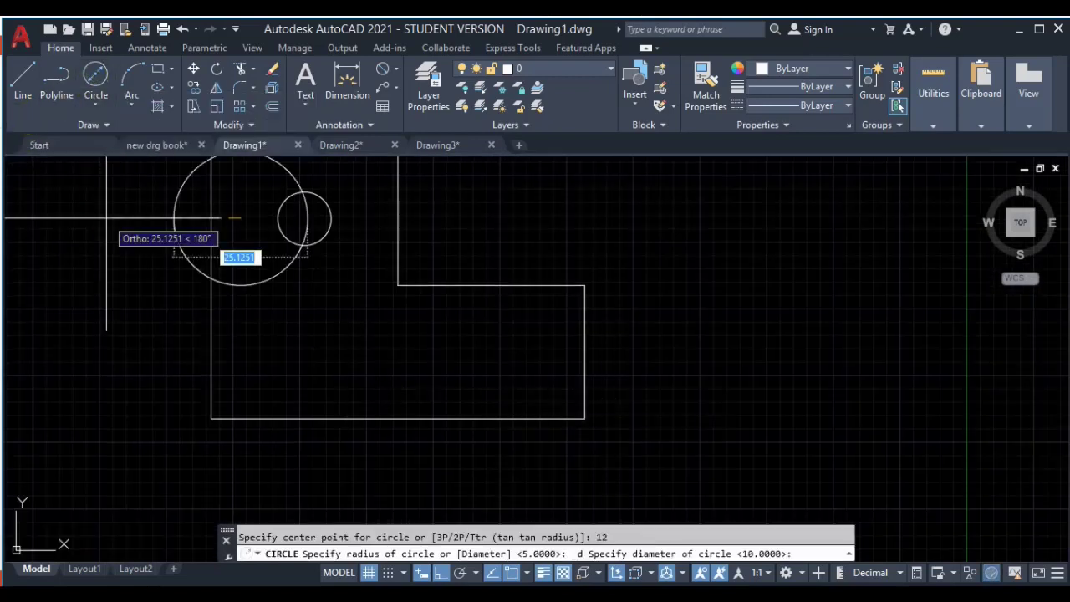
key("Escape")
Step: Draw a circle of diameter 12 in the outline's lower step, centred where the midpoints of its horizontal ledge and right edge align
left_click(96, 78)
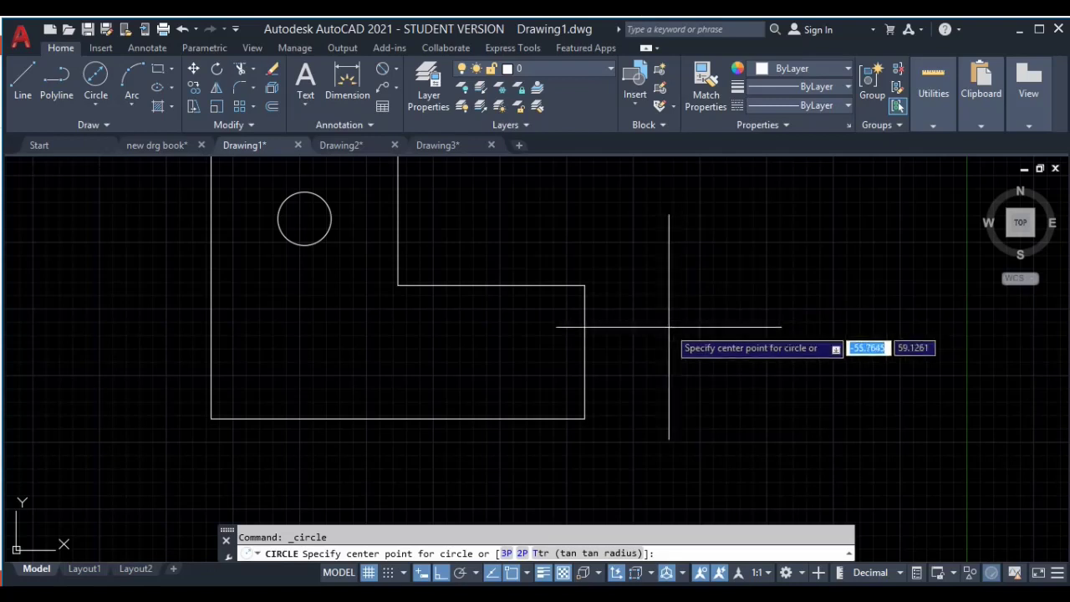
scroll(762, 325, "down", 4)
middle_click_drag(772, 332, 305, 320)
scroll(590, 270, "up", 4)
middle_click_drag(777, 270, 673, 273)
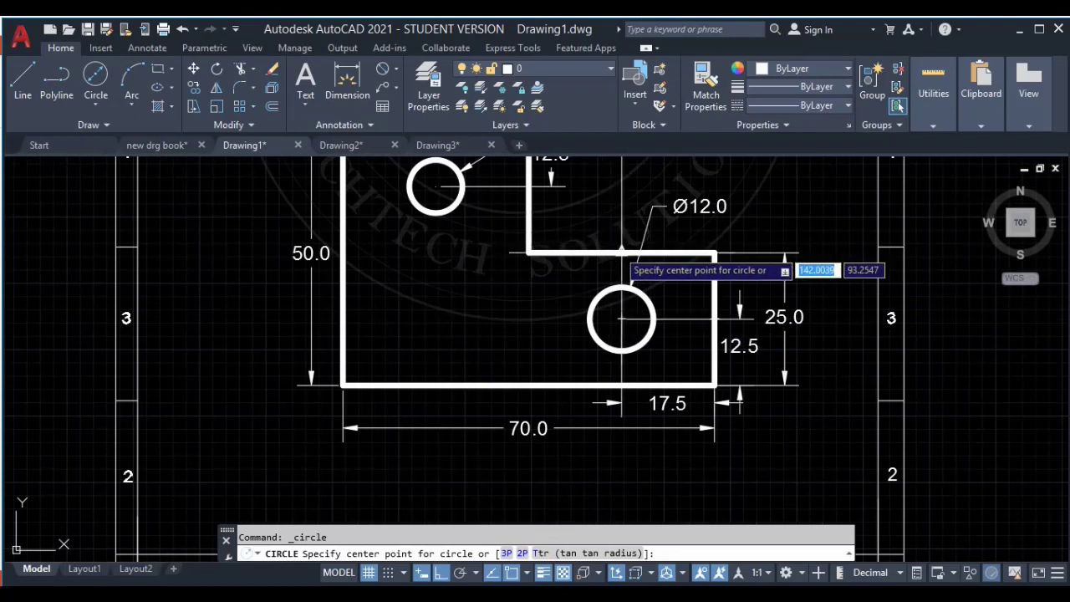
scroll(226, 377, "down", 4)
middle_click_drag(226, 377, 679, 369)
scroll(418, 363, "up", 5)
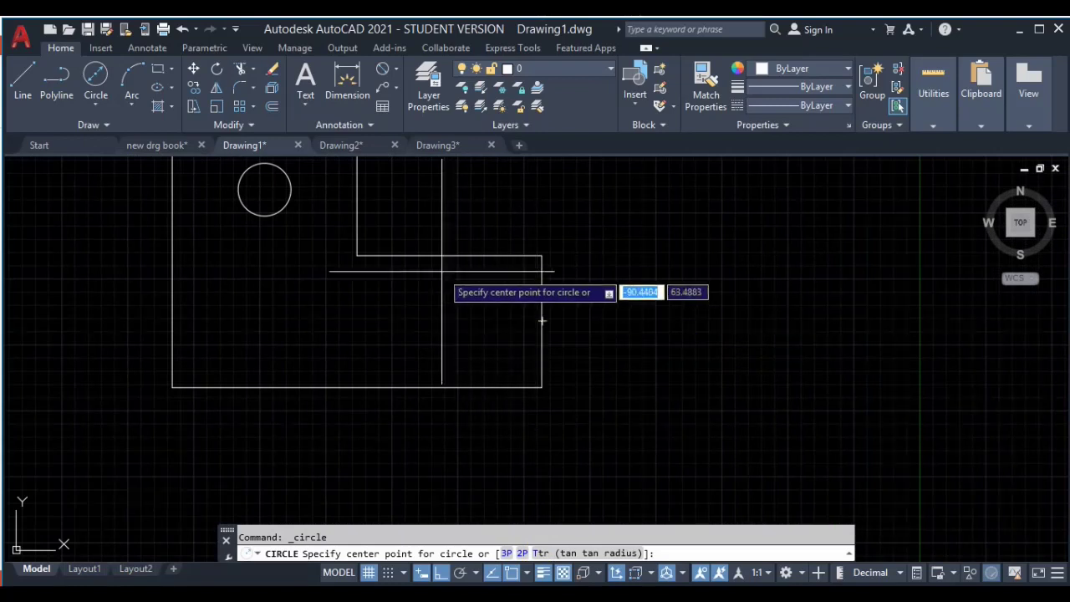
left_click(450, 321)
type("12")
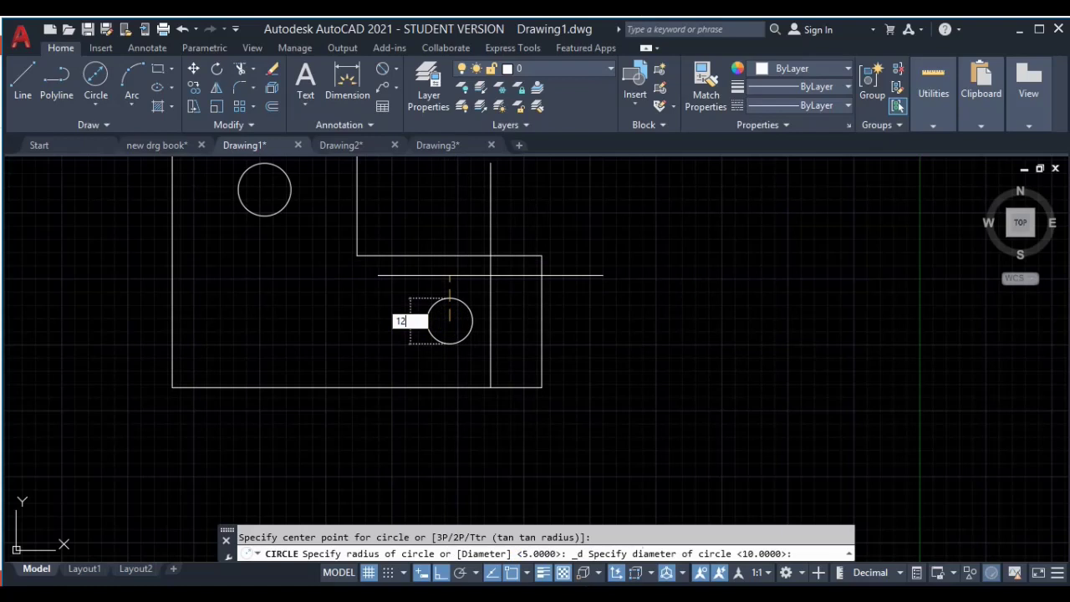
key("Return")
scroll(491, 274, "down", 6)
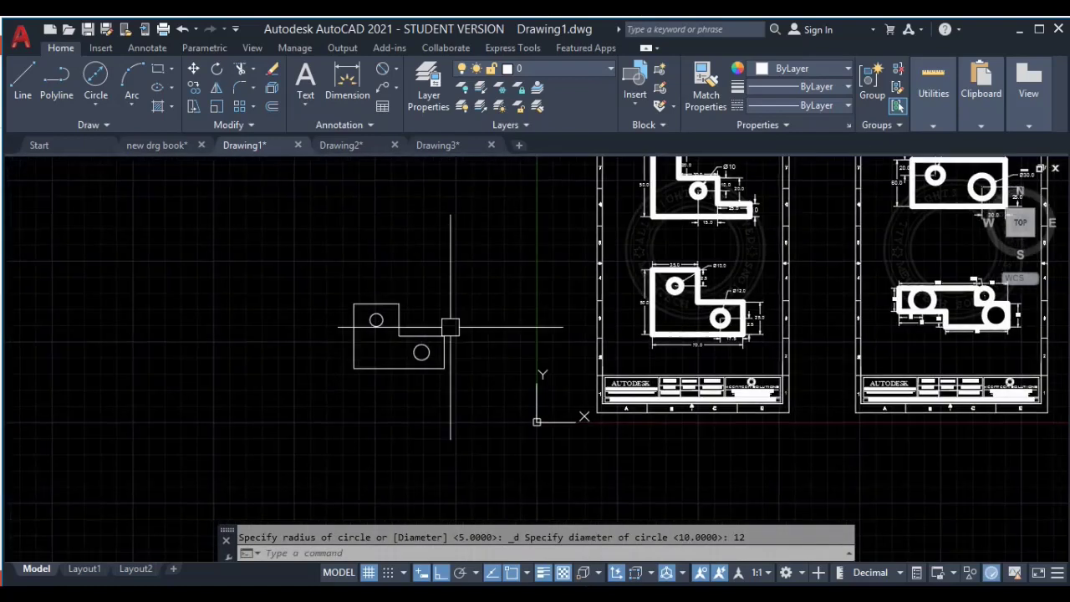
scroll(464, 337, "up", 2)
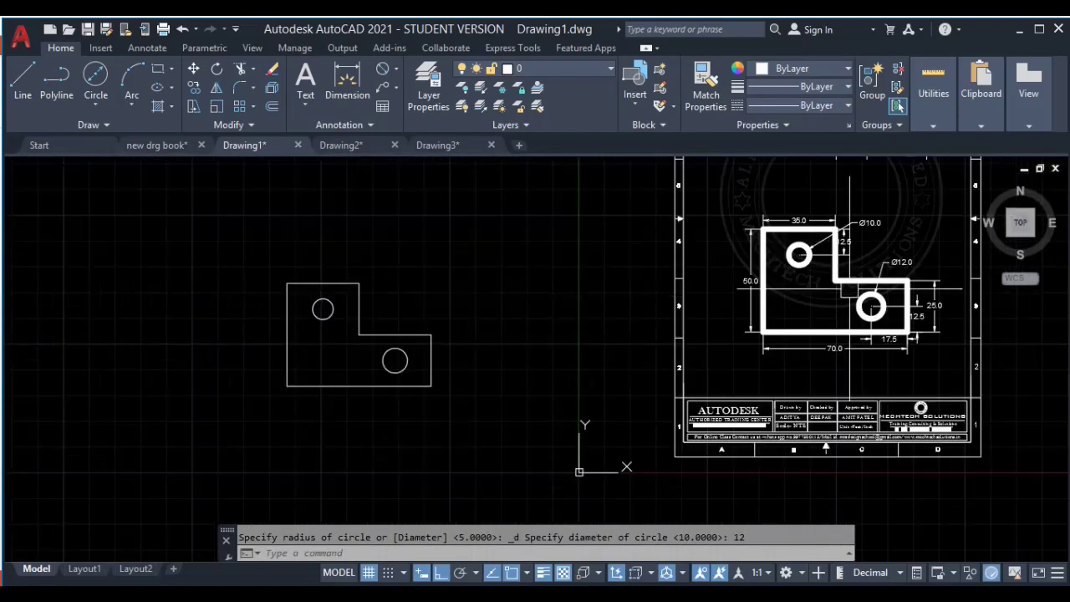
Step: Set the lineweight of the redrawn 70 by 50 part's outline and both circles to 0.50 mm
middle_click_drag(439, 297, 465, 283)
left_click(538, 246)
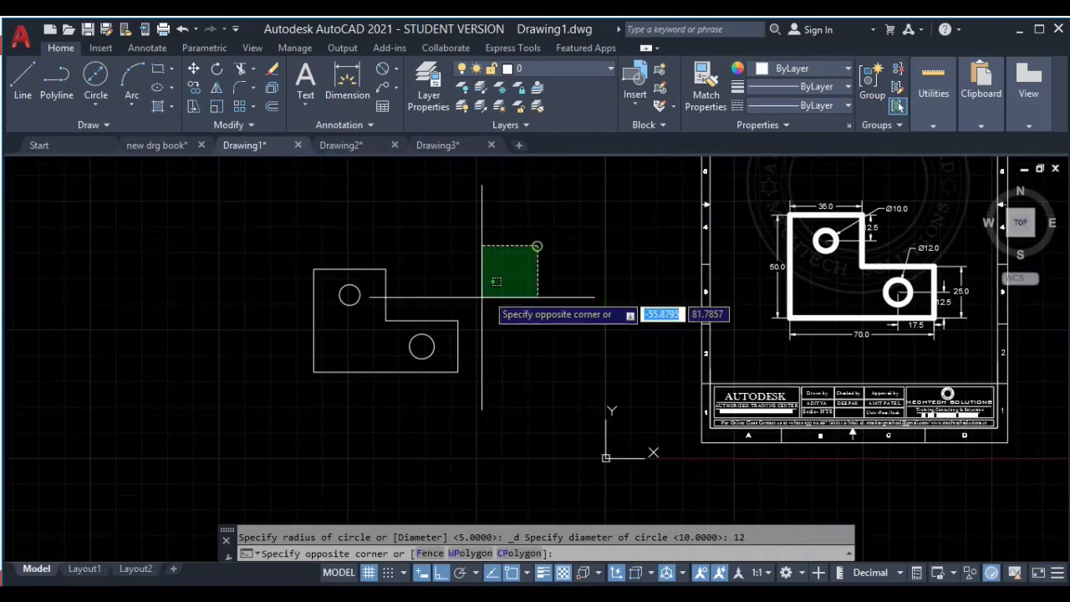
left_click(269, 390)
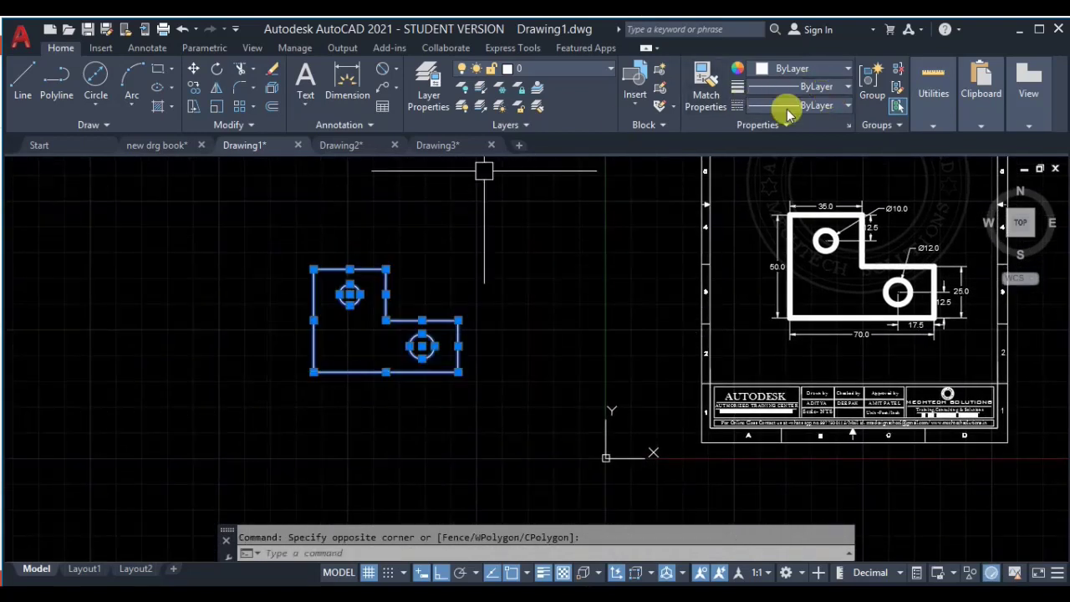
left_click(847, 87)
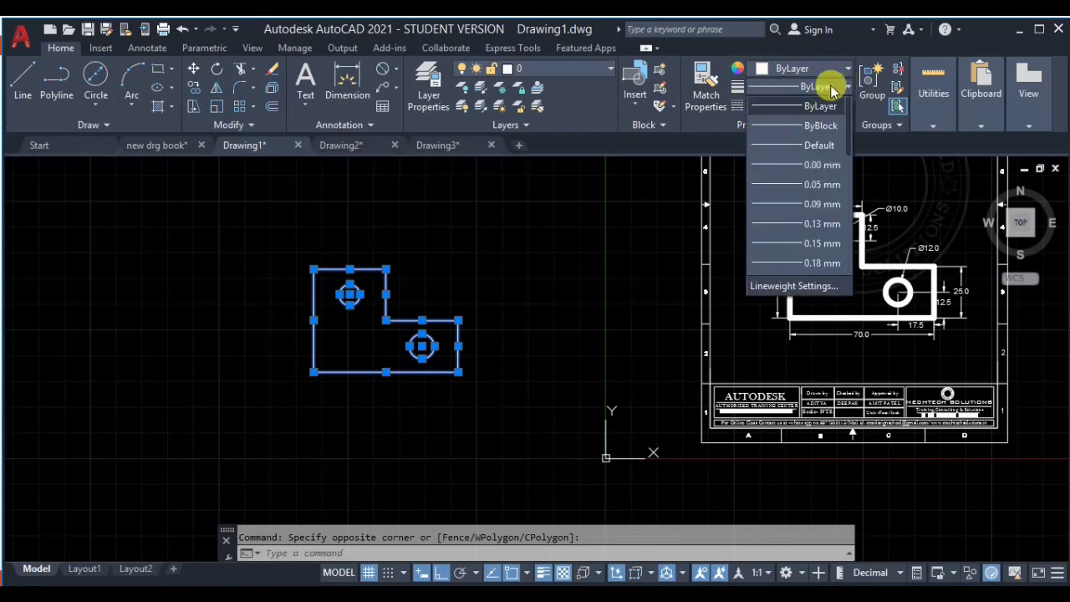
left_click_drag(848, 126, 851, 200)
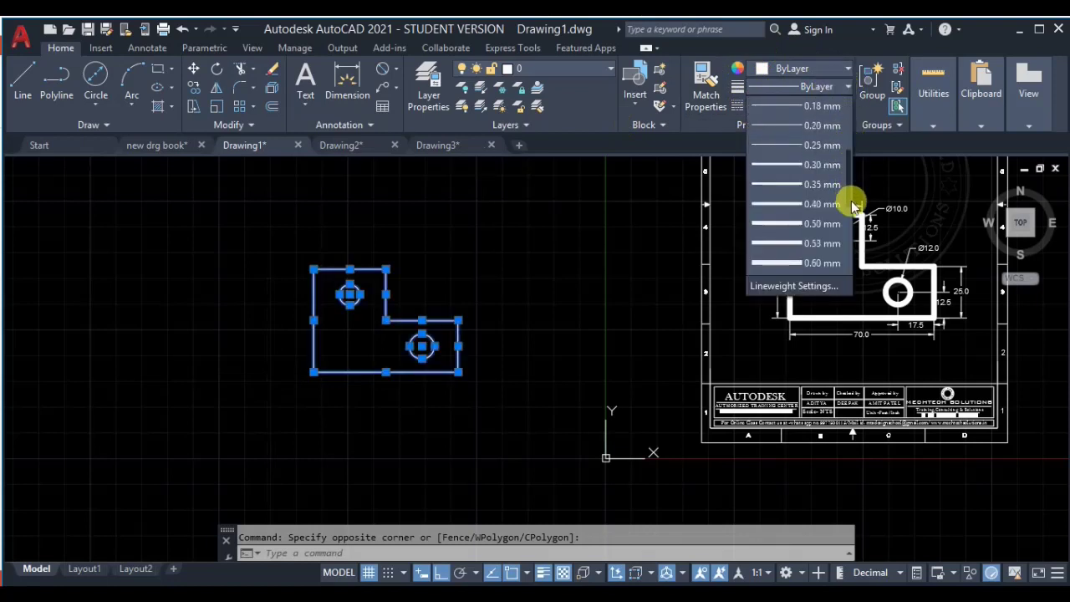
left_click(812, 224)
key("Escape")
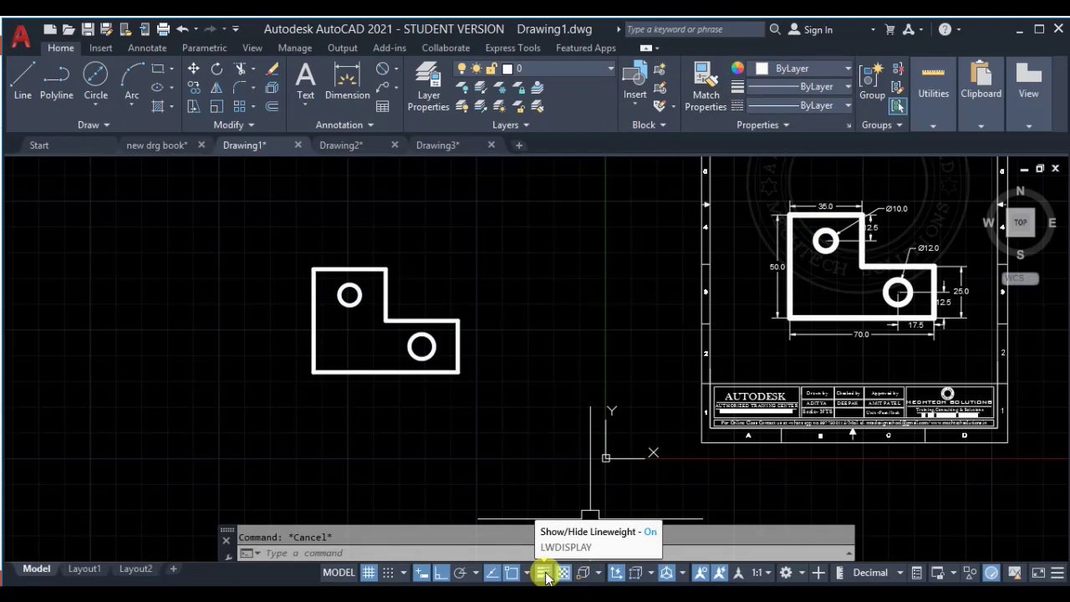
Step: Toggle the lineweight display off and on to compare the redrawn part with thin and thick lines
left_click(544, 574)
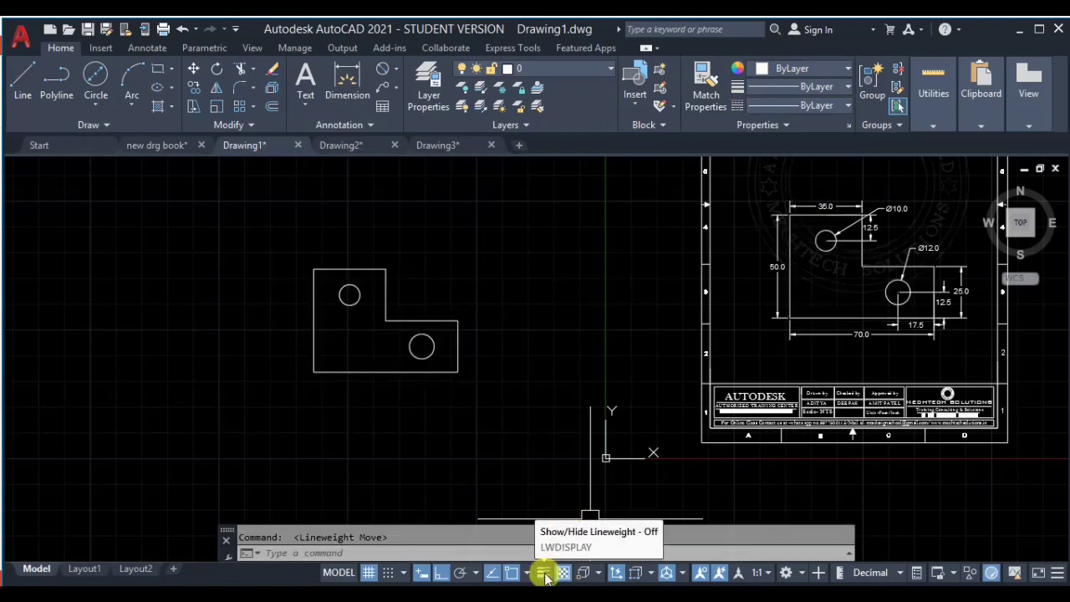
left_click(544, 573)
left_click(544, 574)
left_click(544, 574)
middle_click_drag(382, 407, 398, 418)
scroll(362, 330, "up", 4)
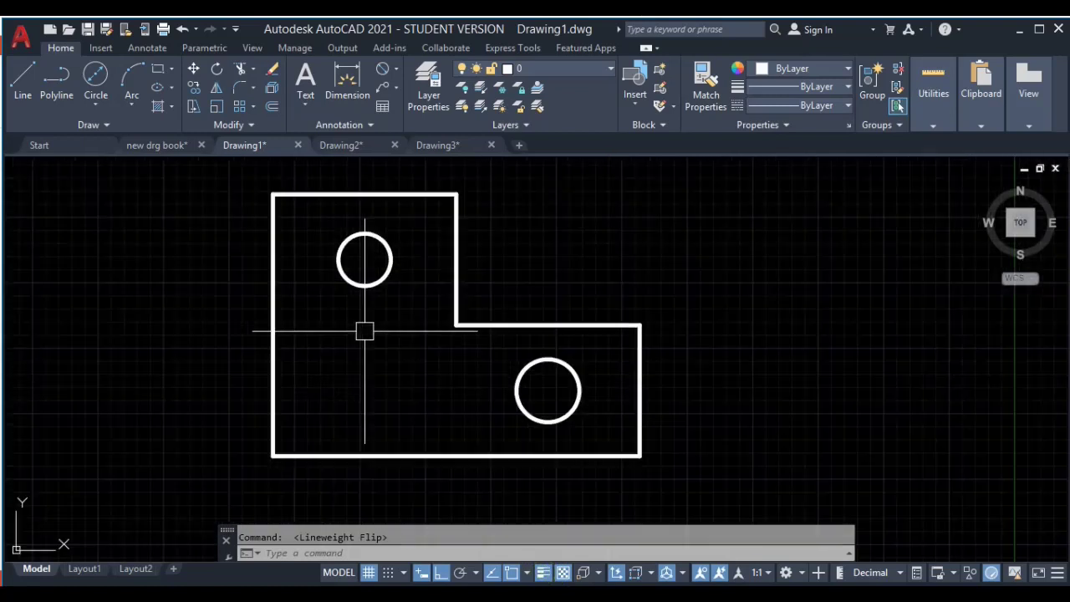
scroll(375, 351, "down", 2)
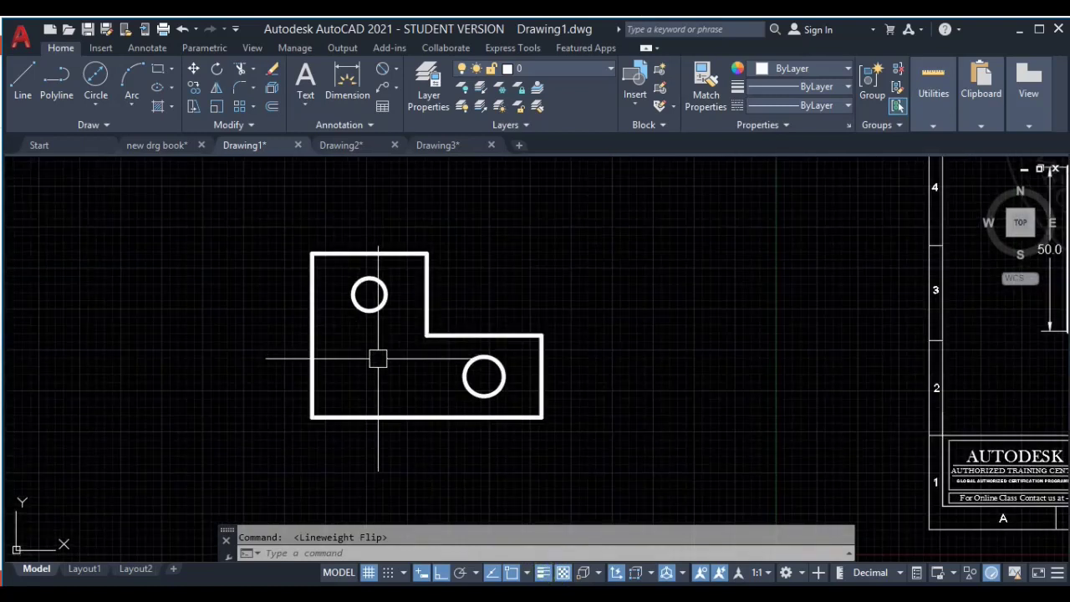
Step: Examine the dimensions of the 50-high stepped practice part with the single diameter 10 hole
middle_click_drag(408, 378, 339, 373)
scroll(656, 280, "down", 2)
mouse_move(666, 268)
middle_mouse_down()
mouse_move(547, 371)
mouse_move(549, 426)
middle_mouse_up()
middle_click_drag(575, 373, 495, 435)
scroll(723, 275, "up", 4)
key("Escape")
middle_click_drag(755, 341, 718, 328)
scroll(688, 356, "down", 2)
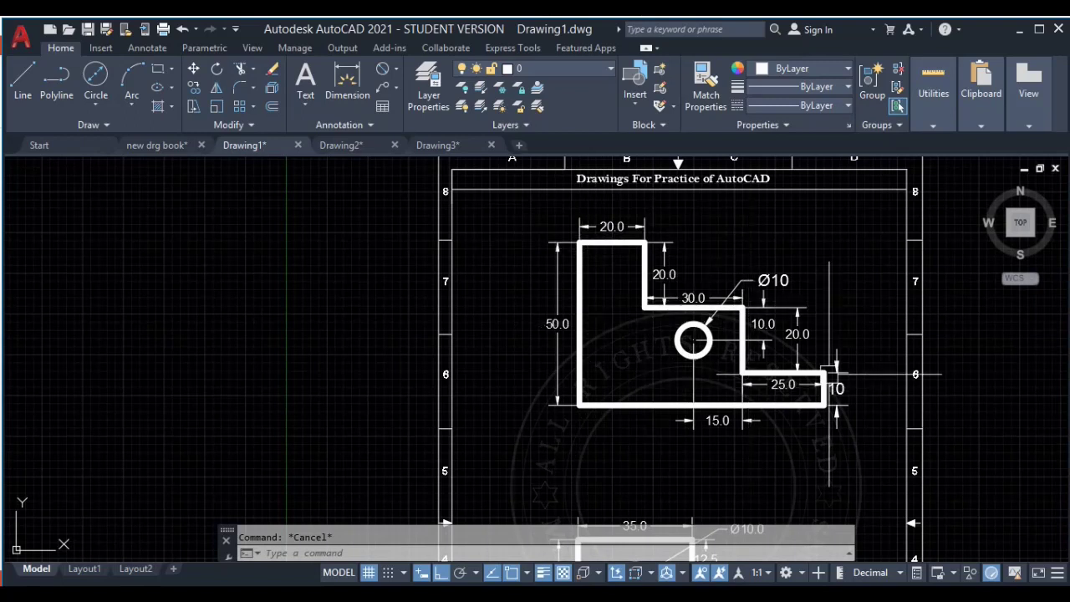
Step: Start the stepped part's outline in the empty area beside its sheet with lines 50 up, 20 right and 20 down
middle_click_drag(248, 413, 466, 414)
type("l")
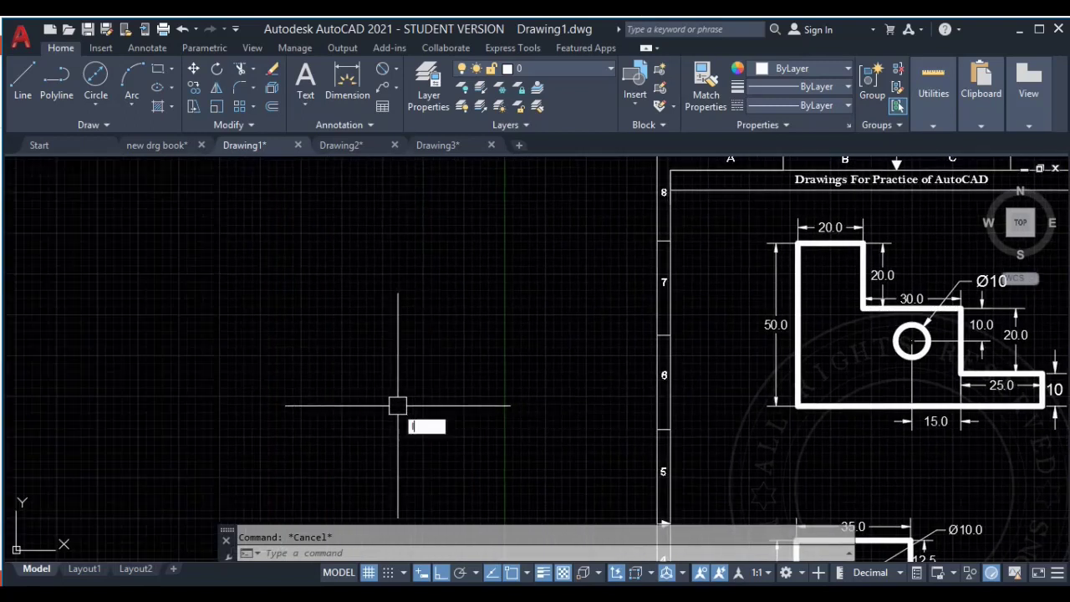
key("Return")
left_click(127, 424)
type("50")
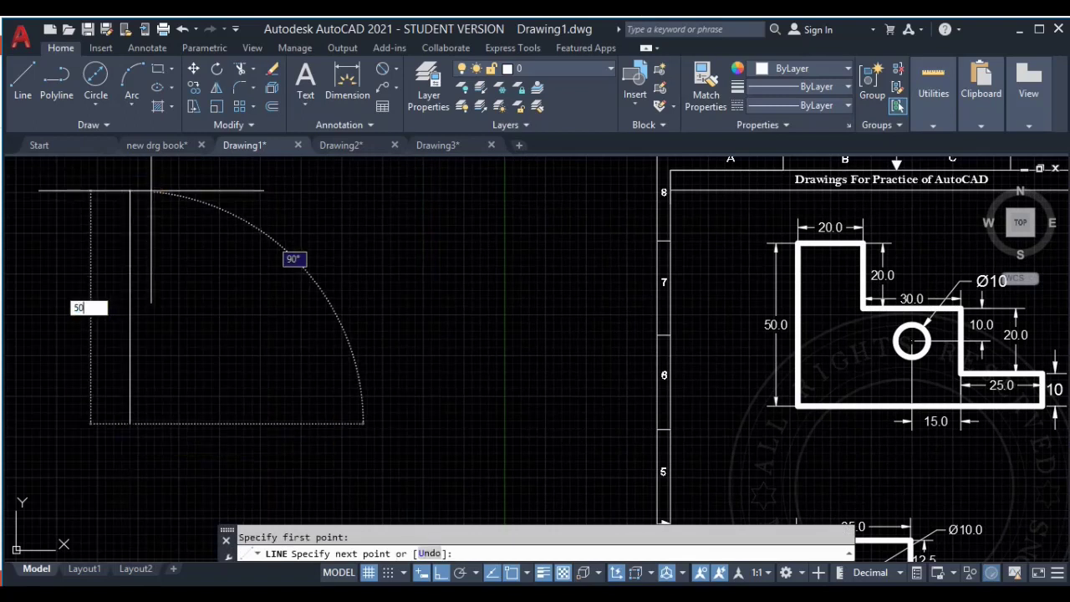
key("Return")
type("20")
key("Return")
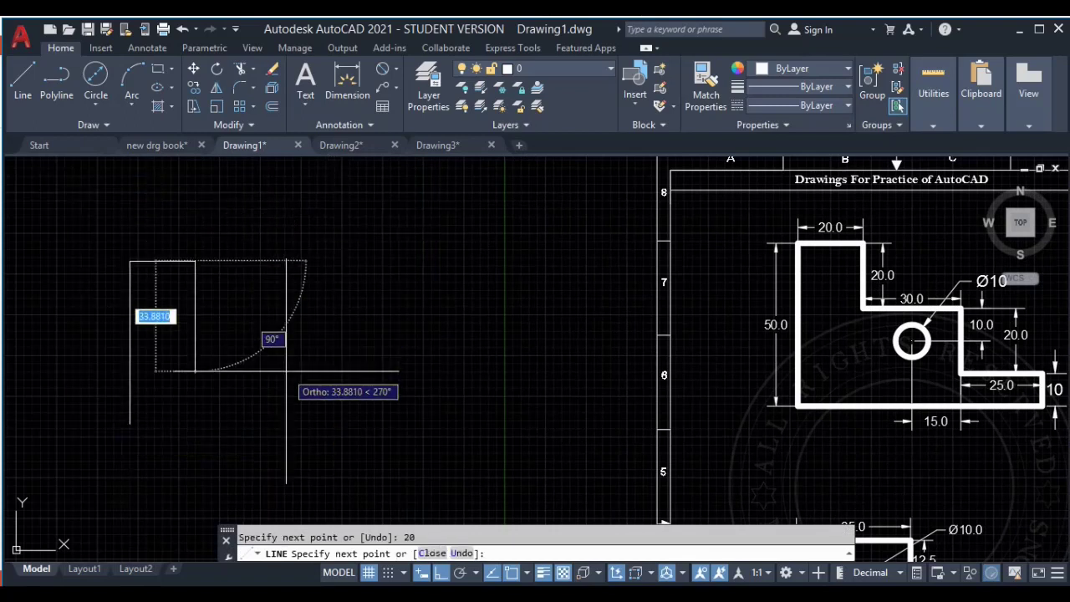
type("20")
key("Return")
Step: Continue the stepped outline 30 right, 20 down, 25 right and 10 down, and close it back to its start point
type("30")
key("Return")
type("20")
key("Return")
type("25")
key("Return")
type("10")
key("Return")
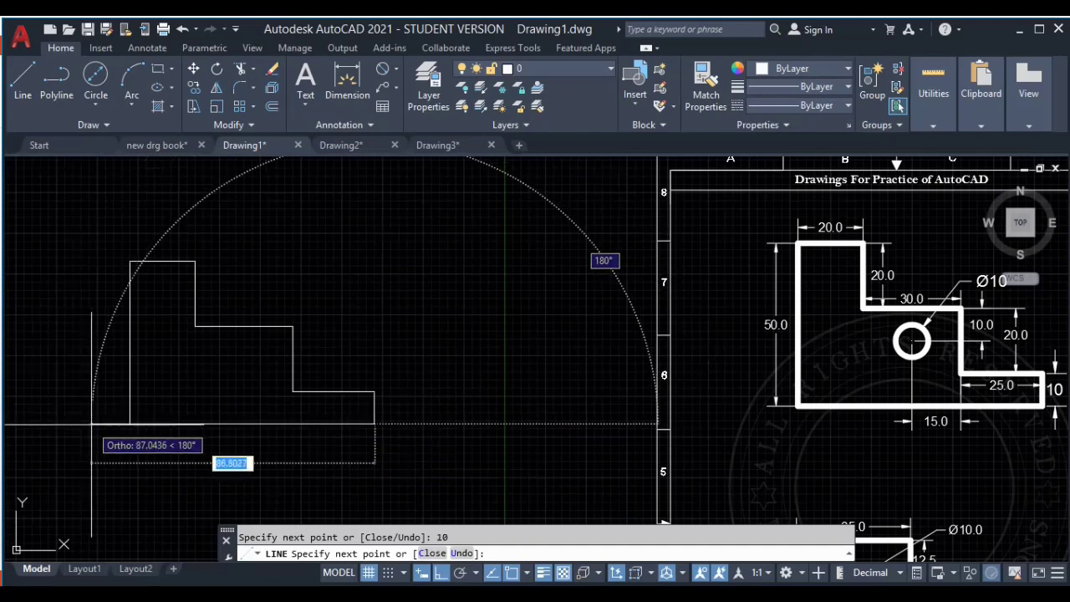
left_click(130, 424)
key("Escape")
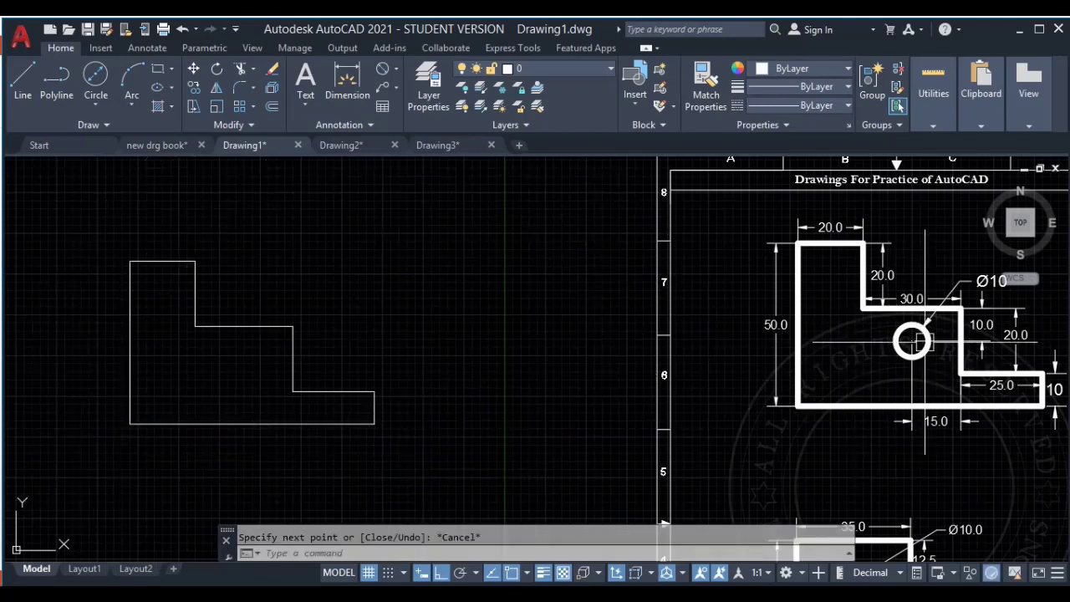
Step: Draw a circle of diameter 10 centred where the midpoints of the stepped outline's 30-long ledge and its adjoining 20-long vertical edge align
middle_click_drag(920, 340, 815, 332)
middle_click_drag(503, 361, 568, 363)
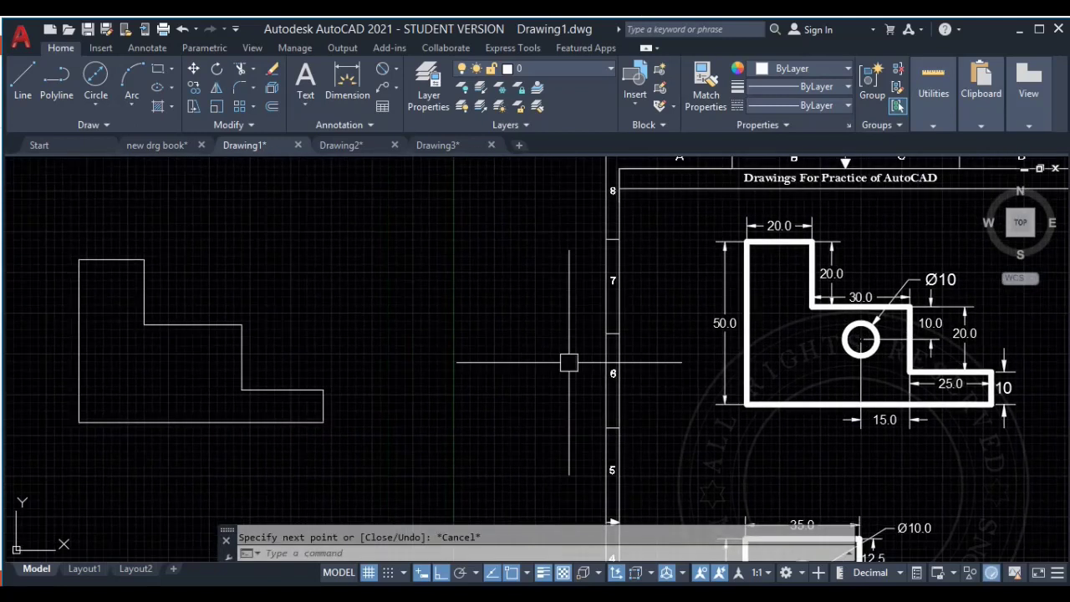
type("c")
key("Return")
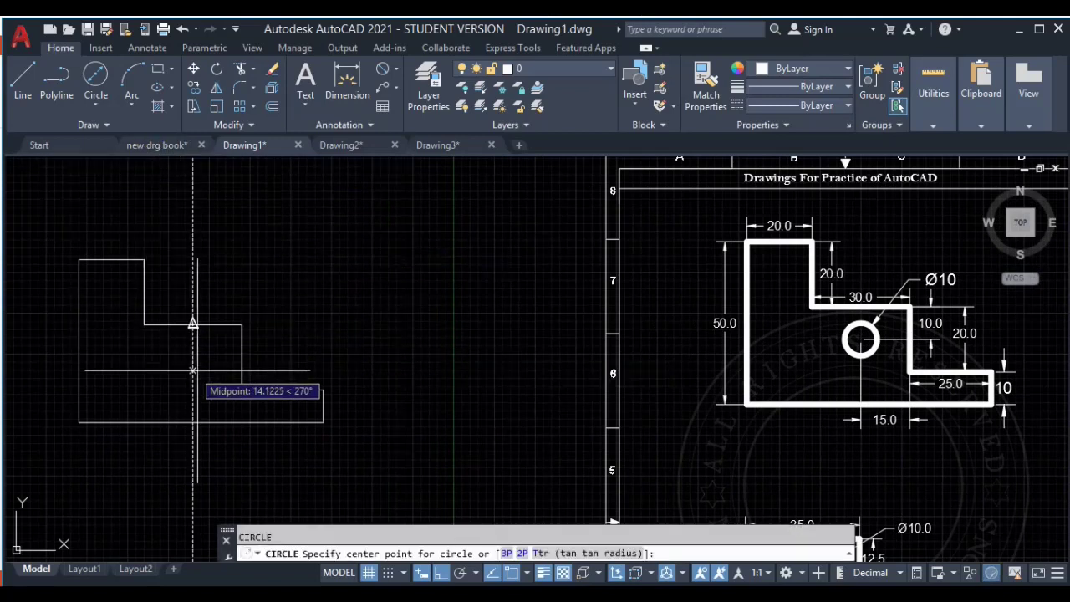
left_click(193, 358)
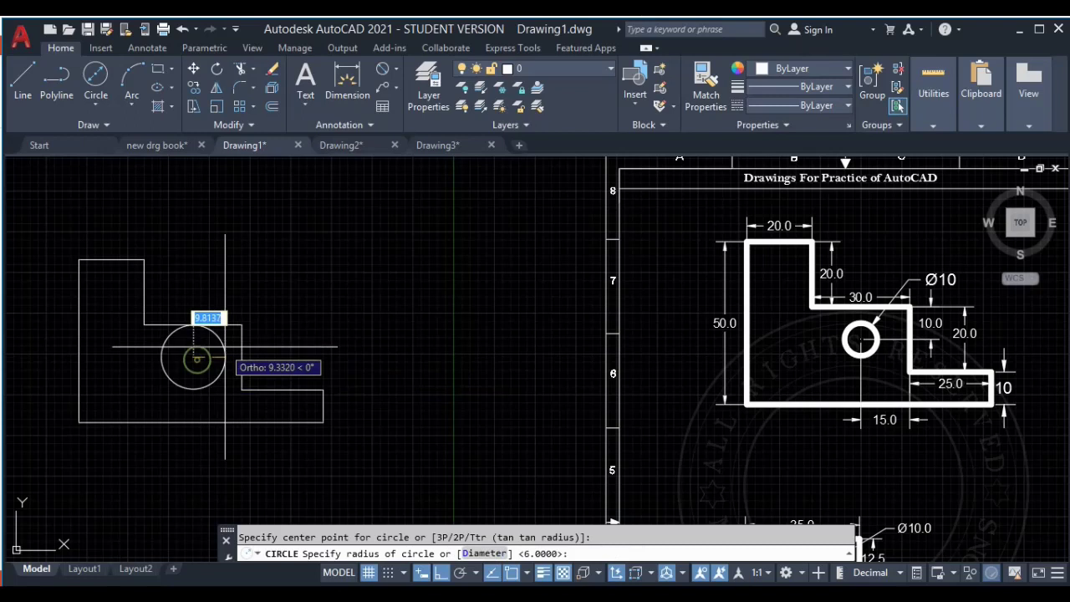
type("d")
key("Return")
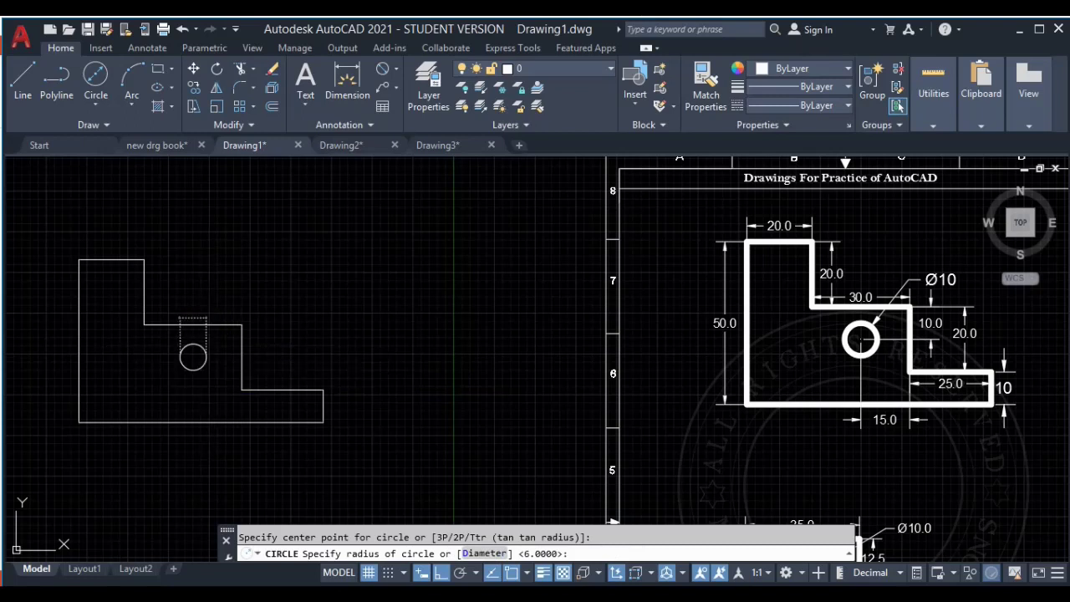
type("10")
key("Return")
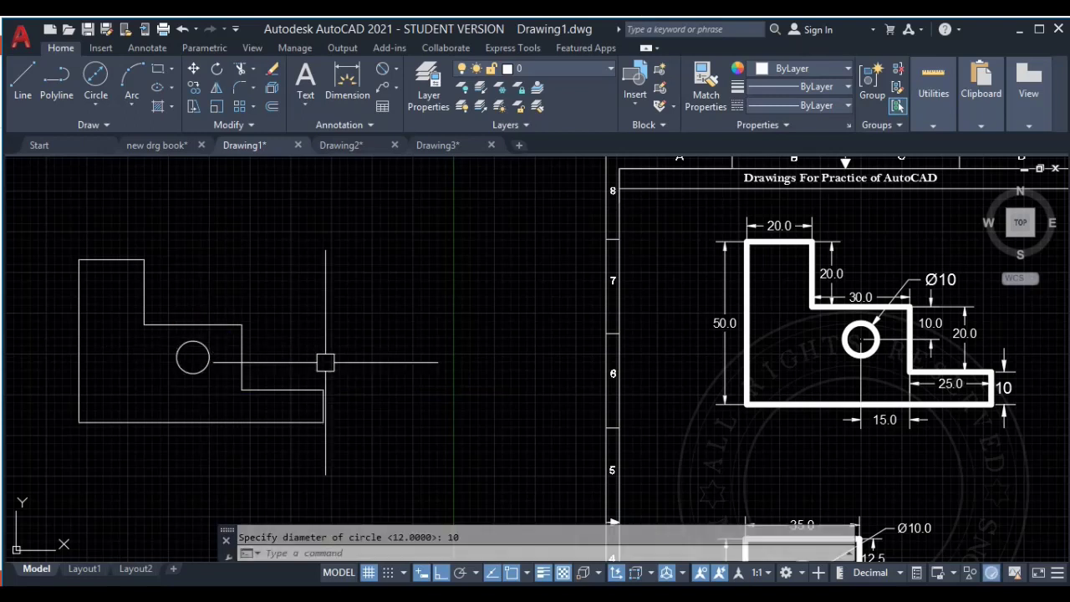
Step: Examine the overall size, hole diameters and hole locations of the rectangular two-hole practice part on the next sheet
scroll(414, 329, "down", 4)
middle_click_drag(413, 329, 89, 314)
scroll(647, 320, "up", 2)
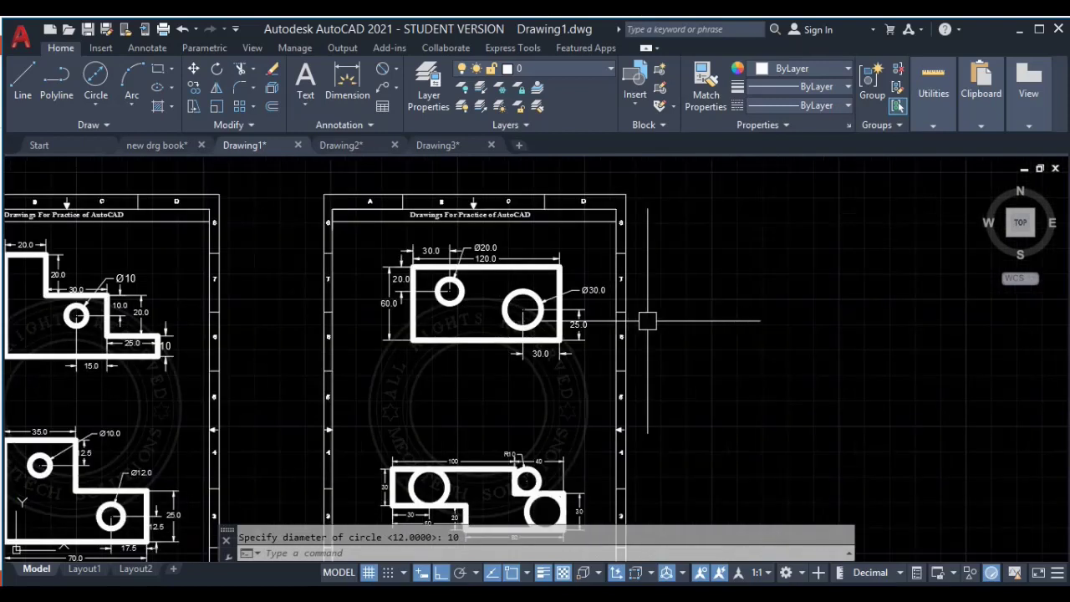
key("Escape")
scroll(488, 257, "up", 2)
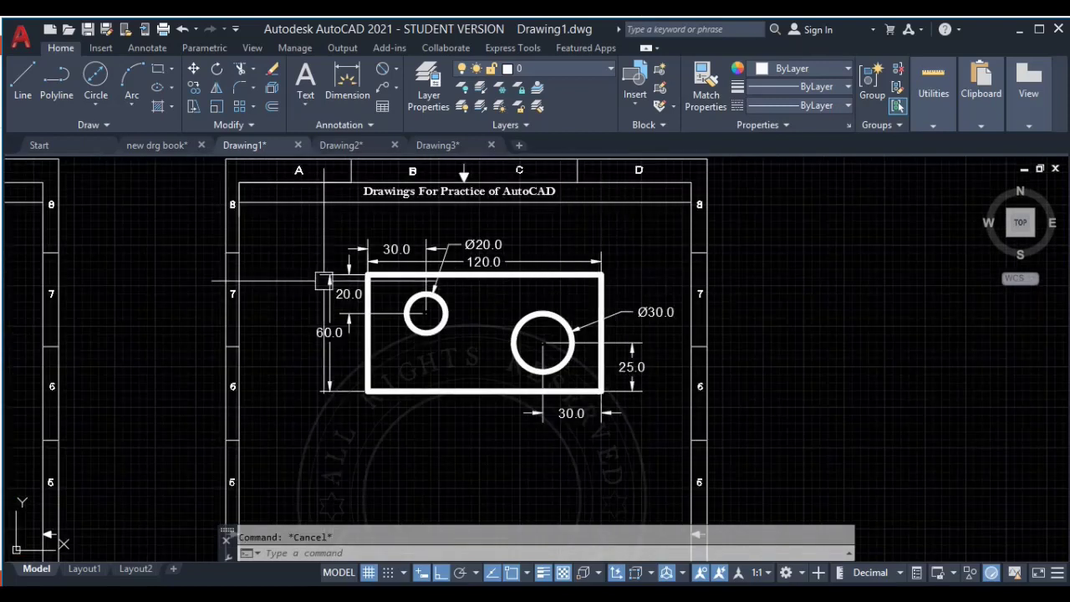
scroll(374, 276, "up", 2)
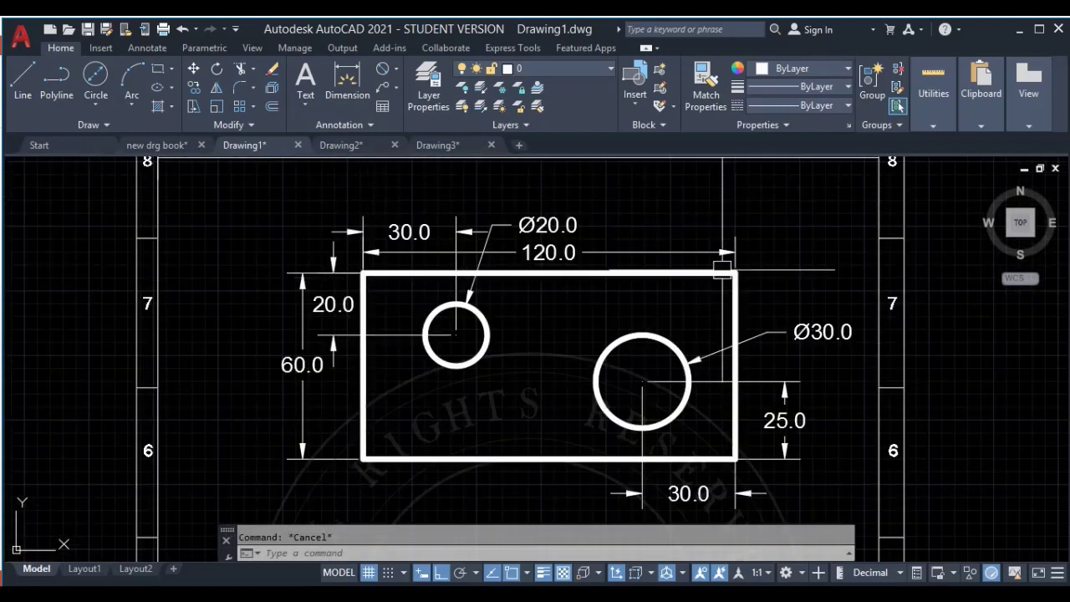
middle_click_drag(719, 448, 664, 402)
scroll(721, 325, "down", 2)
middle_click_drag(722, 325, 451, 345)
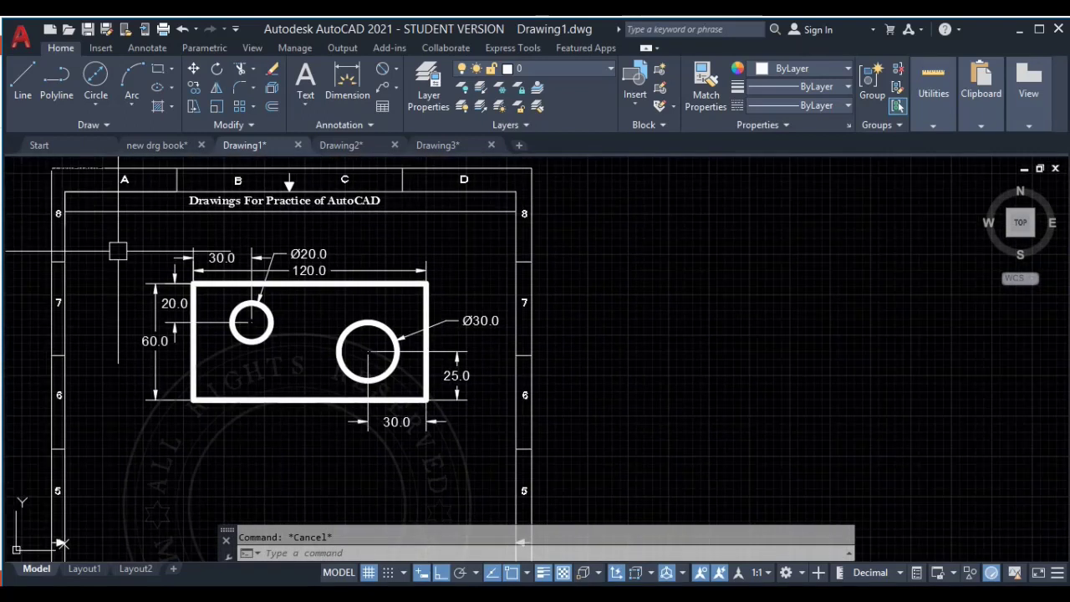
Step: Draw a rectangle 120 wide and 60 high in the empty area beside the two-hole part's sheet
left_click(155, 68)
middle_click_drag(727, 311, 594, 270)
left_click(536, 248)
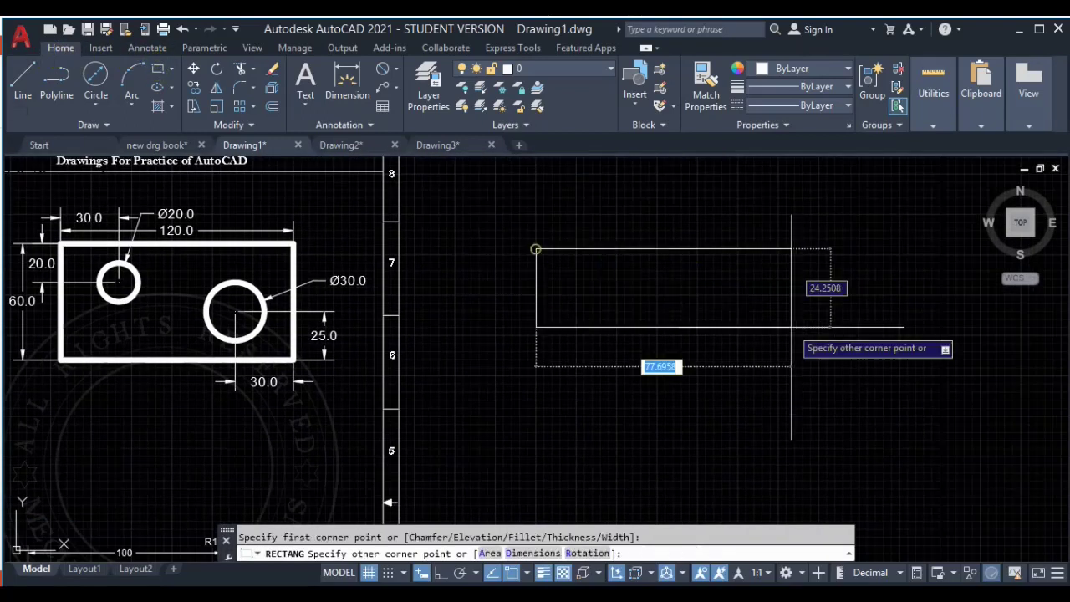
type("120")
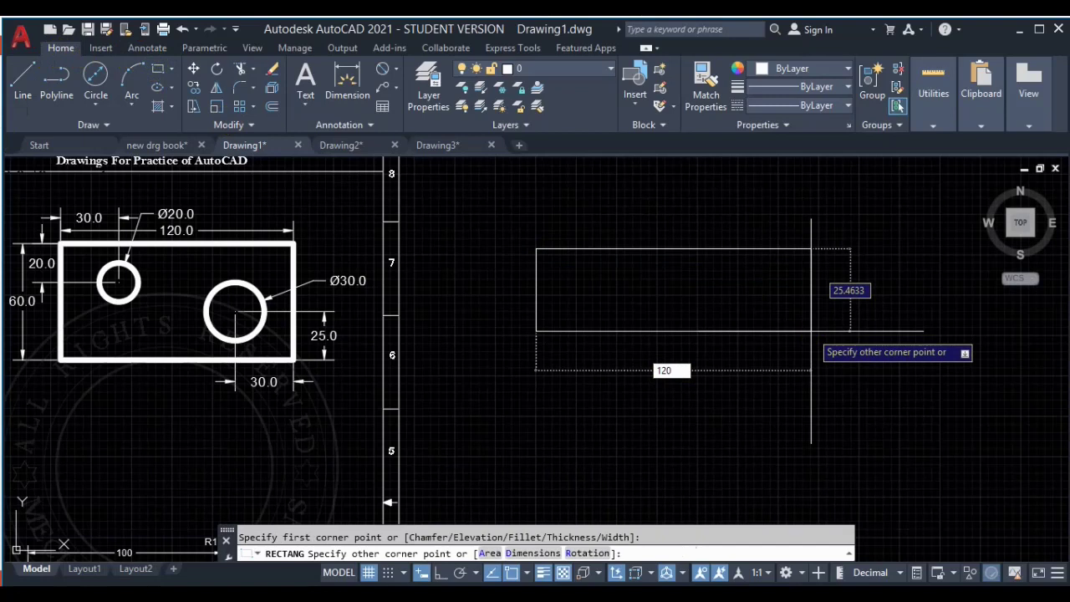
key("Tab")
type("6")
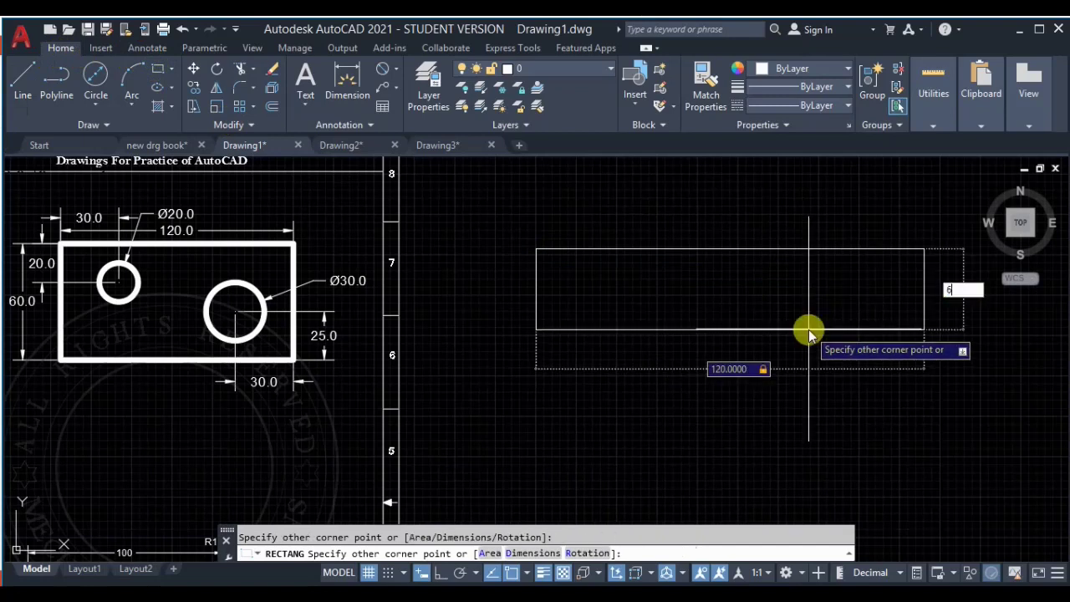
key("Return")
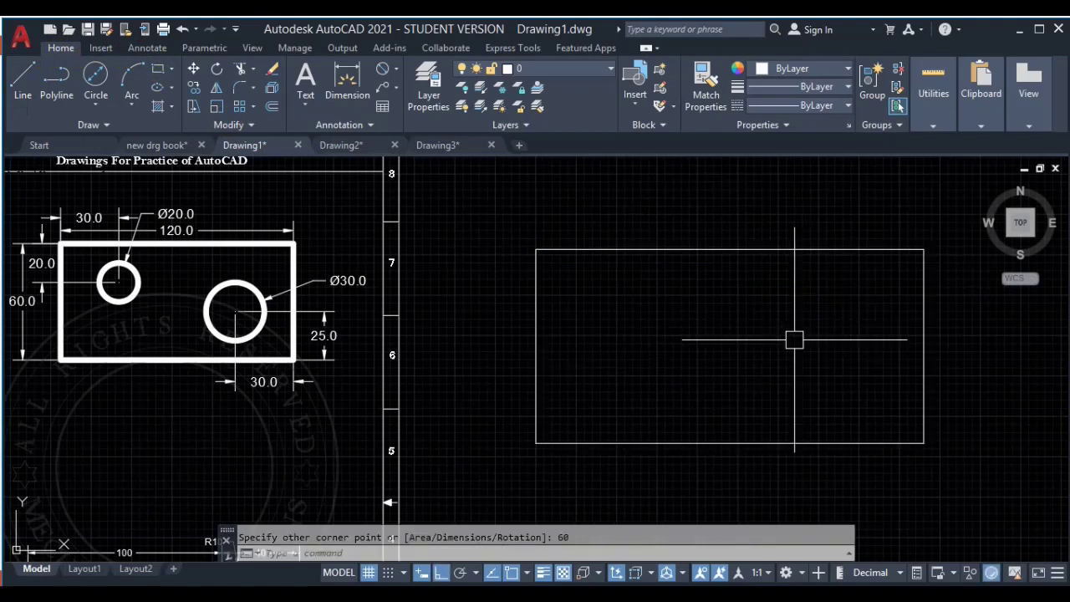
Step: Draw construction lines from the rectangle's lower right corner, 30 left along the bottom edge and 25 up
scroll(796, 338, "down", 2)
scroll(286, 258, "up", 3)
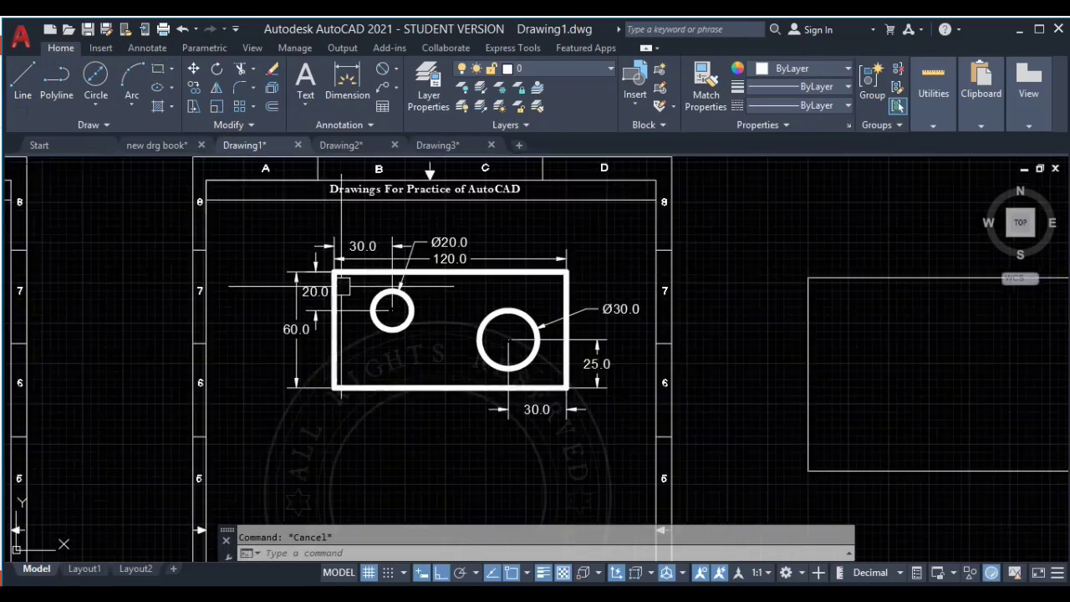
middle_click_drag(555, 389, 494, 372)
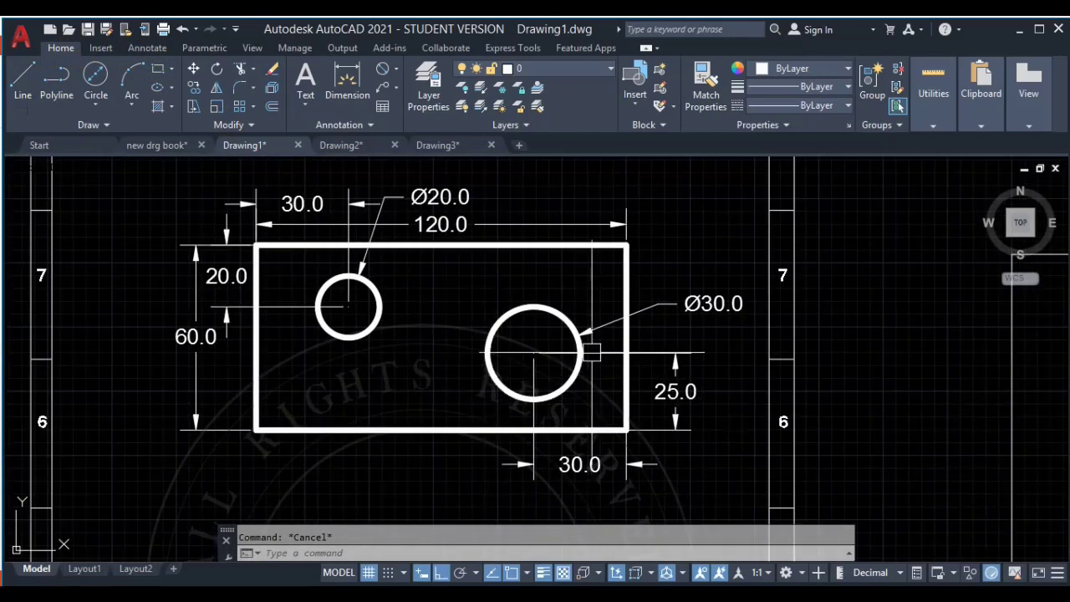
middle_click_drag(779, 421, 442, 363)
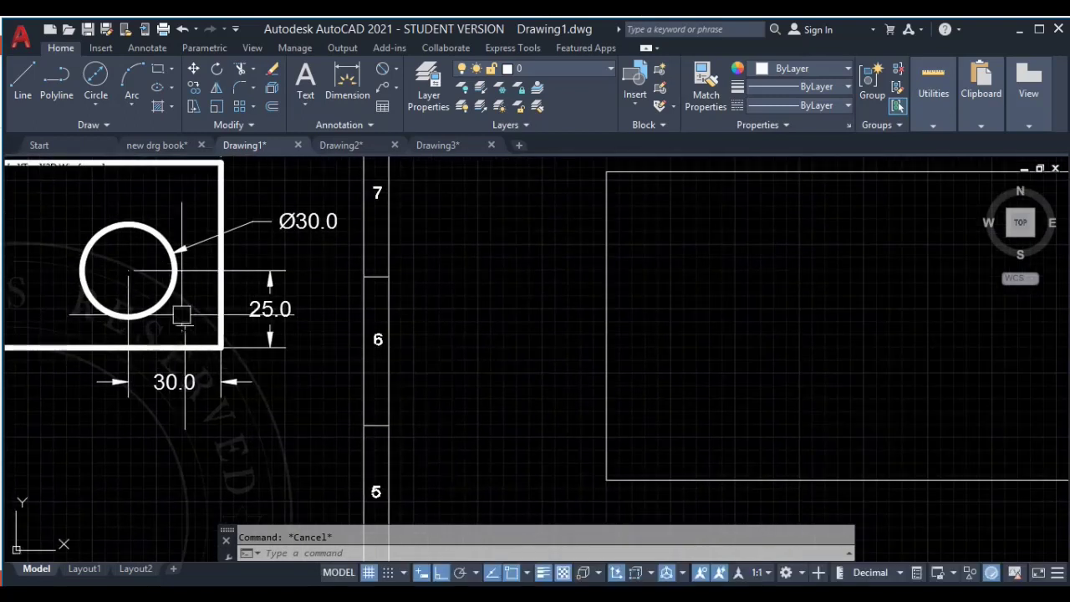
middle_click_drag(621, 390, 377, 358)
scroll(583, 392, "down", 2)
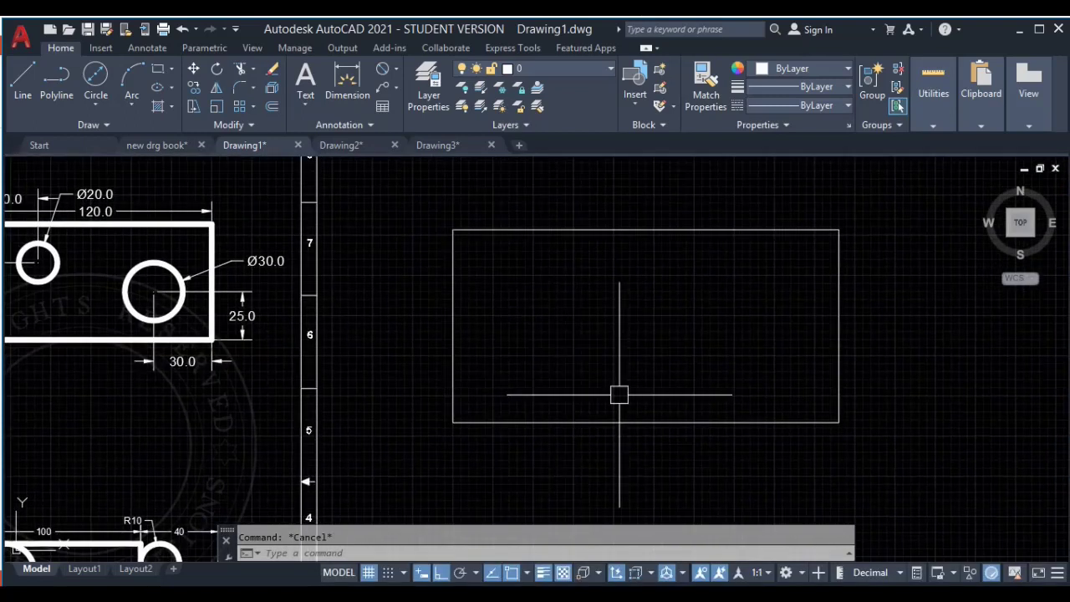
left_click(23, 97)
left_click(839, 423)
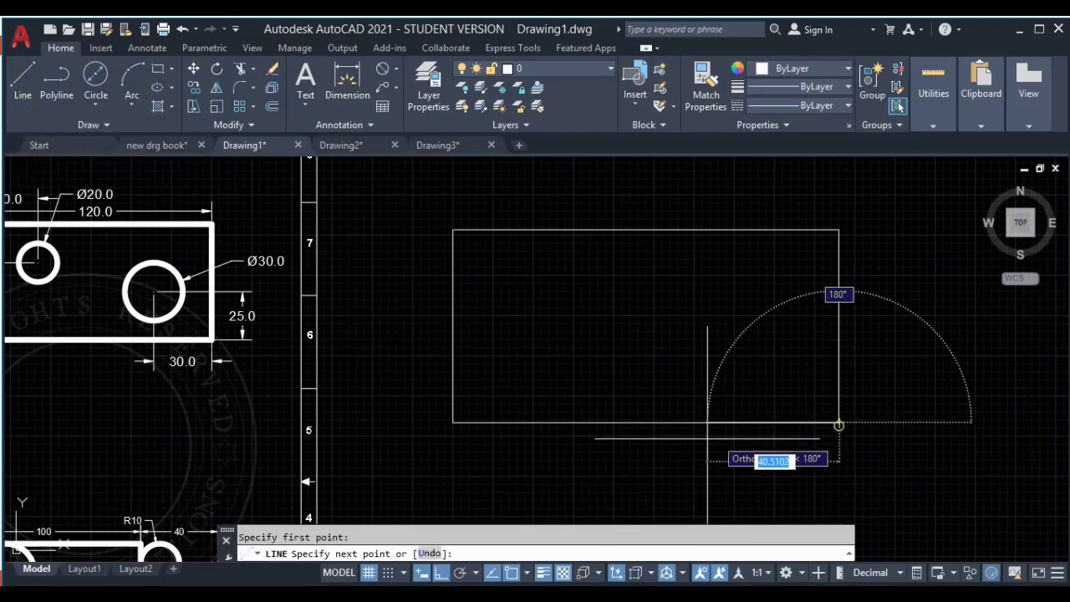
type("30")
key("Return")
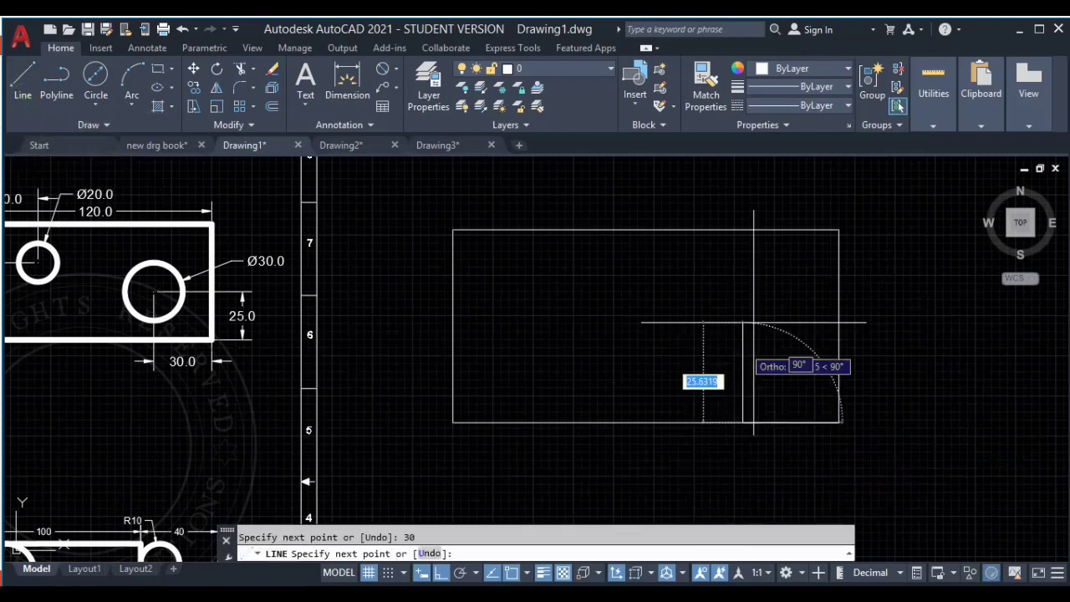
key("Return")
key("Return")
Step: Draw a circle of diameter 30 centred on the free end of the construction lines, and erase both construction lines
type("c")
key("Return")
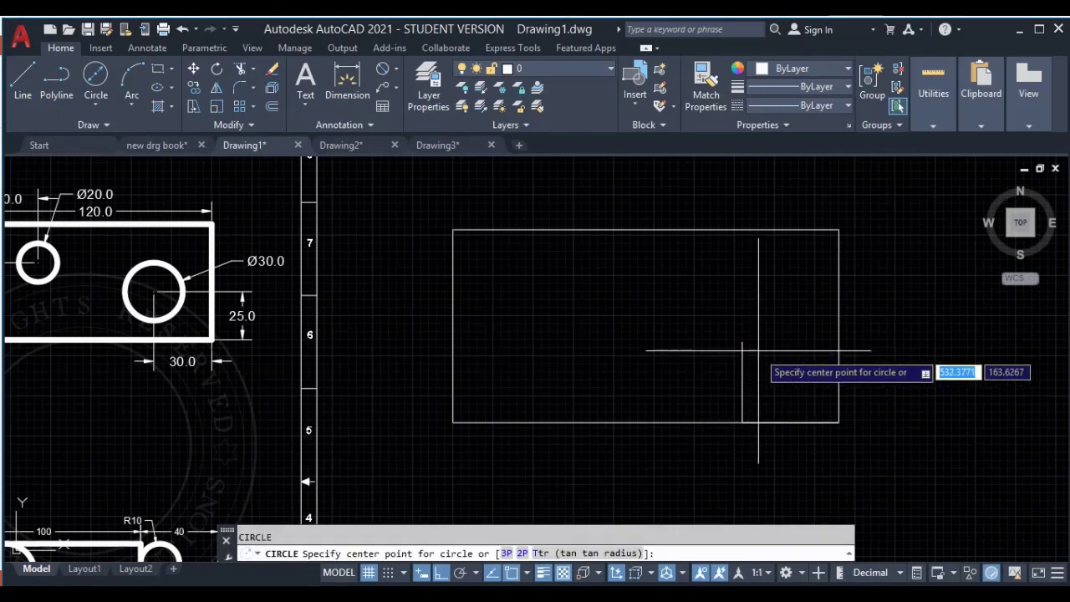
left_click(742, 341)
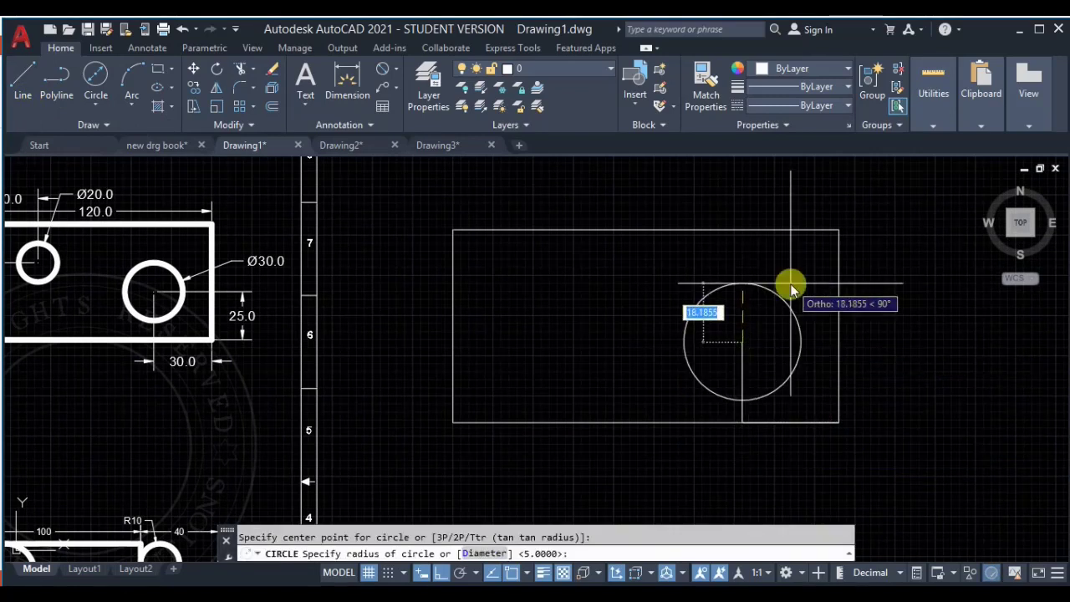
type("d")
key("Return")
type("3")
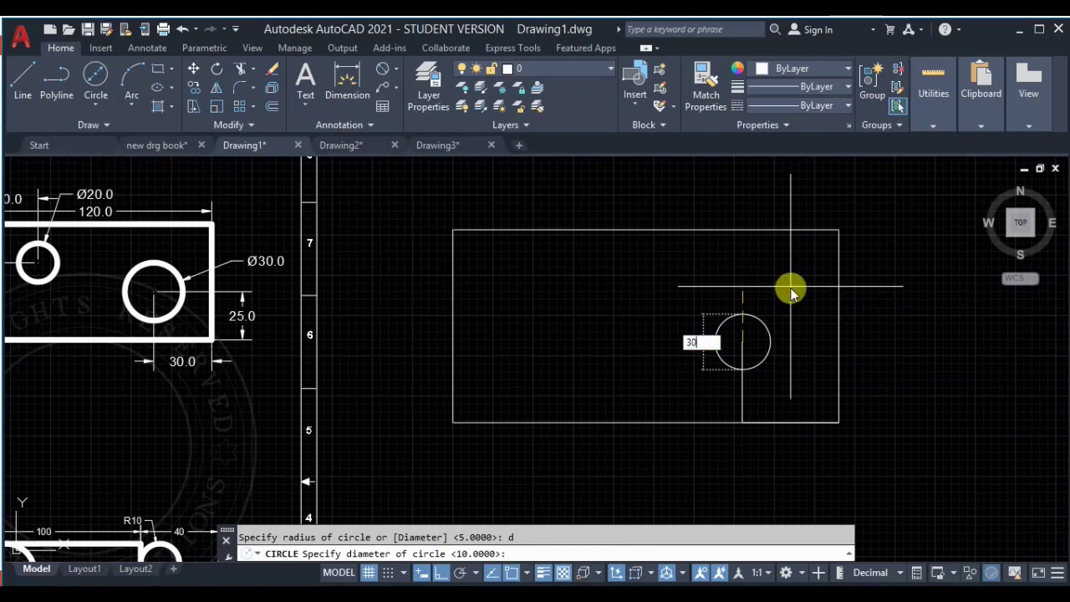
type("0")
key("Return")
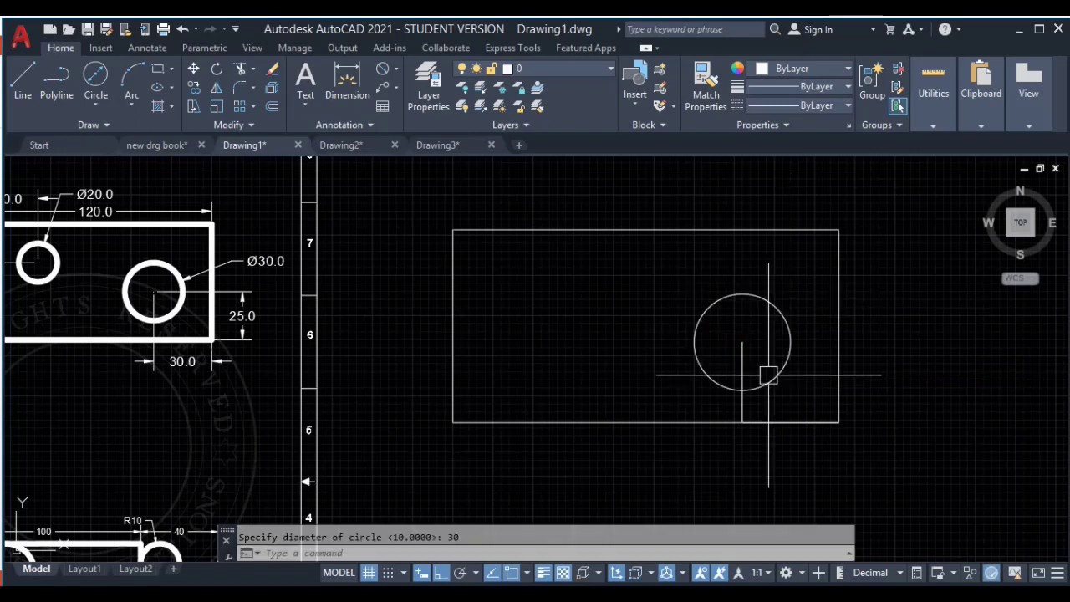
left_click(743, 408)
key("Delete")
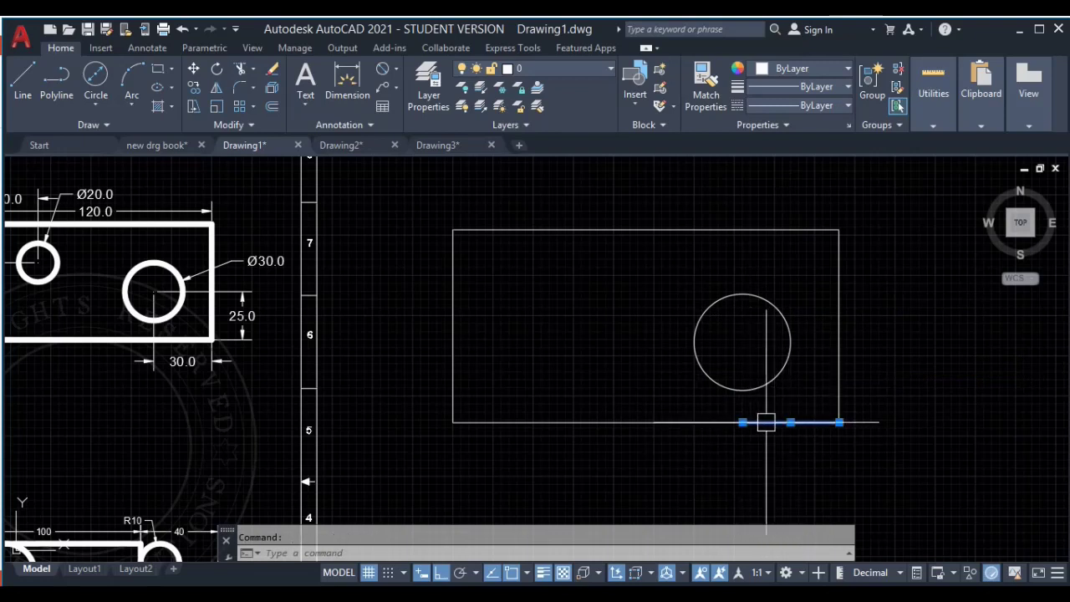
Step: Draw construction lines from the rectangle's upper left corner, 20 down along the left edge and 30 to the right
middle_click_drag(597, 390, 680, 386)
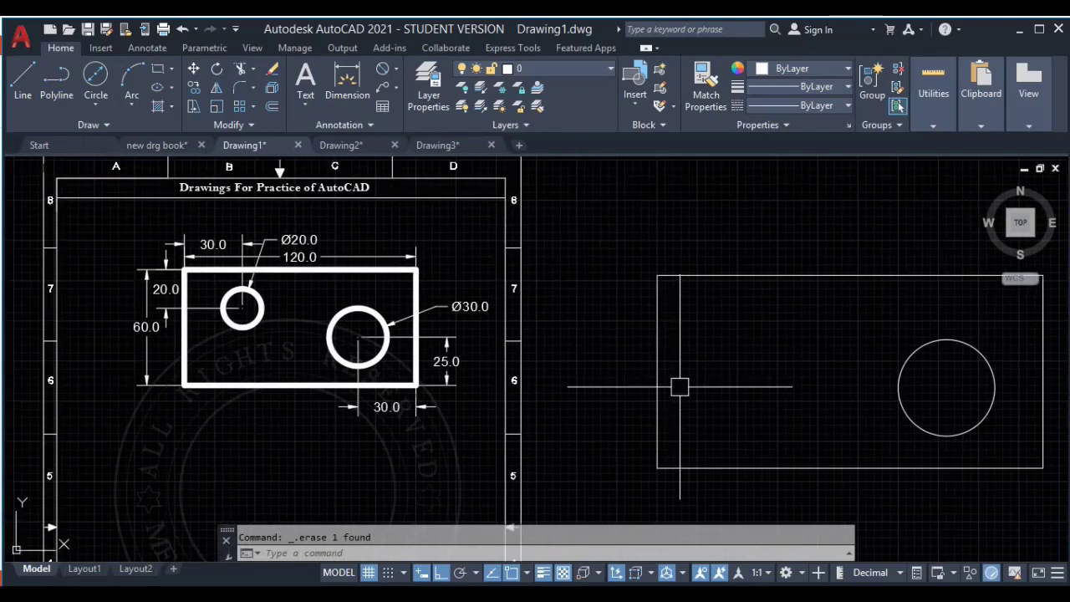
type("l")
key("Return")
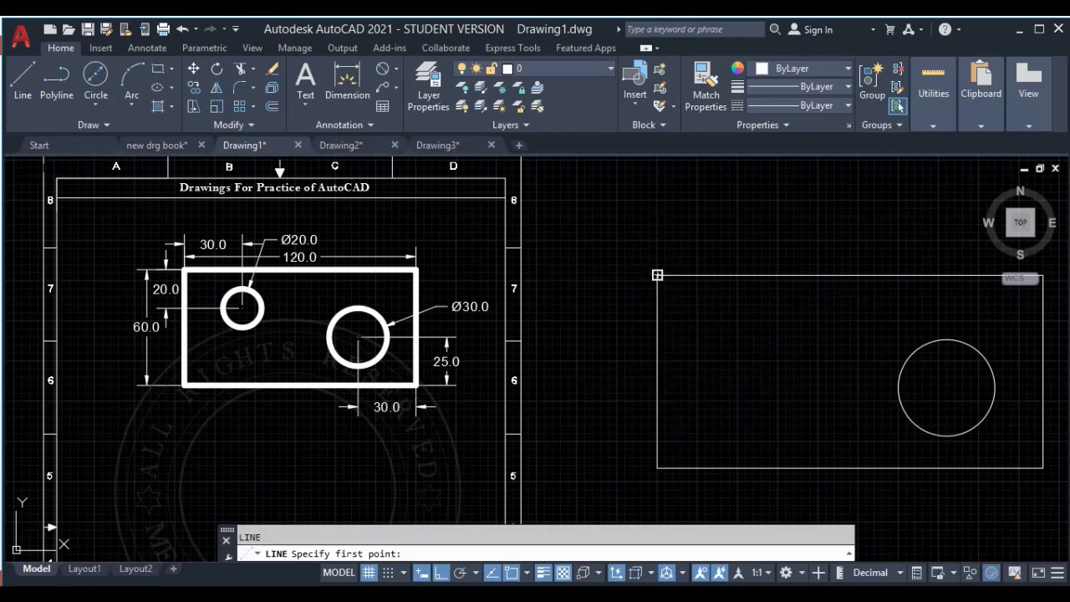
left_click(658, 275)
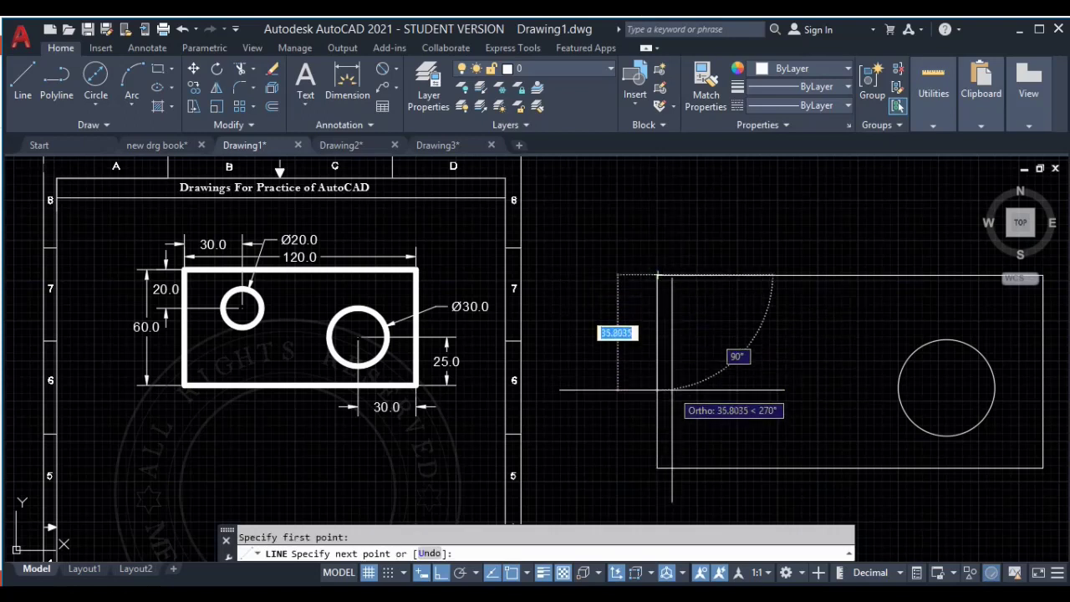
type("20")
key("Return")
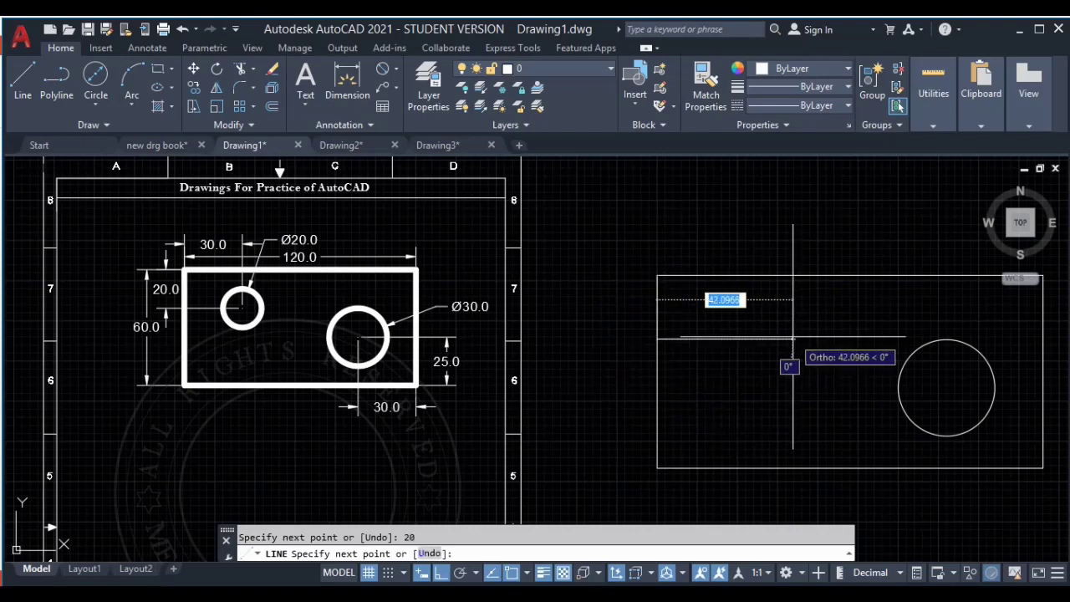
type("30")
key("Return")
key("Return")
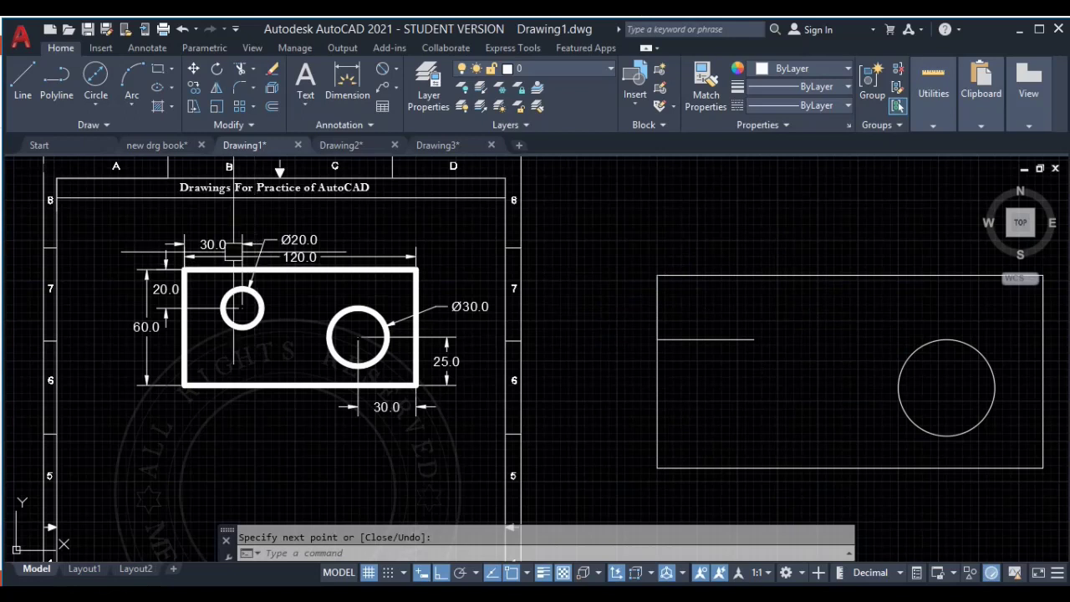
Step: Draw a circle of diameter 20 centred on the end of the horizontal construction line, and erase that line
type("c")
key("Return")
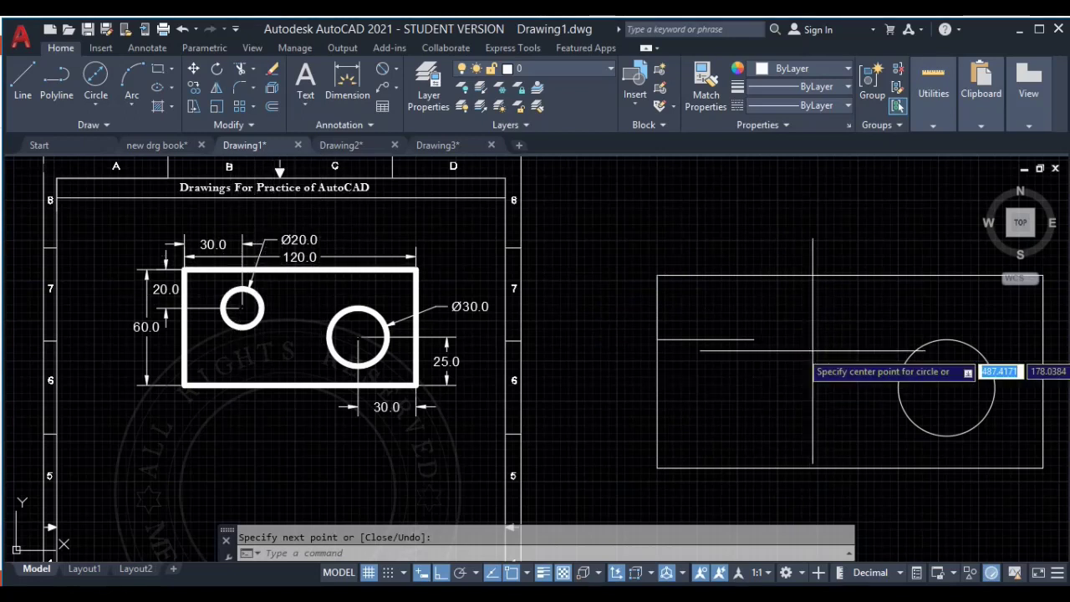
left_click(754, 340)
type("d")
key("Return")
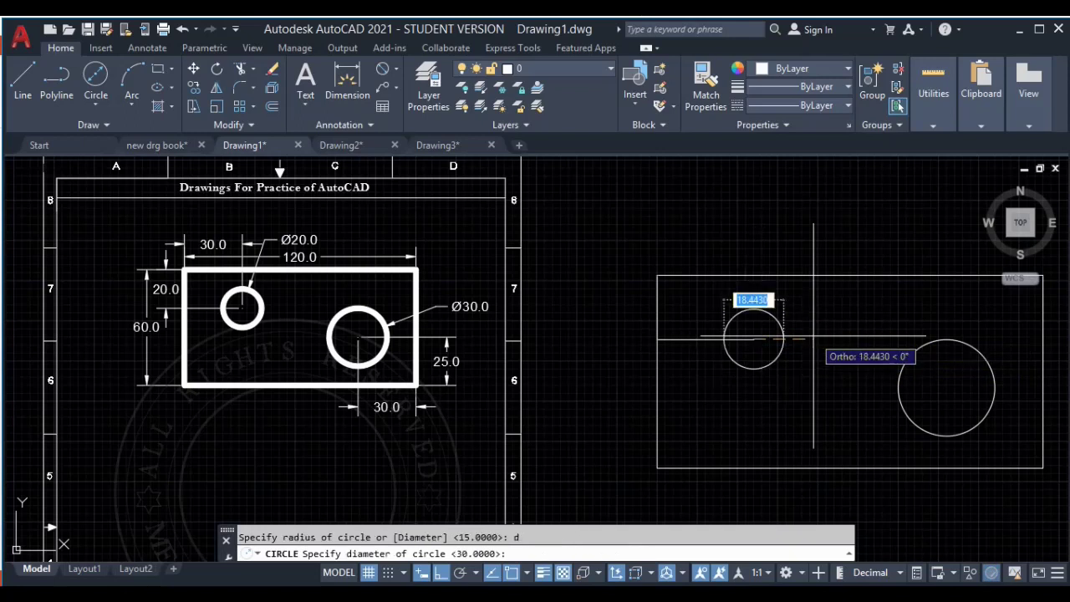
type("20")
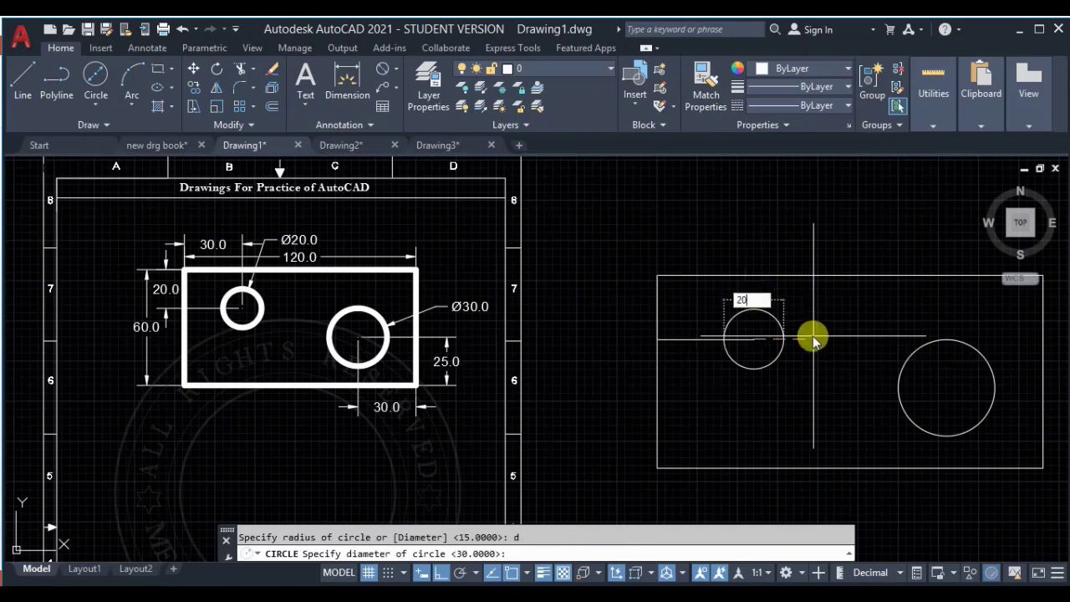
key("Return")
left_click(691, 340)
key("Delete")
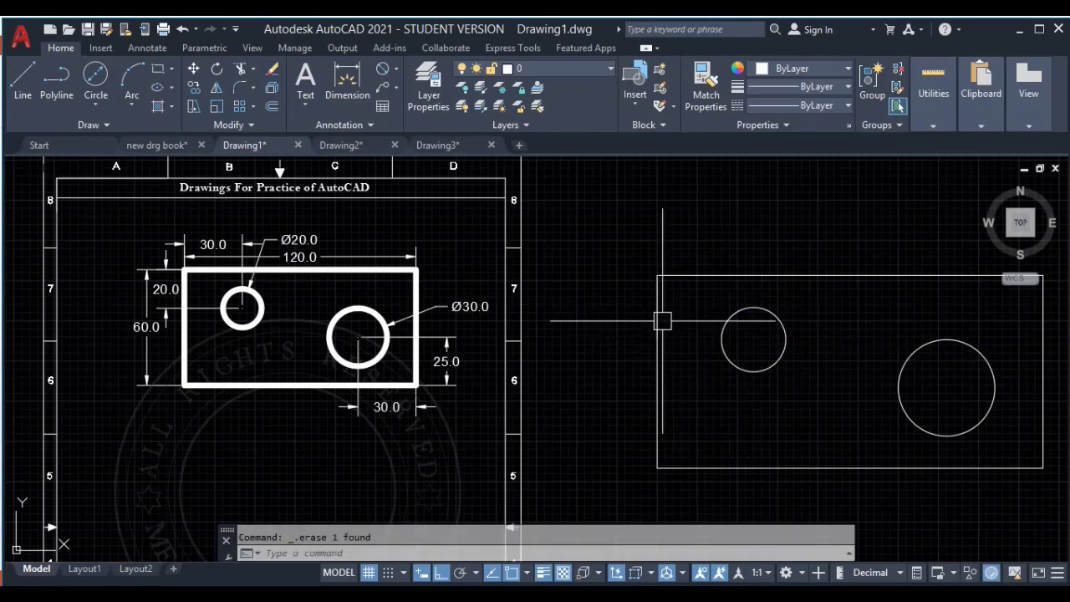
Step: Set the lineweight of the redrawn rectangle and its two circles to 0.50 mm
scroll(755, 342, "down", 3)
middle_click_drag(504, 306, 736, 306)
left_click(762, 236)
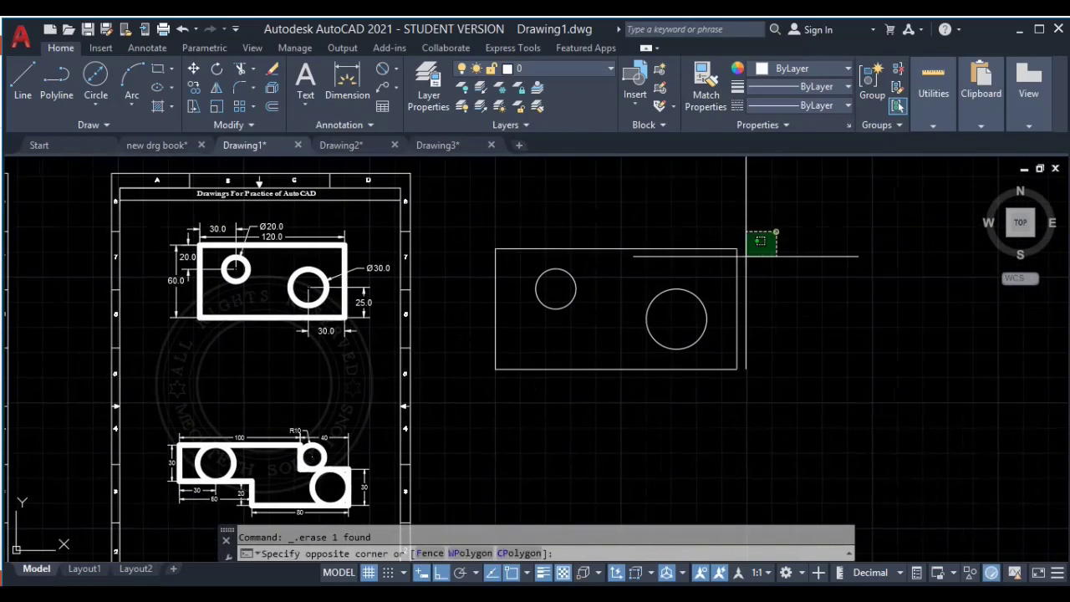
left_click(464, 389)
left_click(817, 86)
scroll(828, 246, "down", 1)
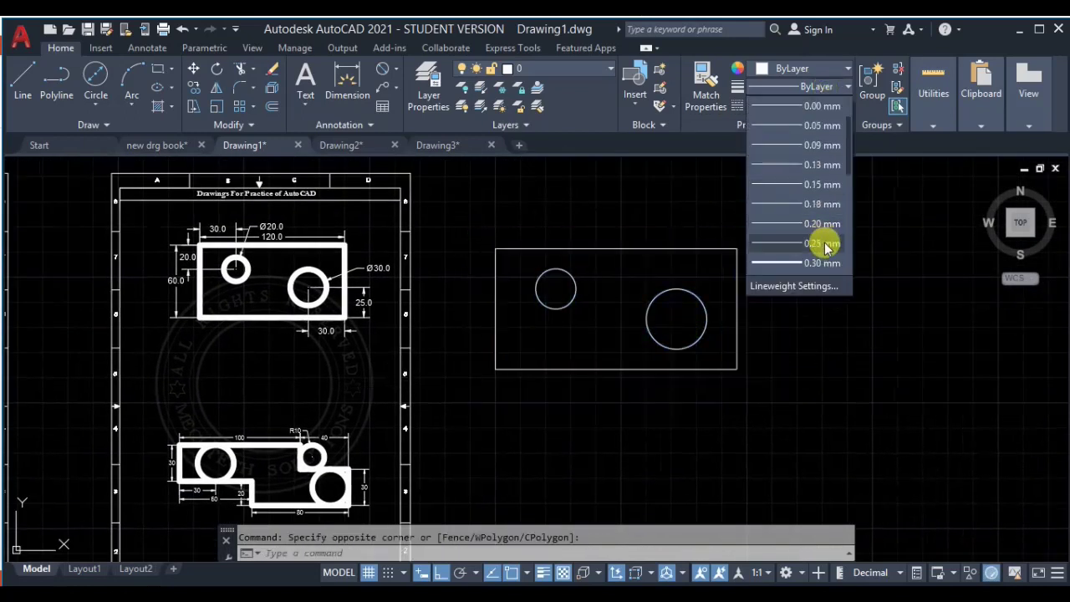
scroll(821, 242, "down", 2)
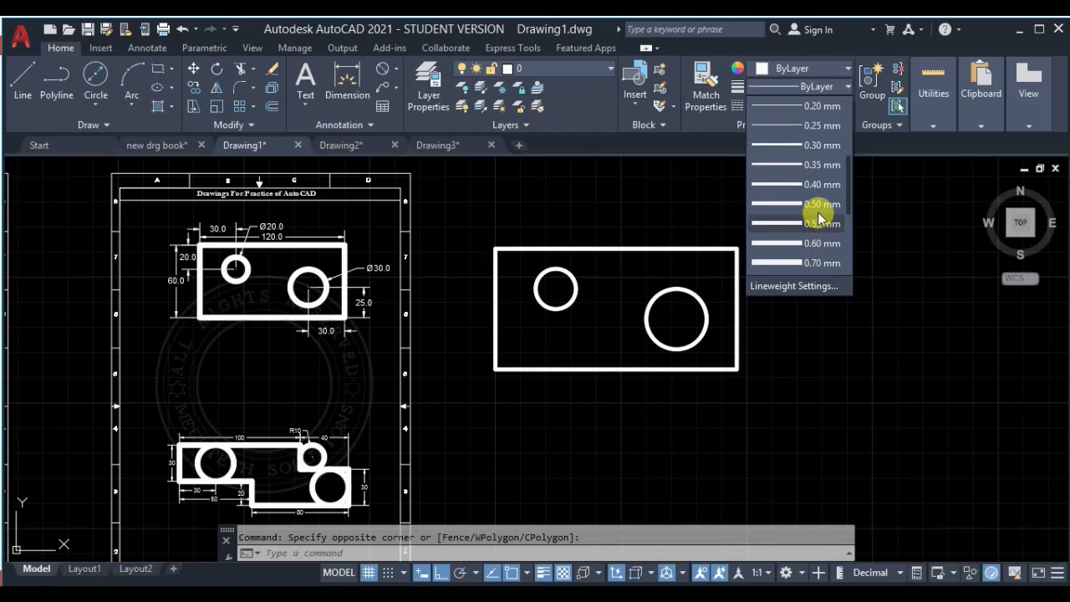
left_click(817, 206)
key("Escape")
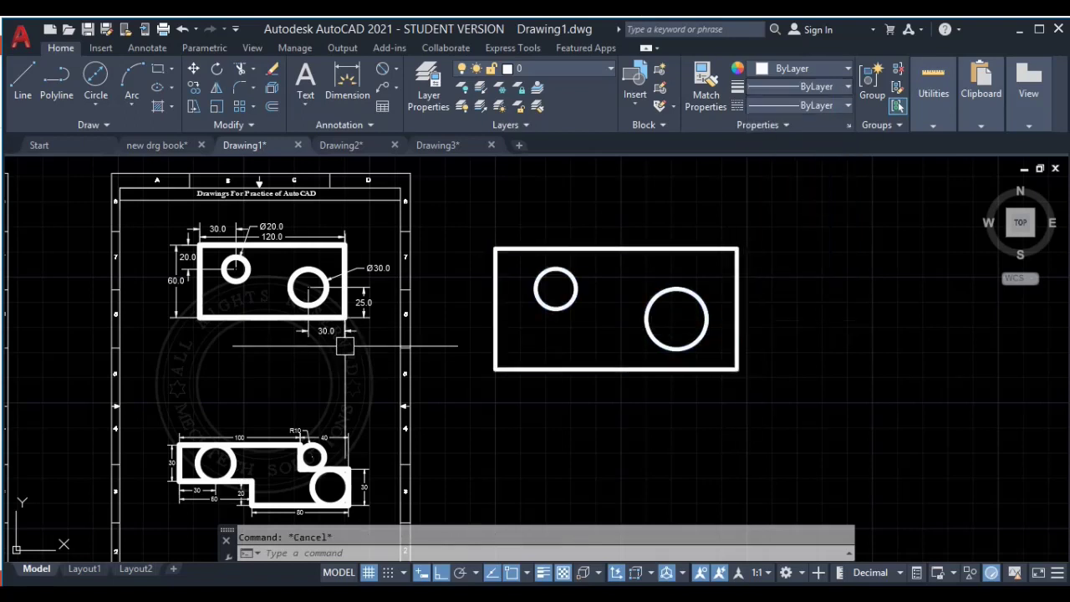
Step: Examine the edge lengths, circle sizes and circle positions of the three-circle stepped part on the lower half of the sheet
scroll(540, 268, "down", 2)
middle_click_drag(565, 355, 567, 321)
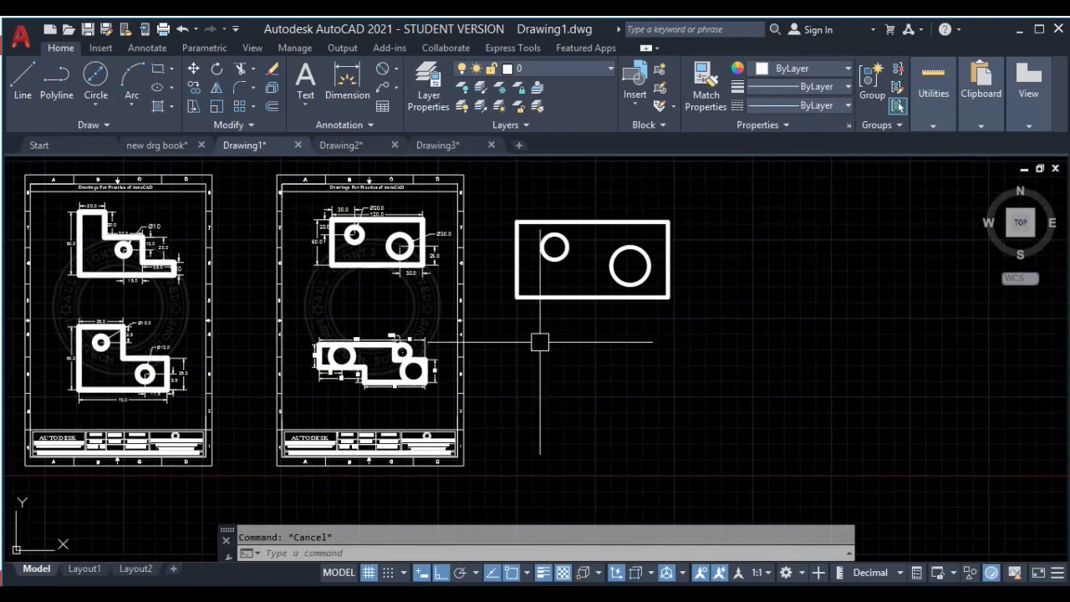
scroll(539, 342, "up", 3)
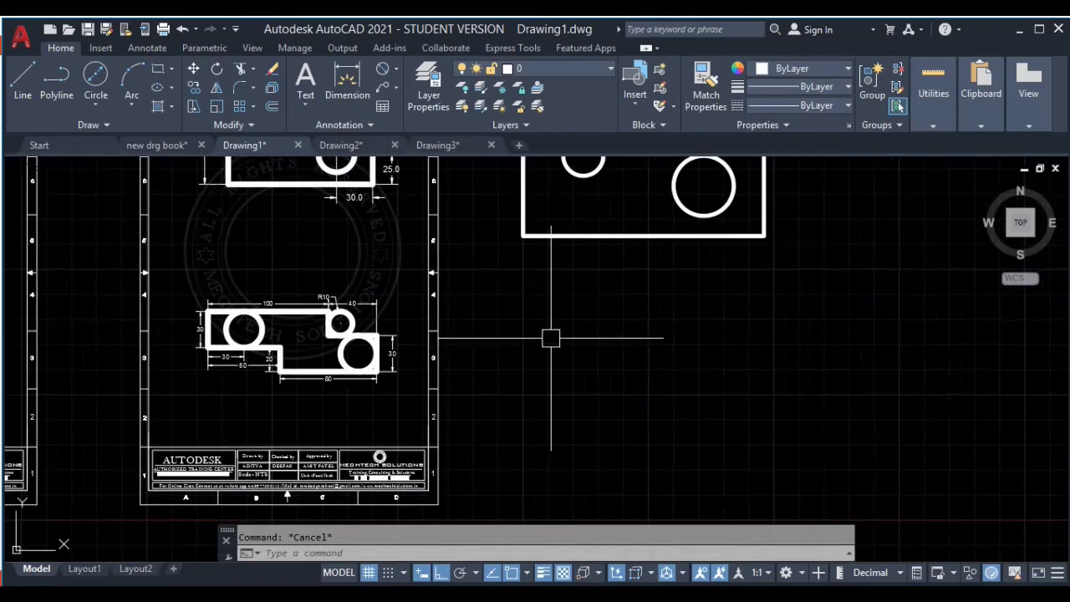
middle_click_drag(551, 337, 540, 317)
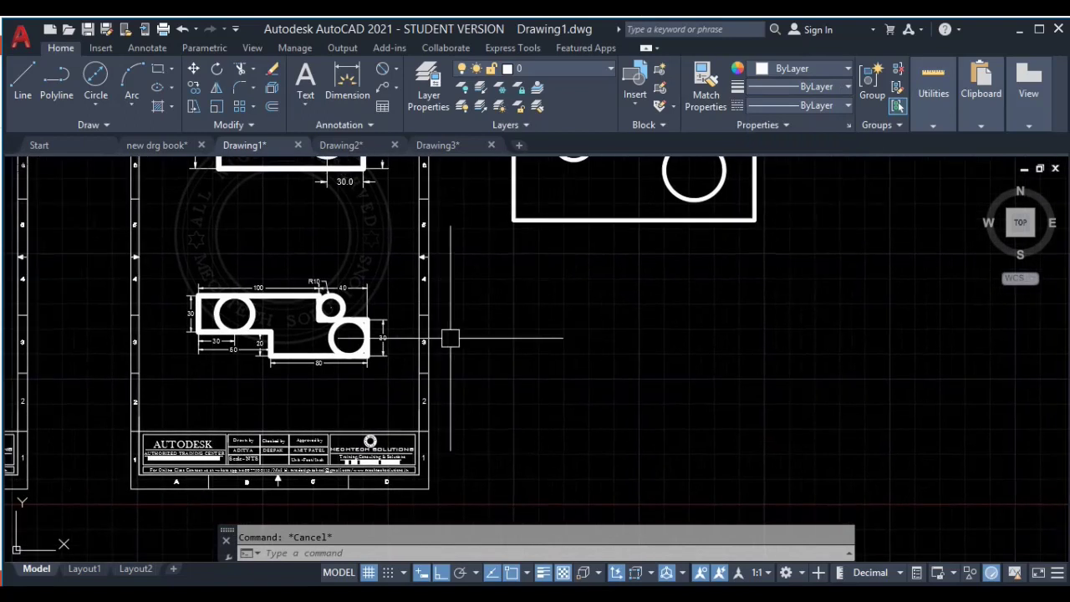
scroll(289, 320, "up", 2)
mouse_move(290, 320)
middle_mouse_down()
mouse_move(322, 311)
mouse_move(301, 301)
mouse_move(383, 312)
middle_mouse_up()
scroll(391, 312, "up", 2)
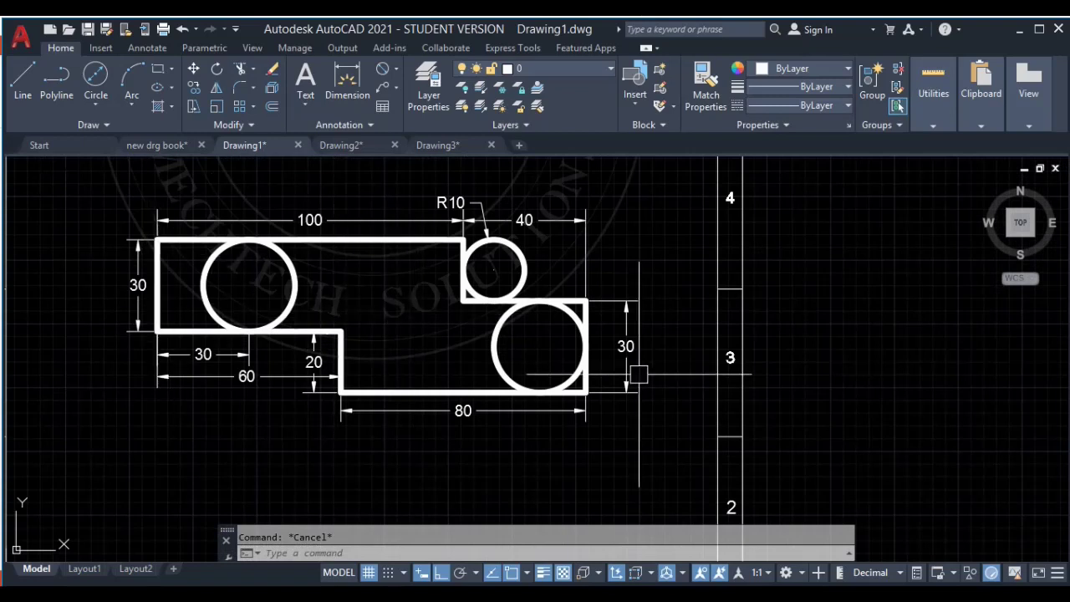
Step: Begin the three-circle part's outline in the empty area beside its sheet with lines 30 up, 100 right and 20 down
scroll(638, 375, "down", 2)
key("l")
key("Return")
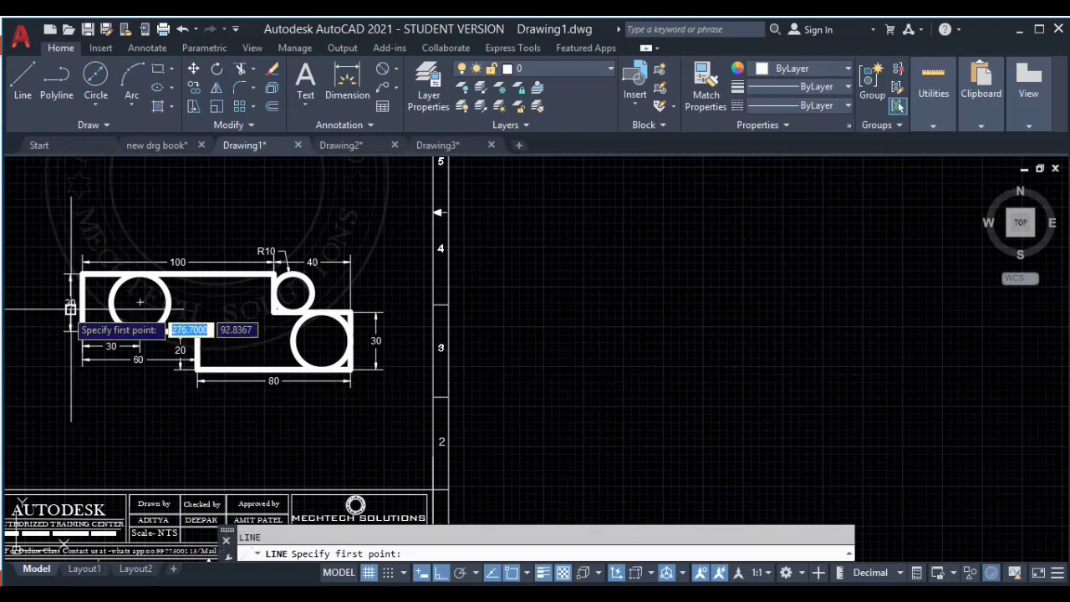
left_click(635, 385)
type("30")
key("Return")
type("100")
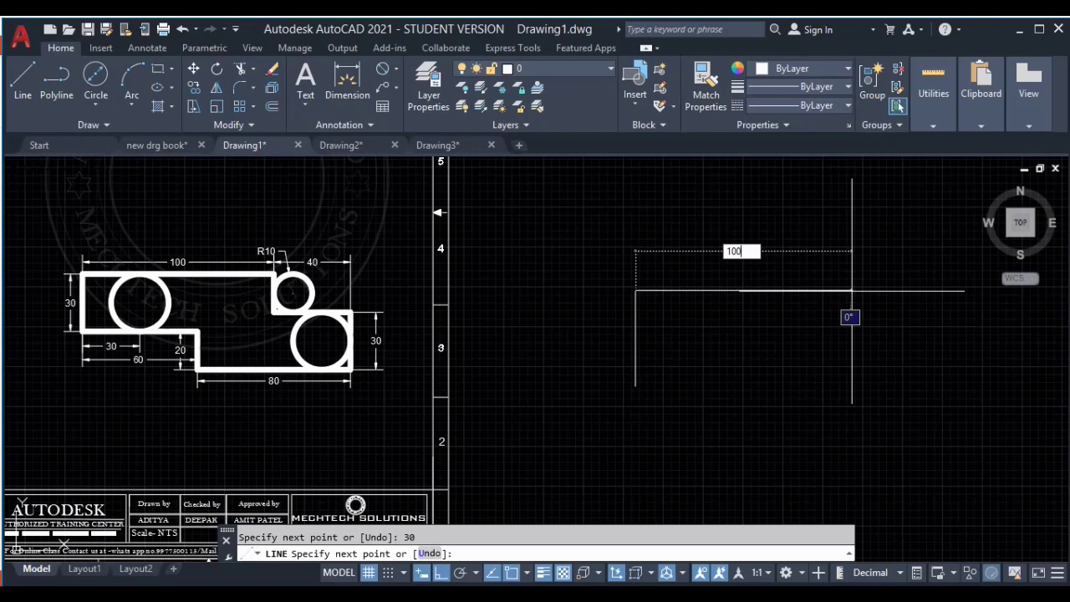
key("Return")
middle_click_drag(908, 399, 860, 398)
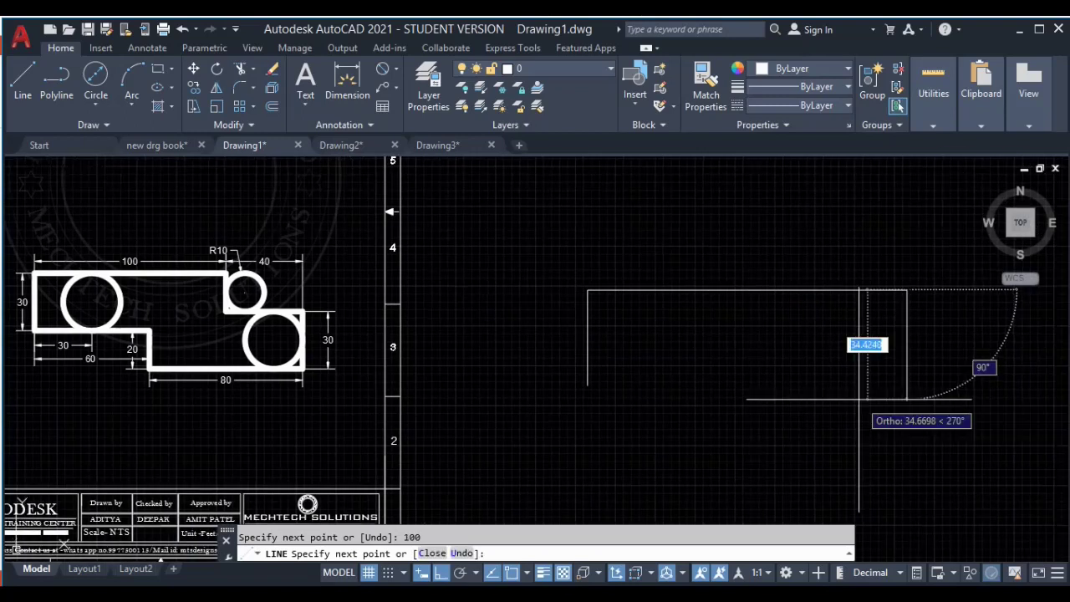
middle_click_drag(952, 397, 831, 397)
scroll(910, 392, "down", 2)
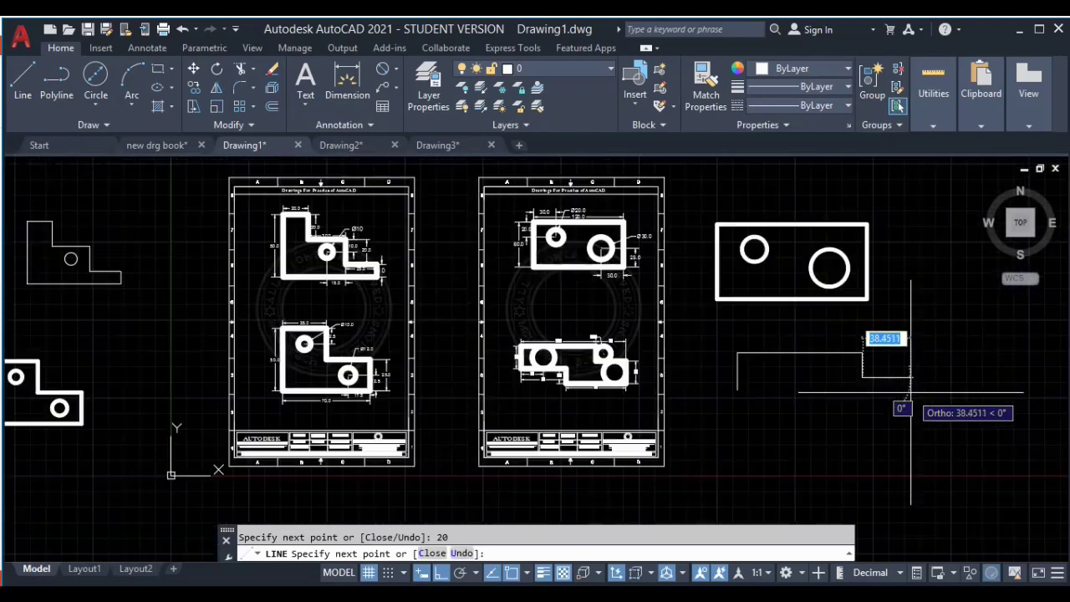
scroll(921, 380, "up", 2)
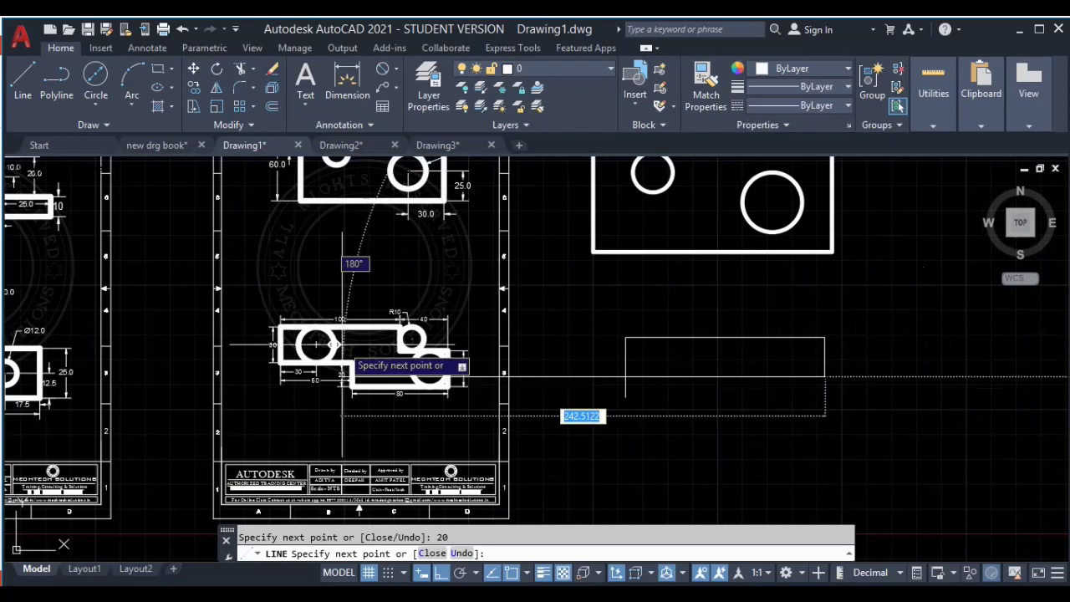
Step: Continue the outline 40 right, 30 down, 80 left and 20 up, and close it back to its starting point
type("40")
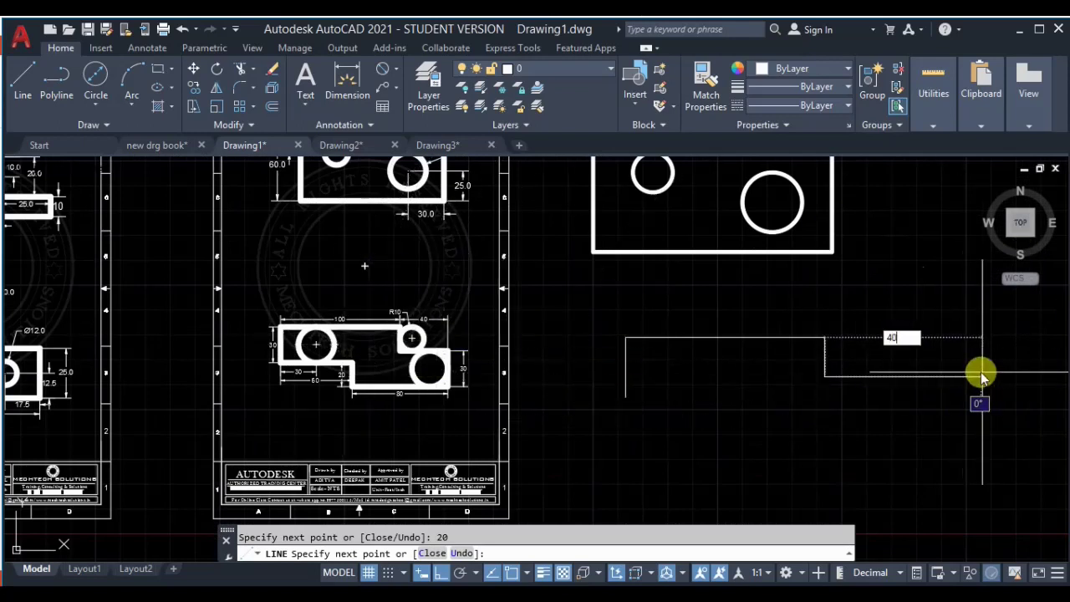
key("Return")
type("30")
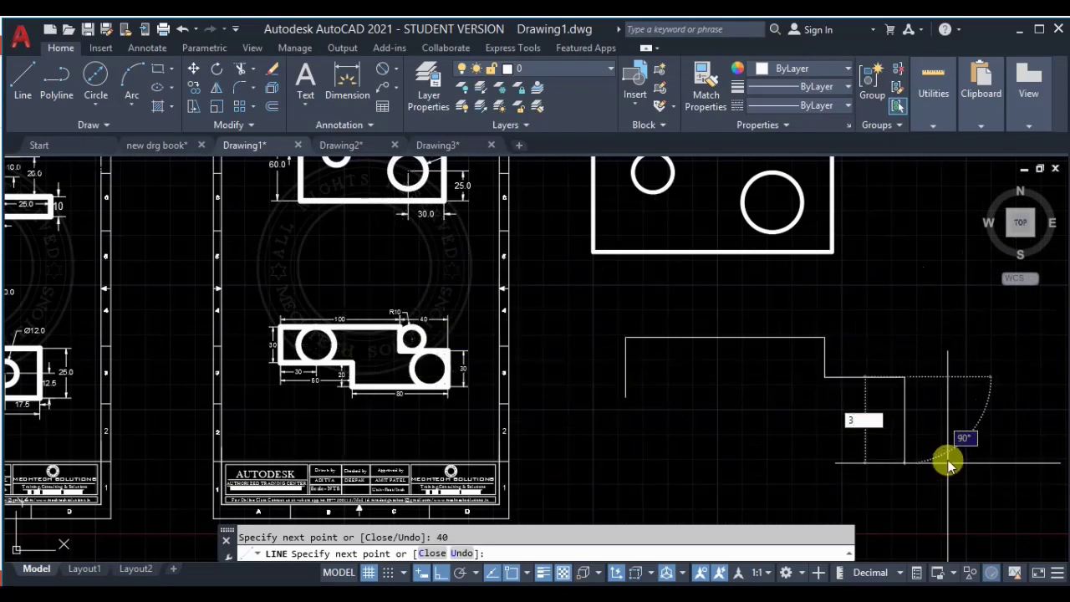
key("Return")
middle_click_drag(741, 475, 742, 468)
type("80")
key("Return")
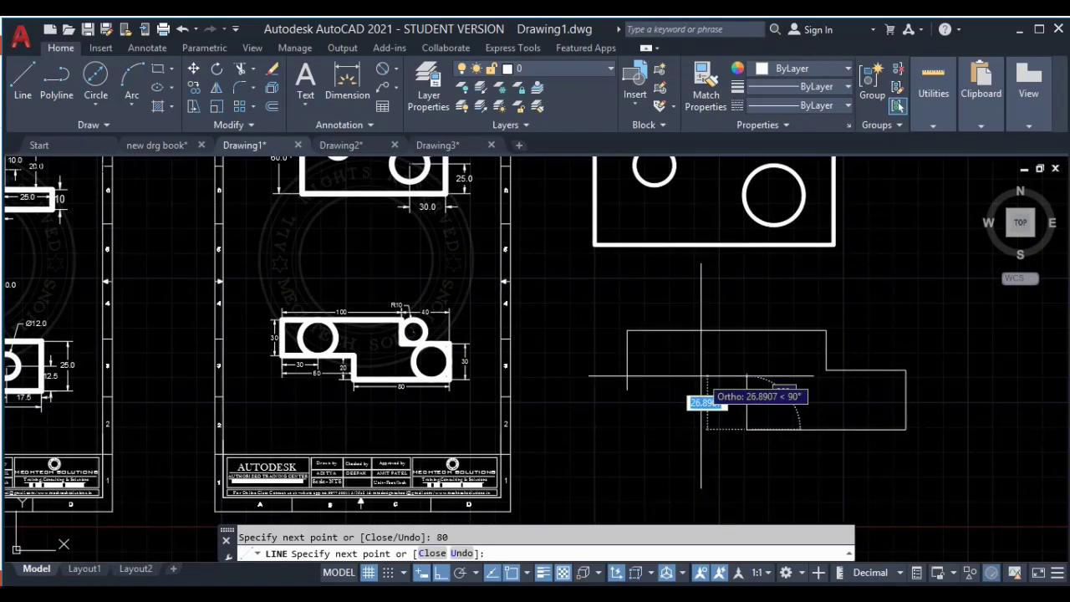
type("20")
key("Return")
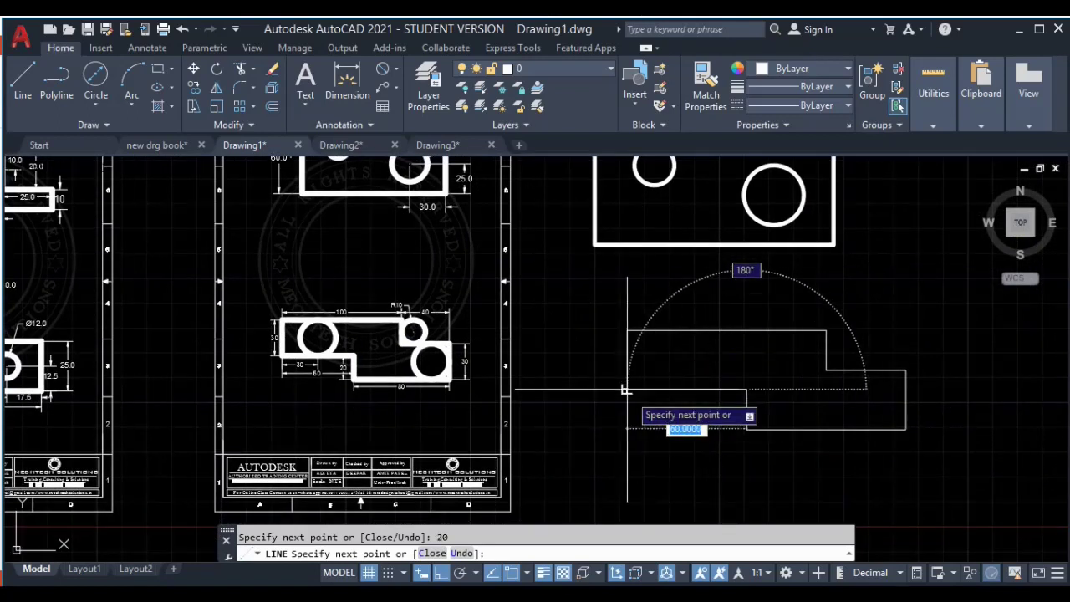
key("Escape")
Step: Draw a two-point circle with a 30 diameter from the midpoint of the 60-long lower edge to the 100-long upper edge
scroll(753, 380, "up", 4)
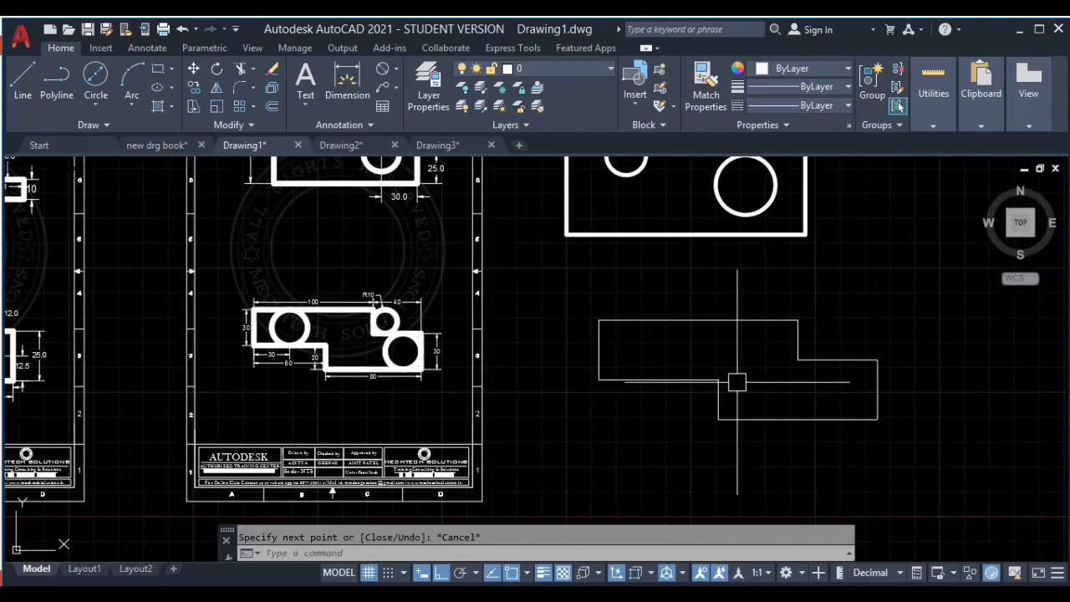
middle_click_drag(685, 359, 776, 348)
scroll(697, 341, "down", 4)
scroll(697, 341, "up", 2)
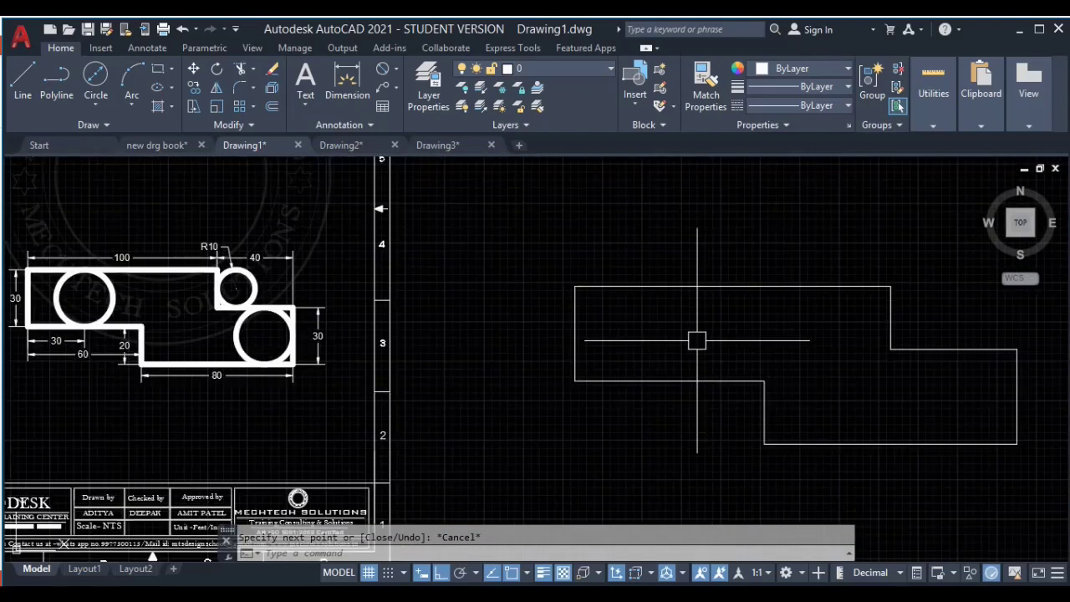
middle_click_drag(697, 341, 704, 341)
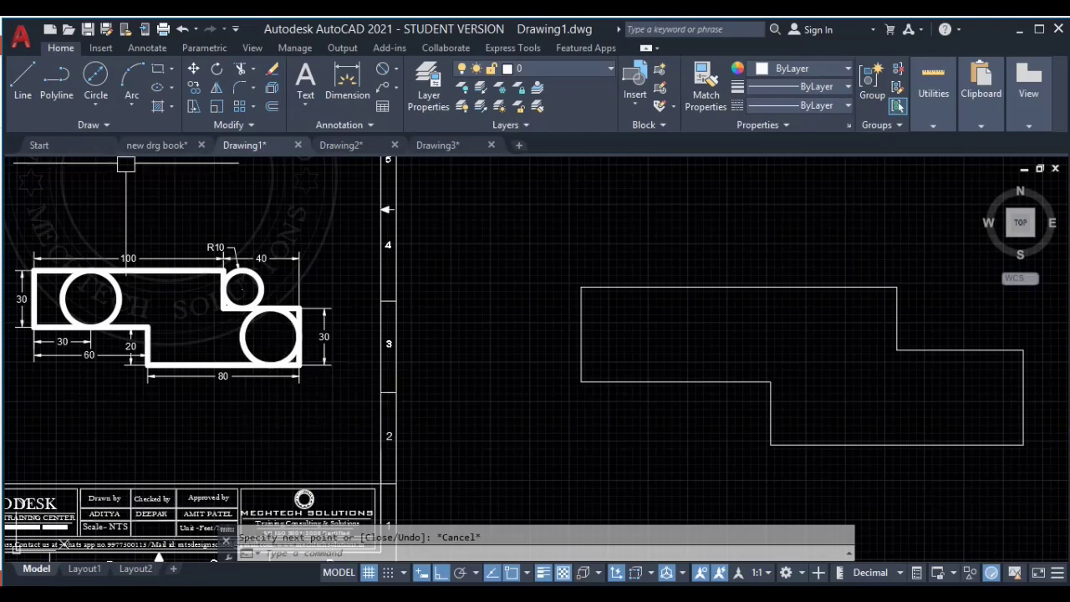
left_click(102, 109)
left_click(119, 226)
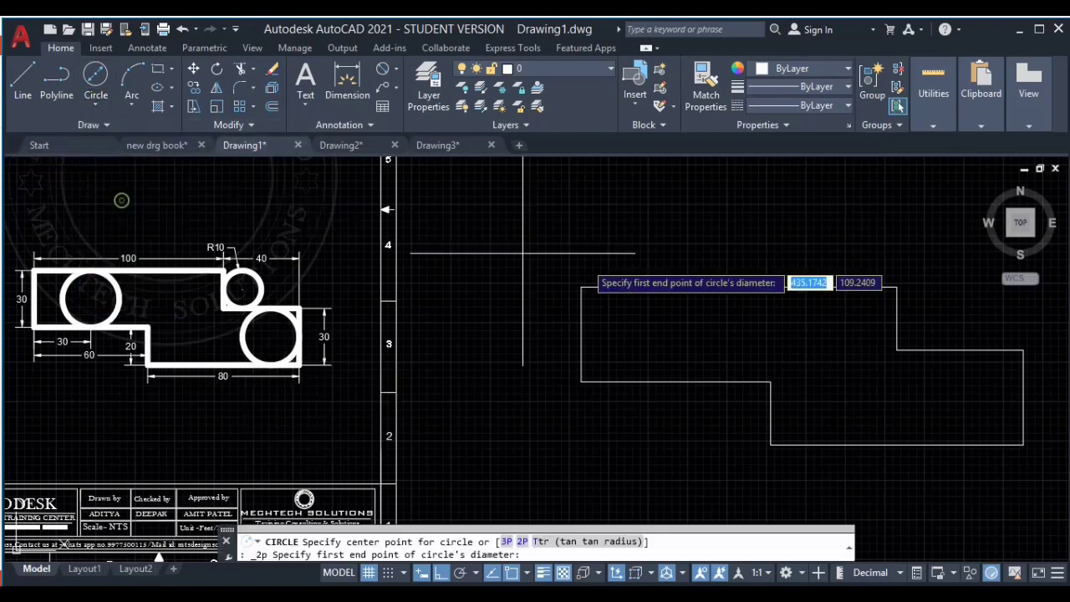
left_click(675, 381)
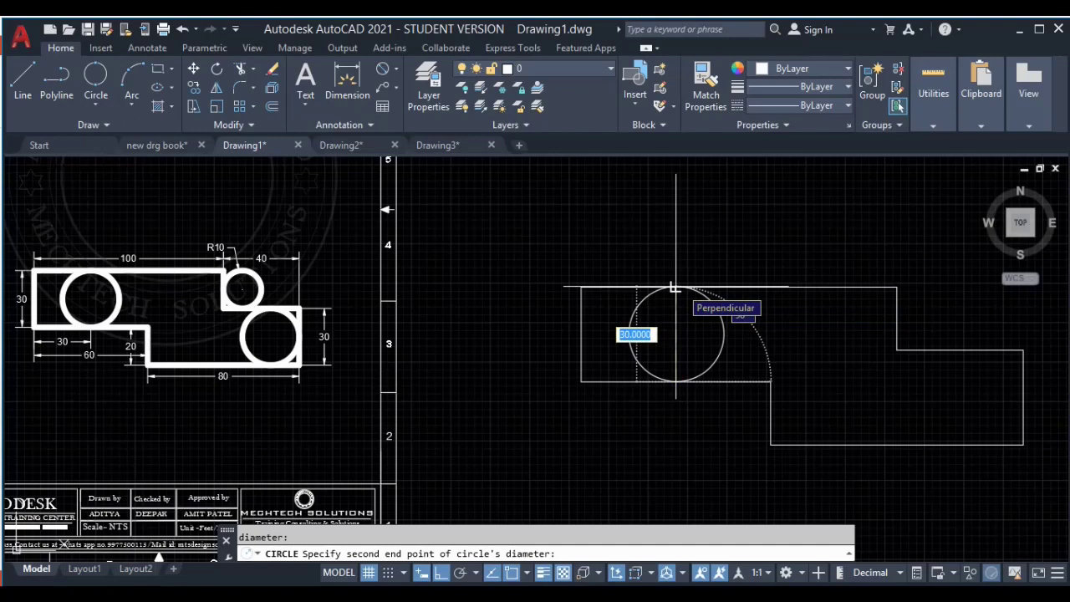
left_click(676, 288)
Step: Draw a Tan, Tan, Radius circle of radius 10 in the upper notch, tangent to its vertical 20 edge and horizontal 40 edge
middle_click_drag(848, 353, 757, 352)
left_click(95, 109)
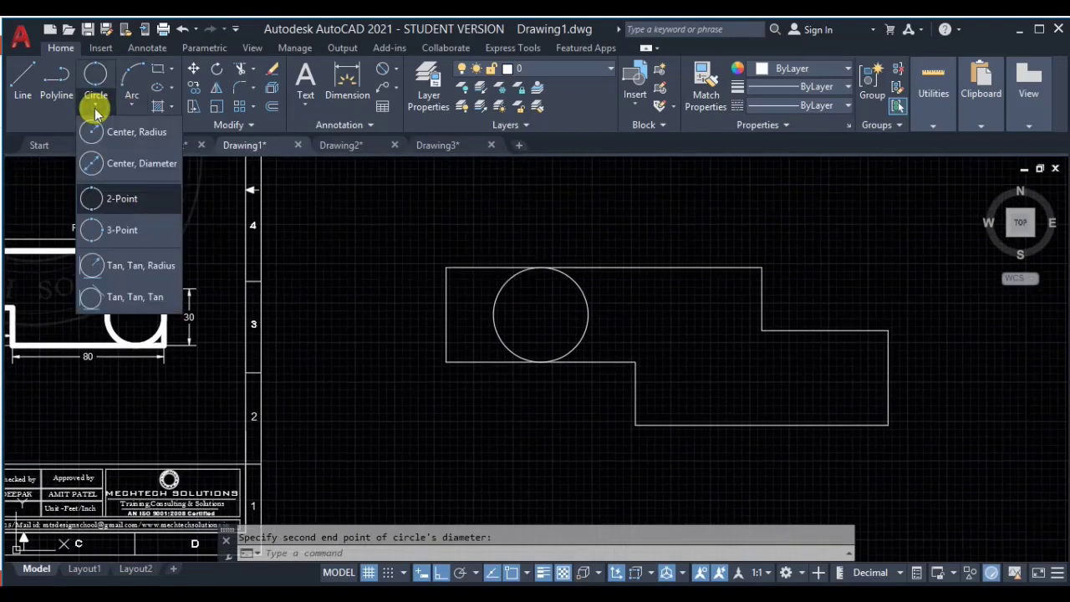
left_click(100, 112)
left_click(100, 108)
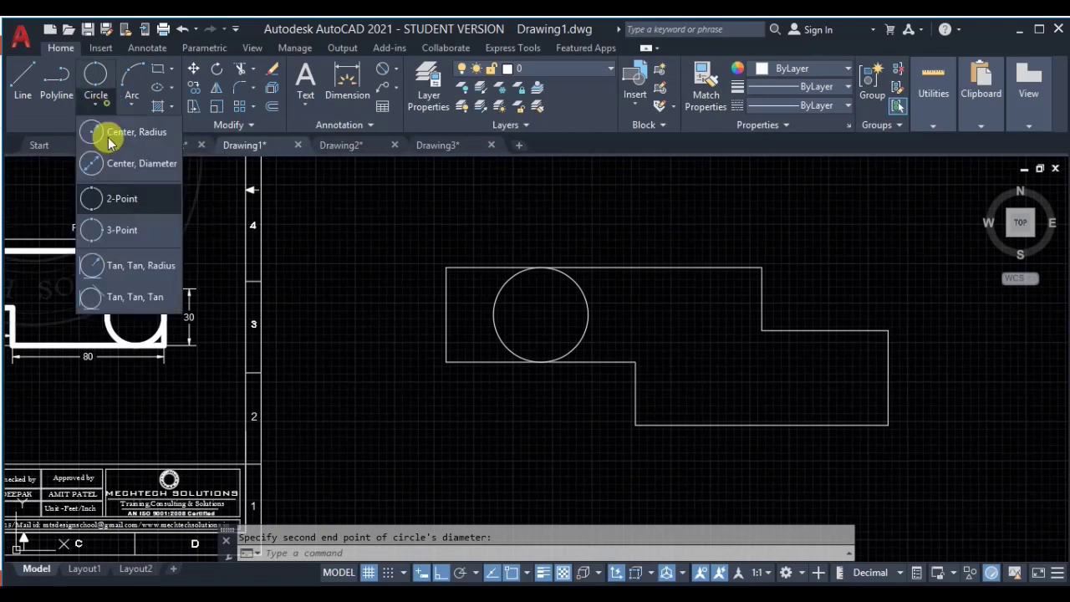
left_click(127, 262)
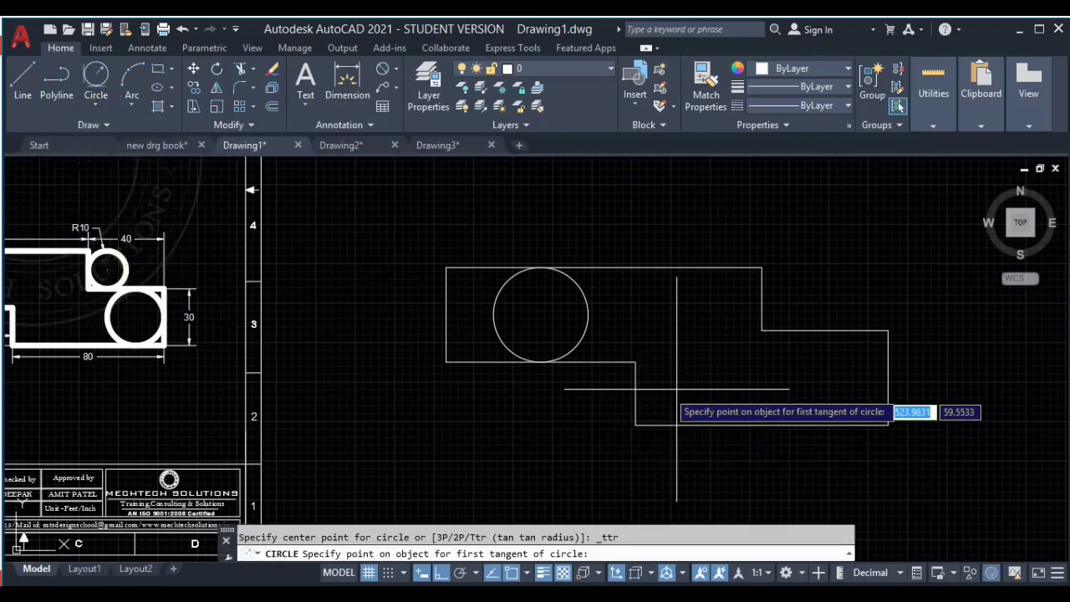
middle_click_drag(716, 377, 619, 402)
left_click(666, 313)
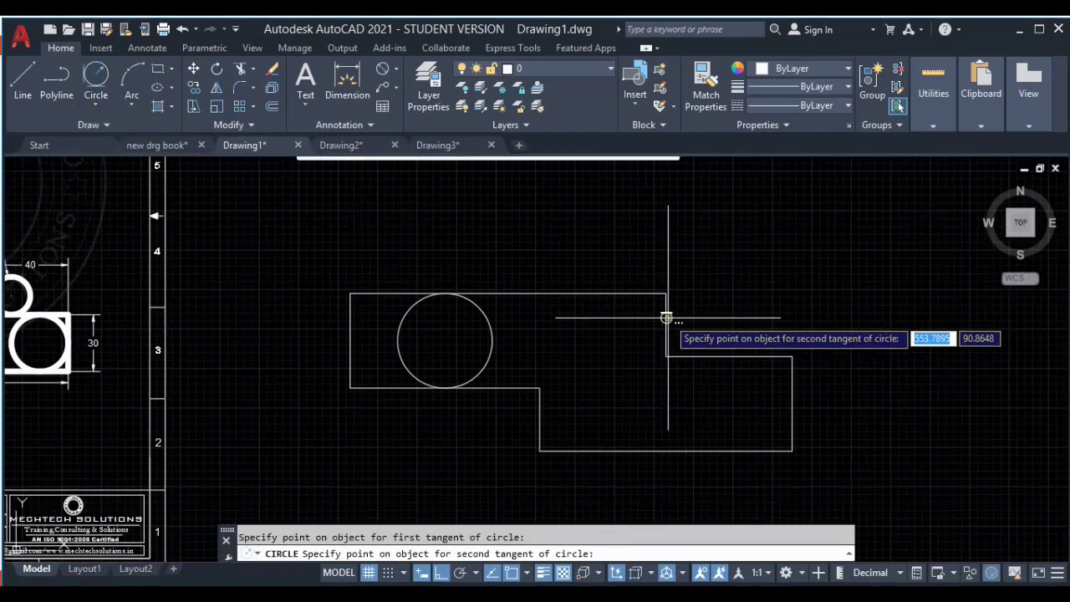
left_click(707, 357)
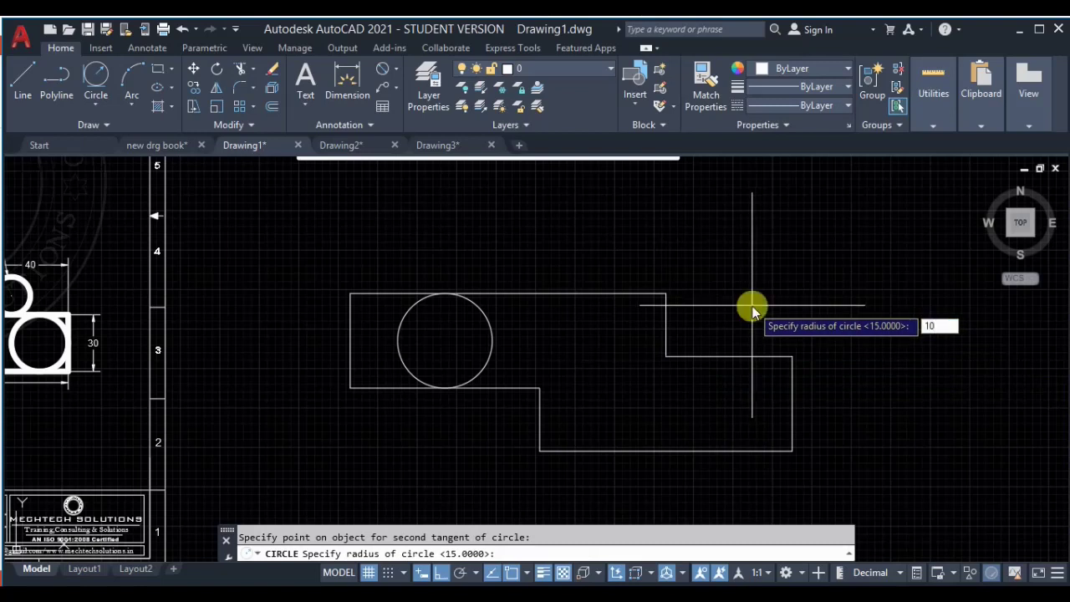
key("Return")
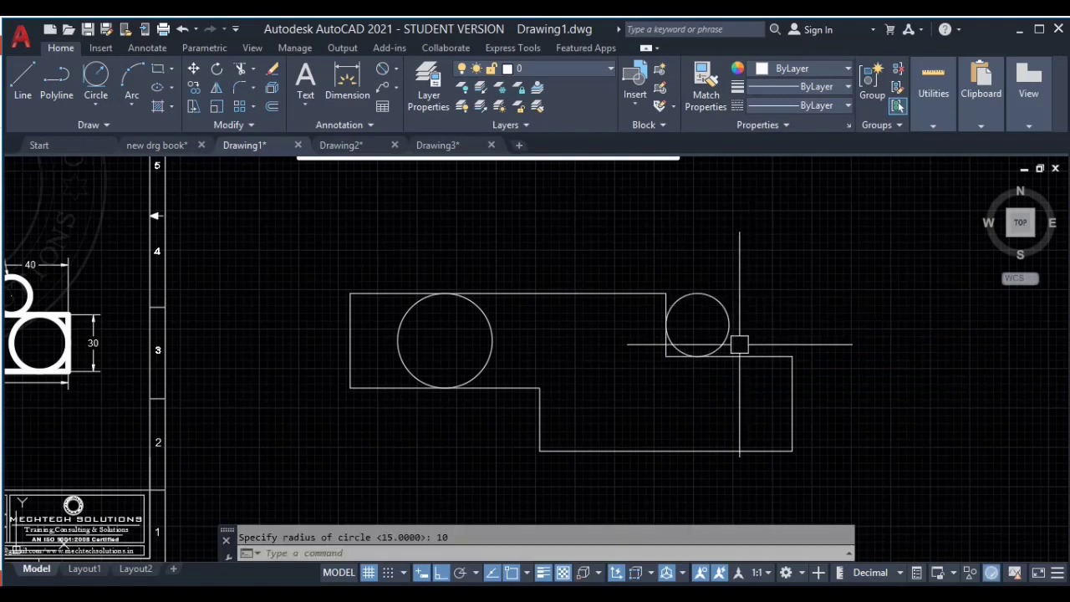
Step: Draw a Tan, Tan, Tan circle in the lower block, tangent to the 40 edge, the 30 end edge and the 80 bottom edge
middle_click_drag(744, 374, 770, 334)
left_click(101, 102)
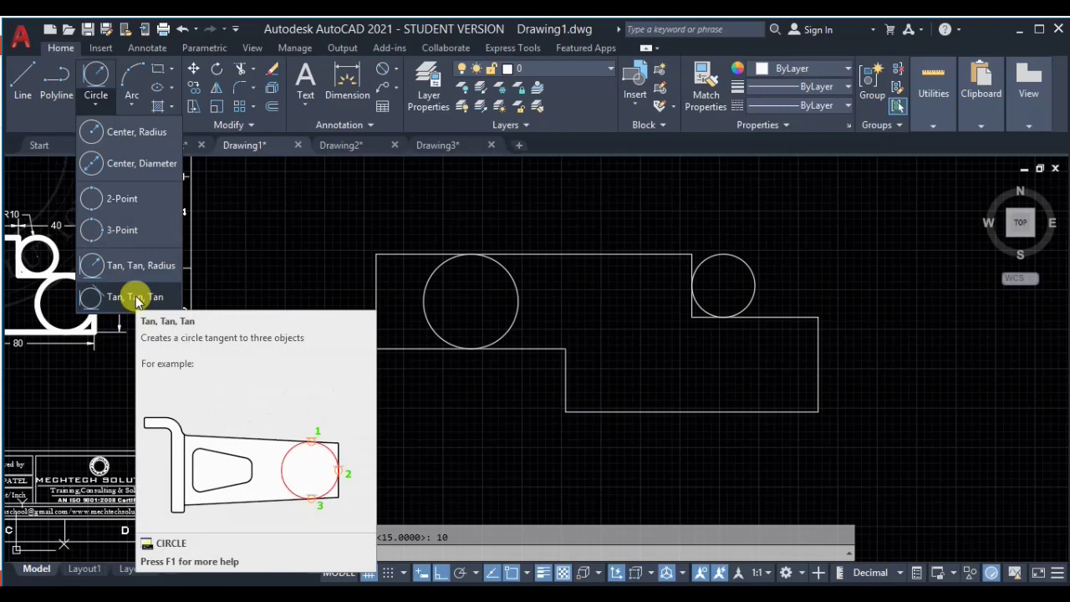
left_click(136, 299)
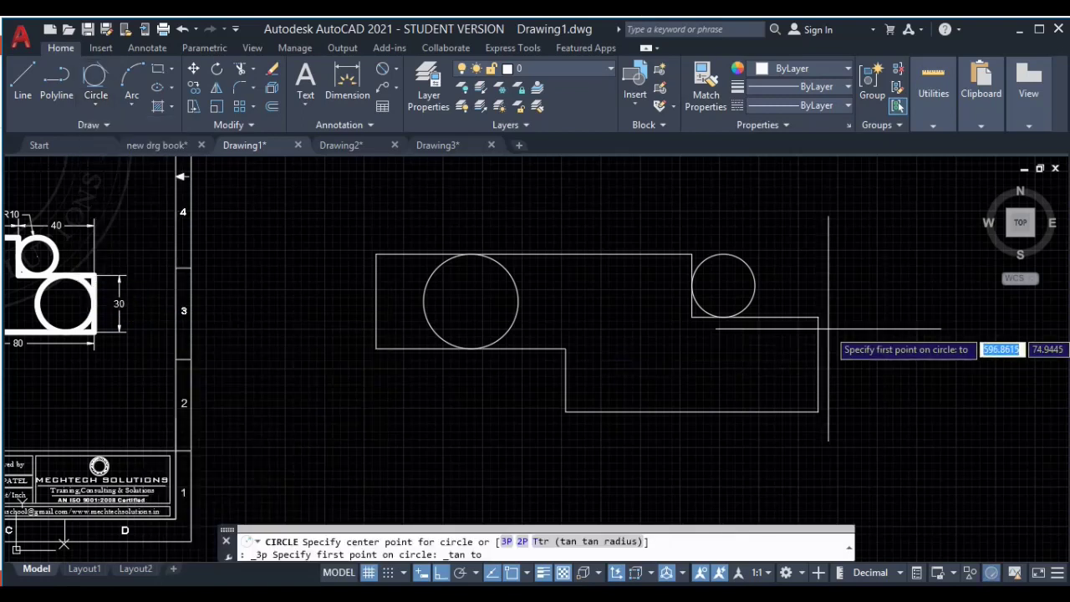
left_click(782, 317)
left_click(819, 356)
left_click(769, 411)
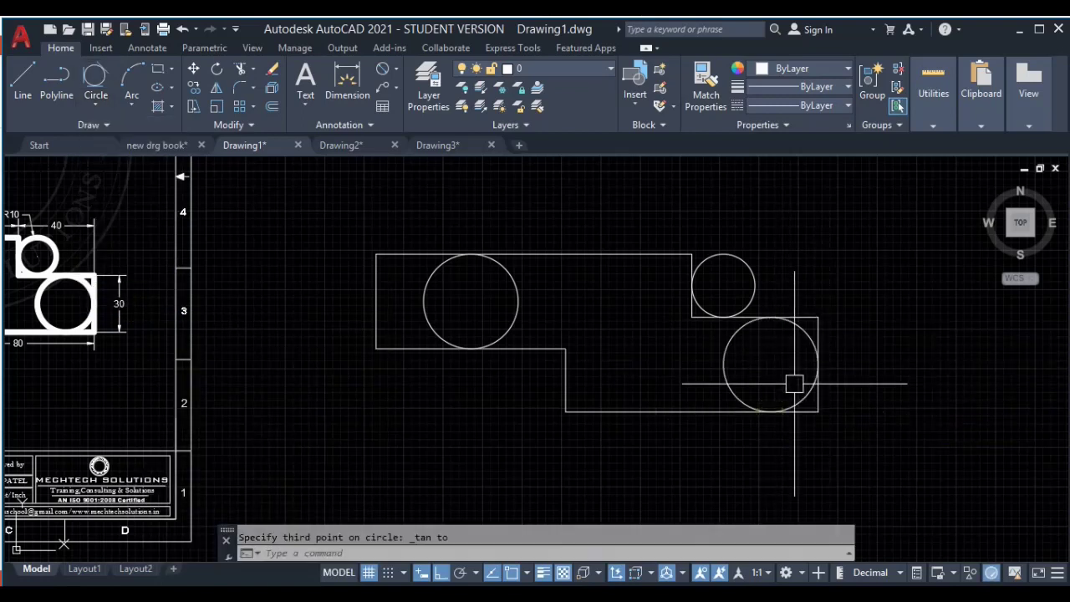
Step: Set the lineweight of the redrawn stepped outline and its three circles to 0.50 mm
left_click(903, 179)
left_click(368, 401)
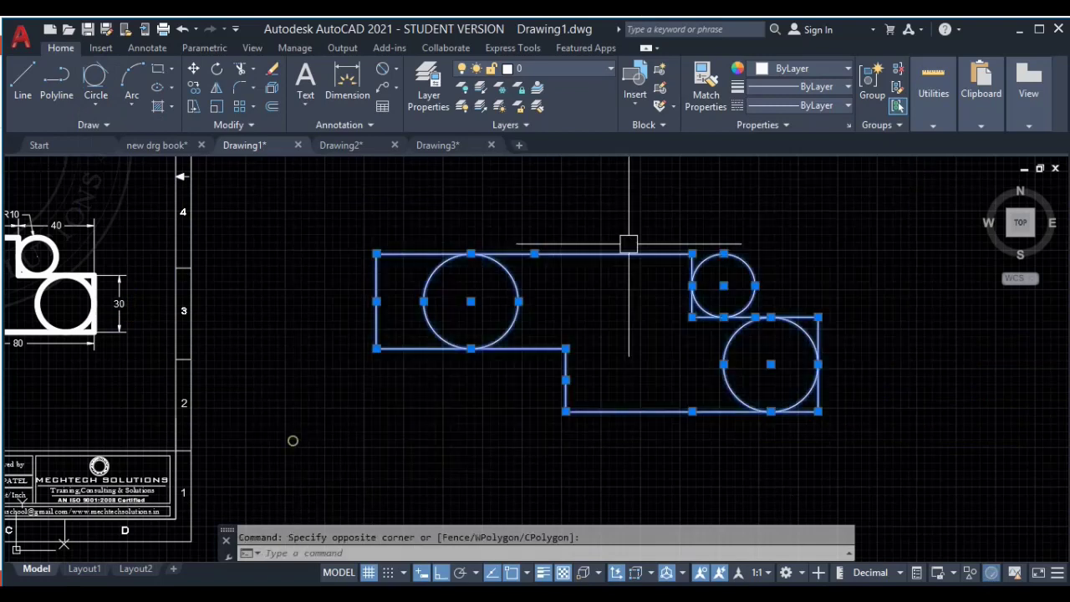
left_click(844, 87)
scroll(815, 222, "down", 2)
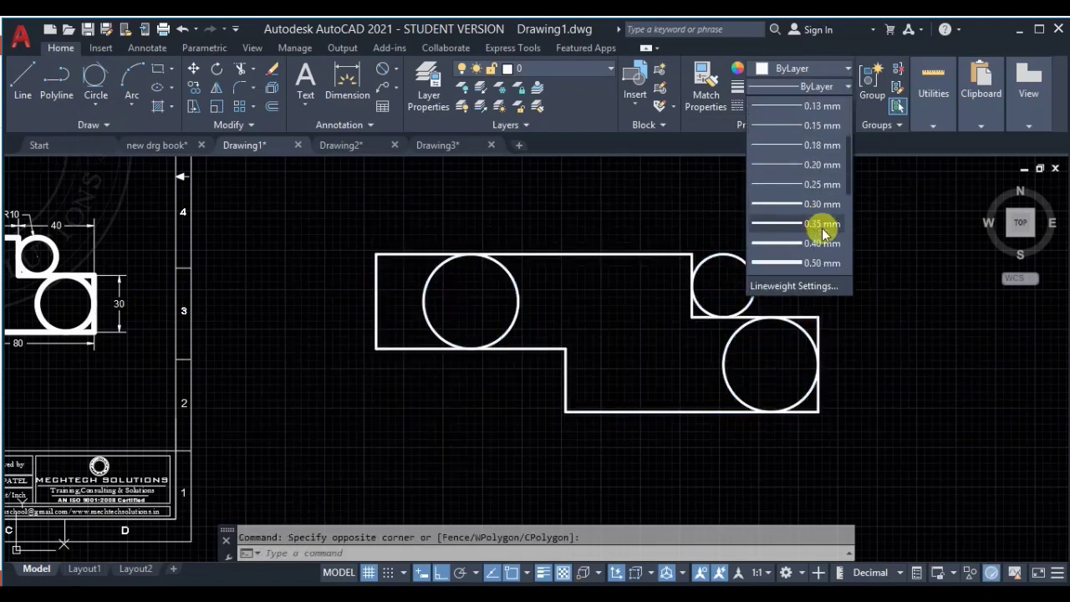
scroll(815, 234, "down", 1)
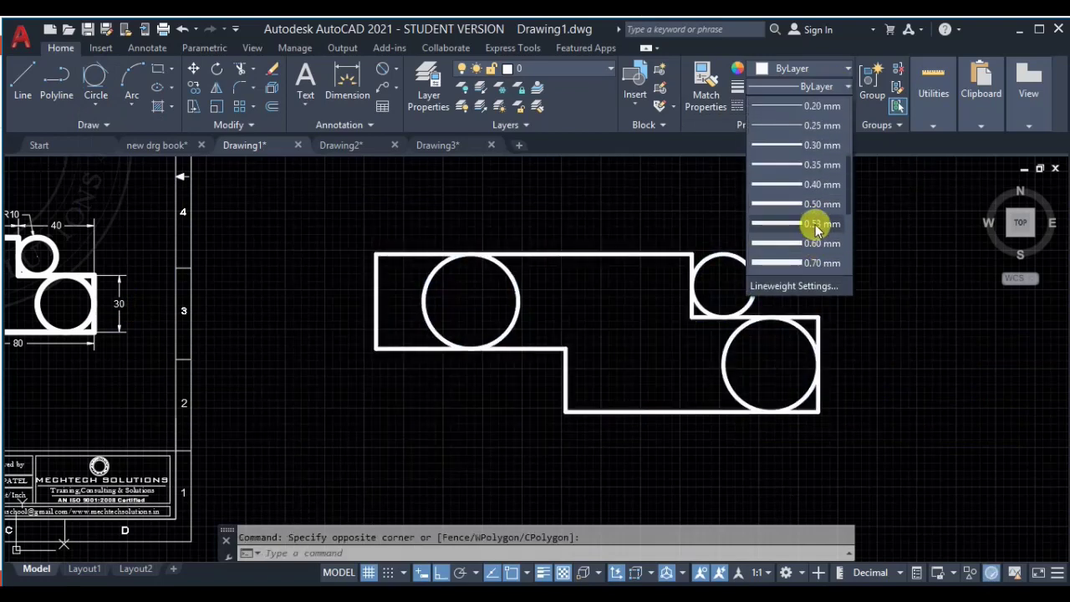
left_click(807, 249)
key("Escape")
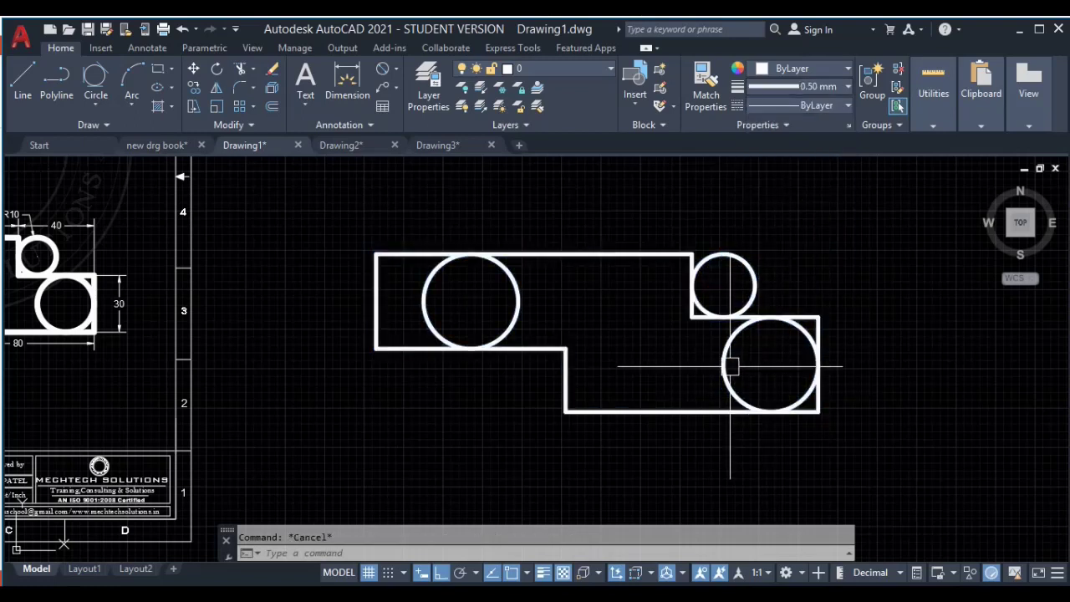
scroll(752, 357, "down", 2)
scroll(752, 357, "down", 3)
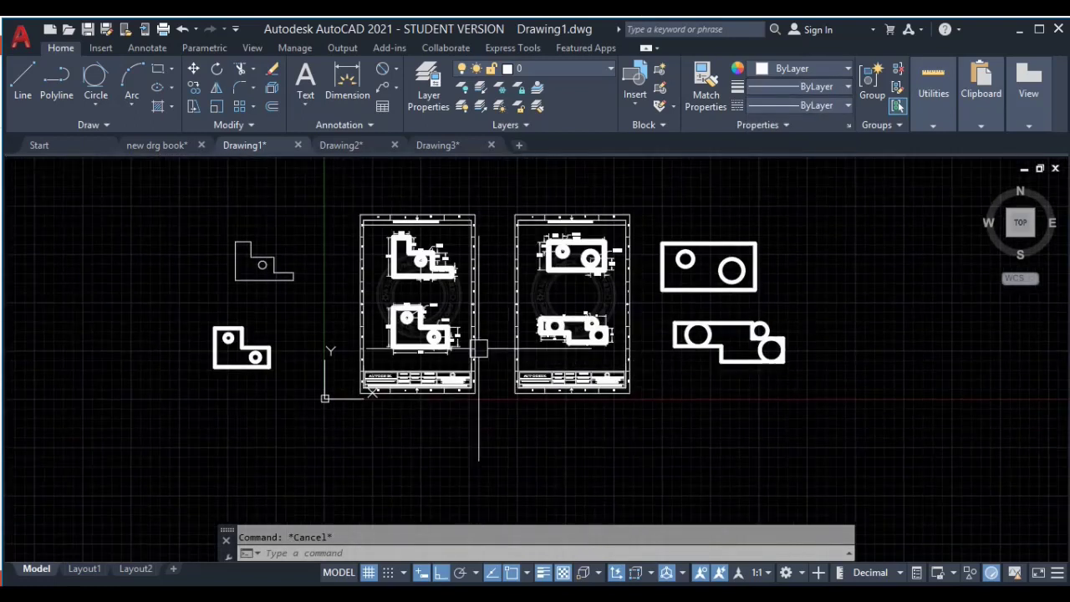